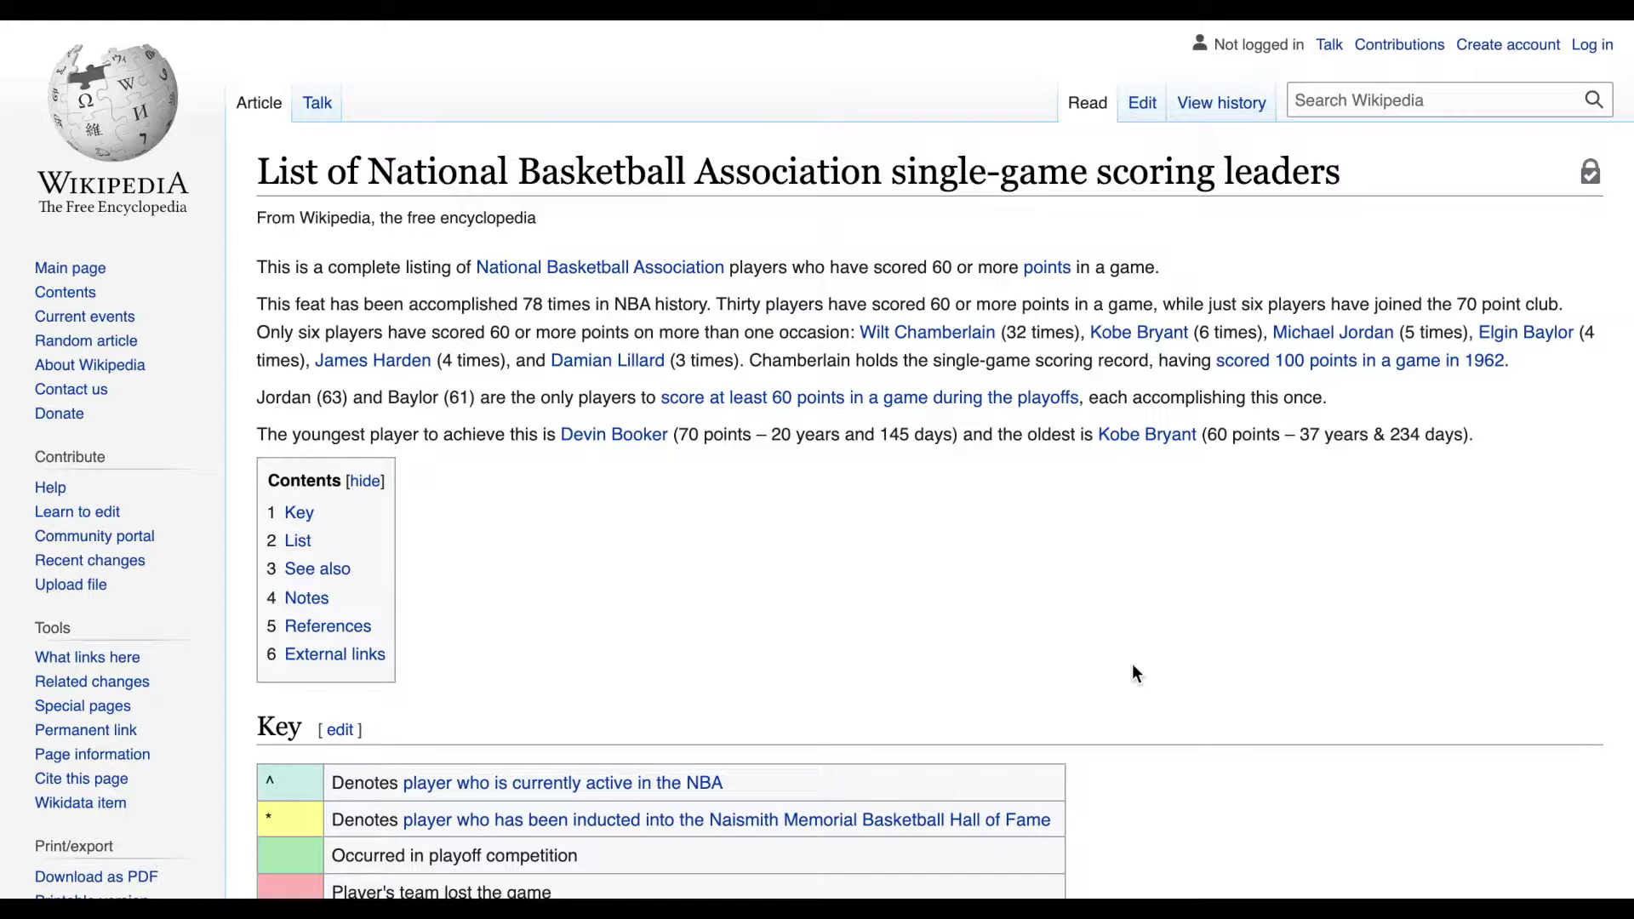
- Examine the Wikipedia list of NBA single-game scoring leaders, including its title, key and scoring table
{"action": "scroll", "coordinate": [1134, 672], "scroll_direction": "down", "scroll_amount": 5}
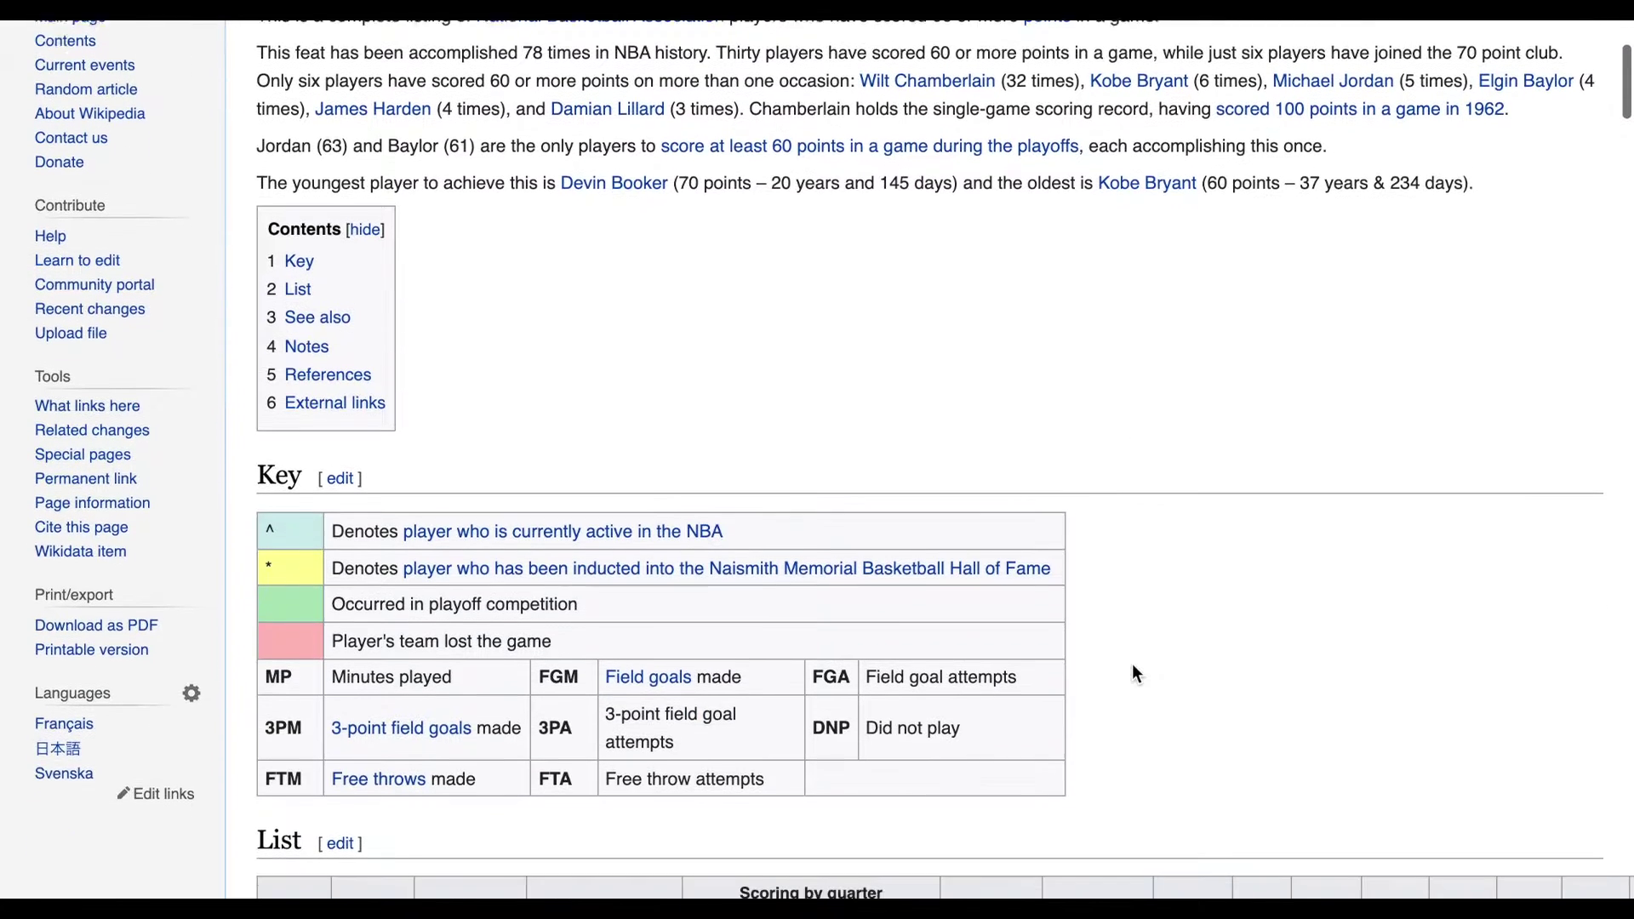
{"action": "scroll", "coordinate": [1131, 665], "scroll_direction": "down", "scroll_amount": 6}
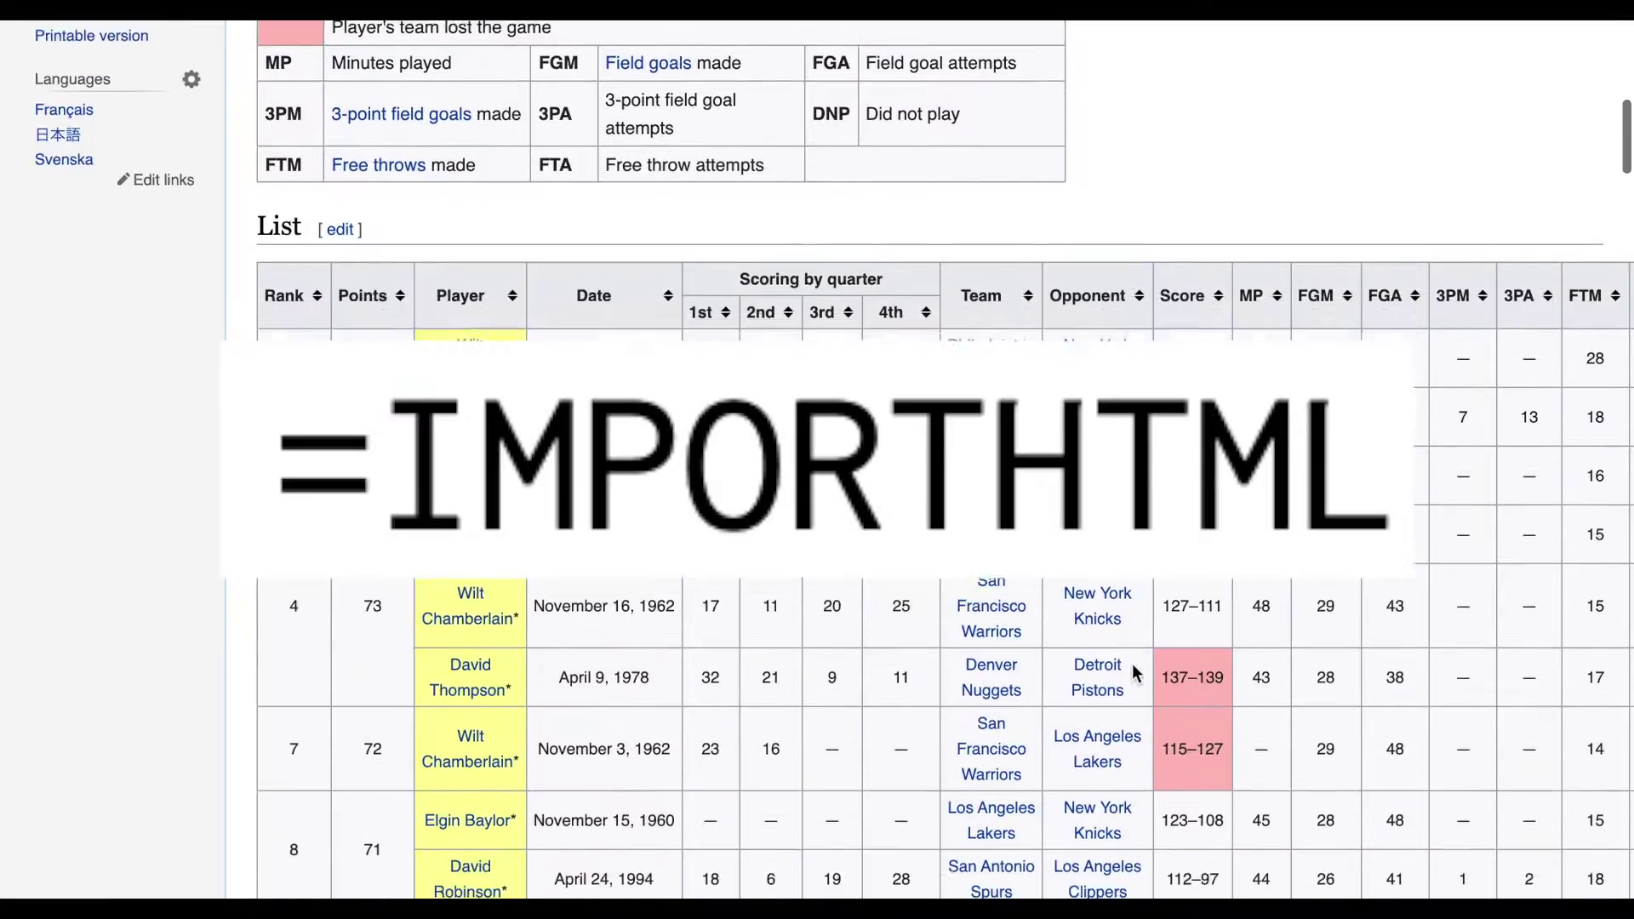
{"action": "scroll", "coordinate": [1132, 665], "scroll_direction": "down", "scroll_amount": 9}
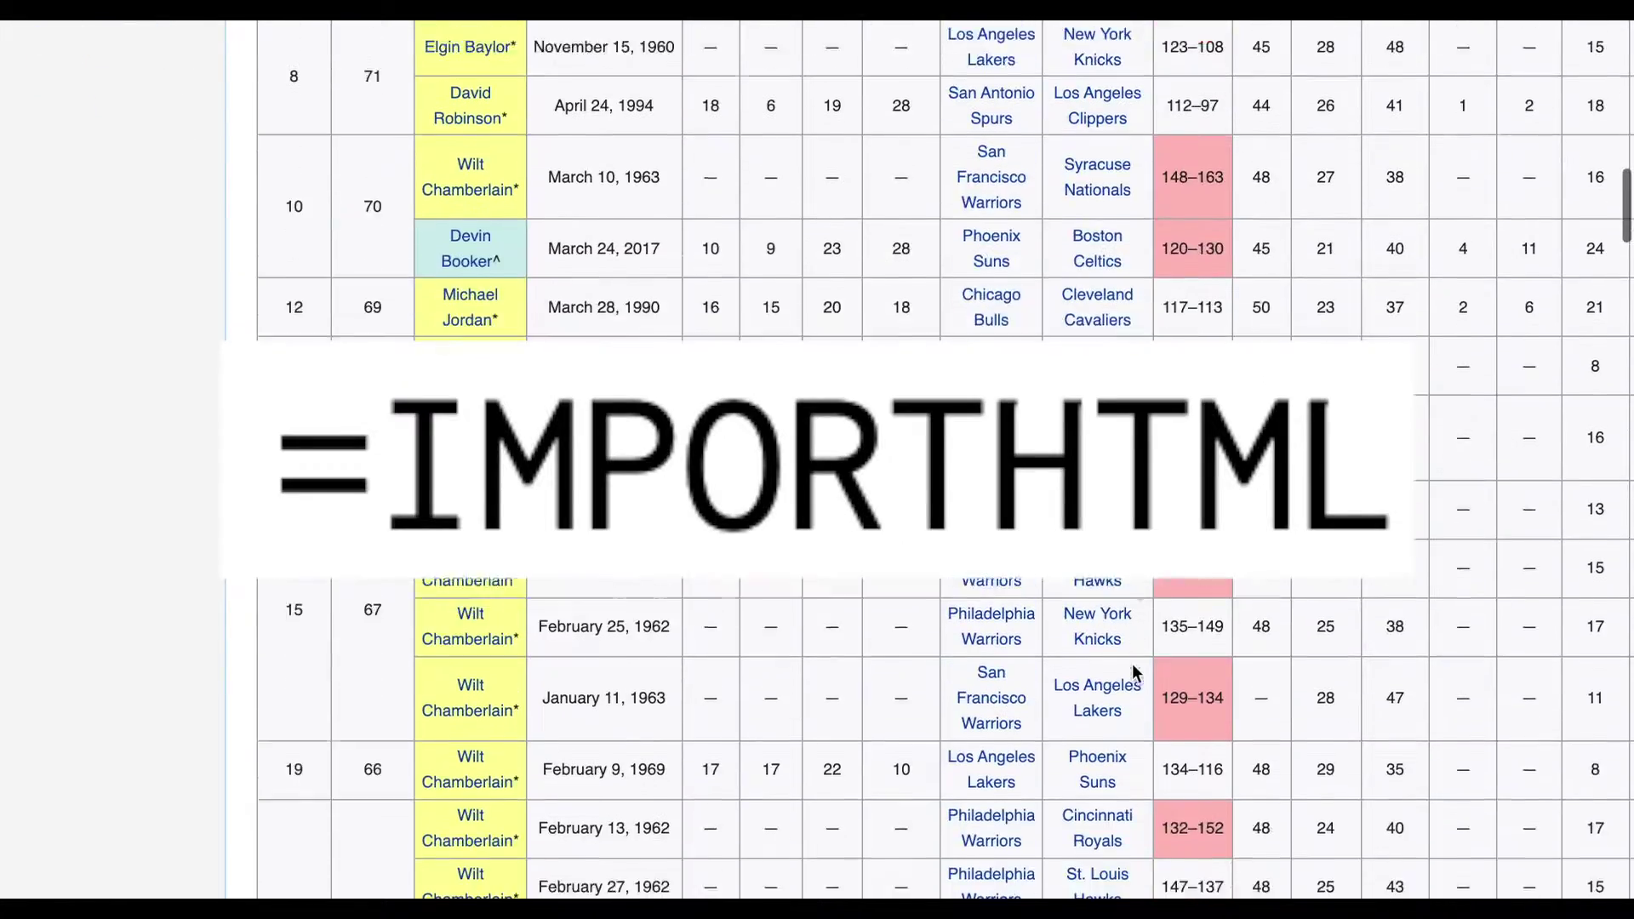
{"action": "scroll", "coordinate": [1131, 664], "scroll_direction": "down", "scroll_amount": 9}
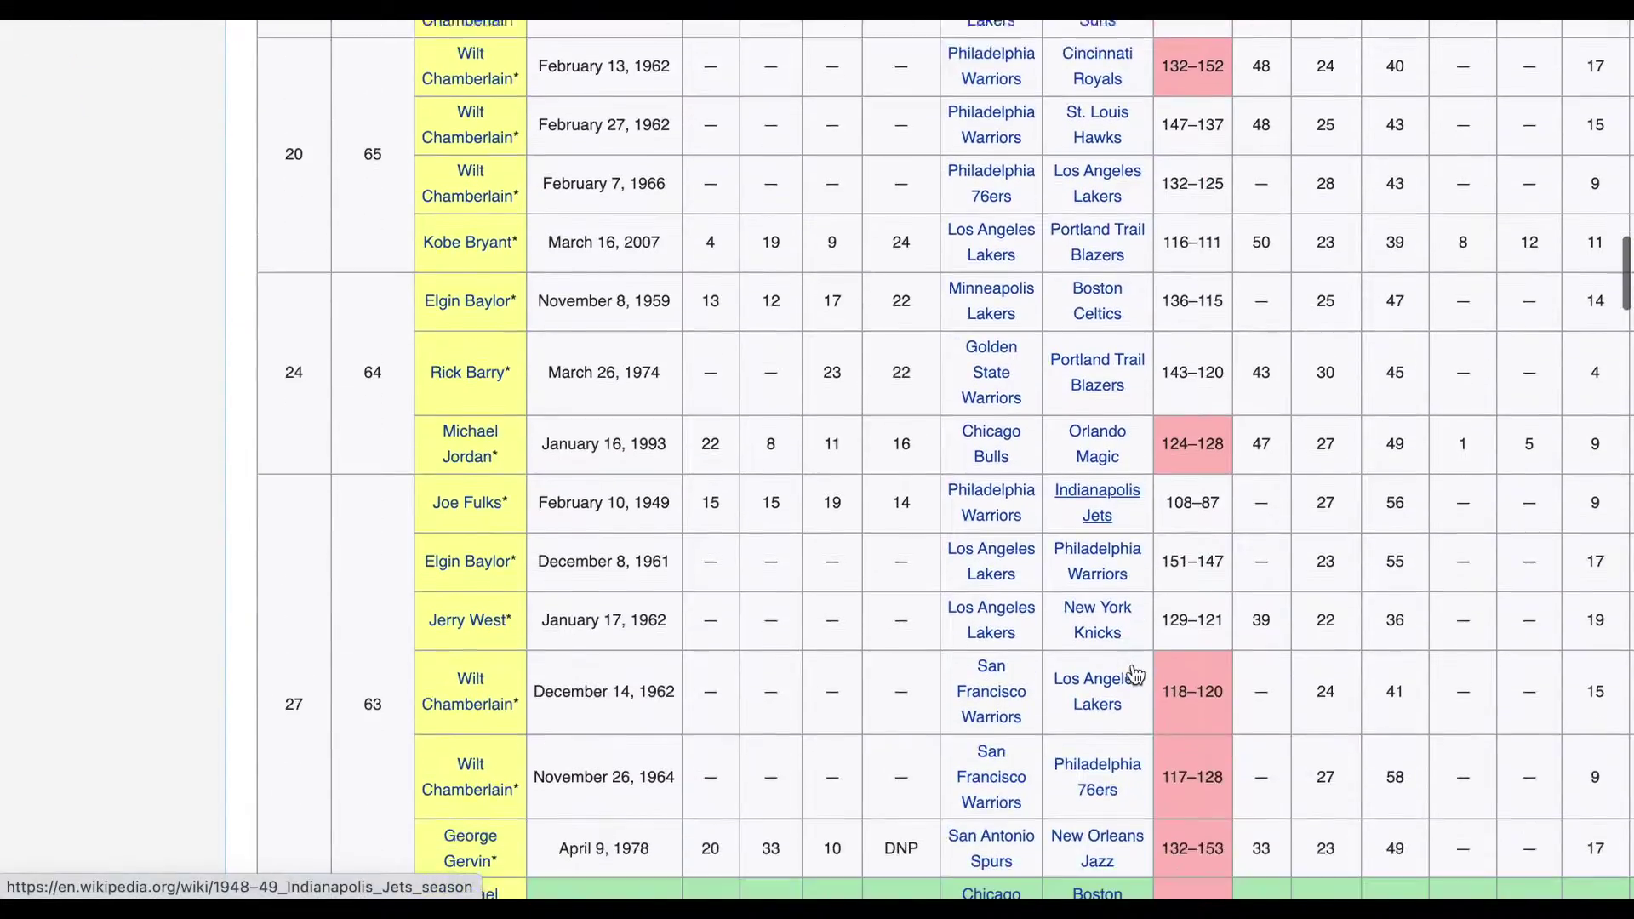
{"action": "scroll", "coordinate": [1132, 664], "scroll_direction": "down", "scroll_amount": 8}
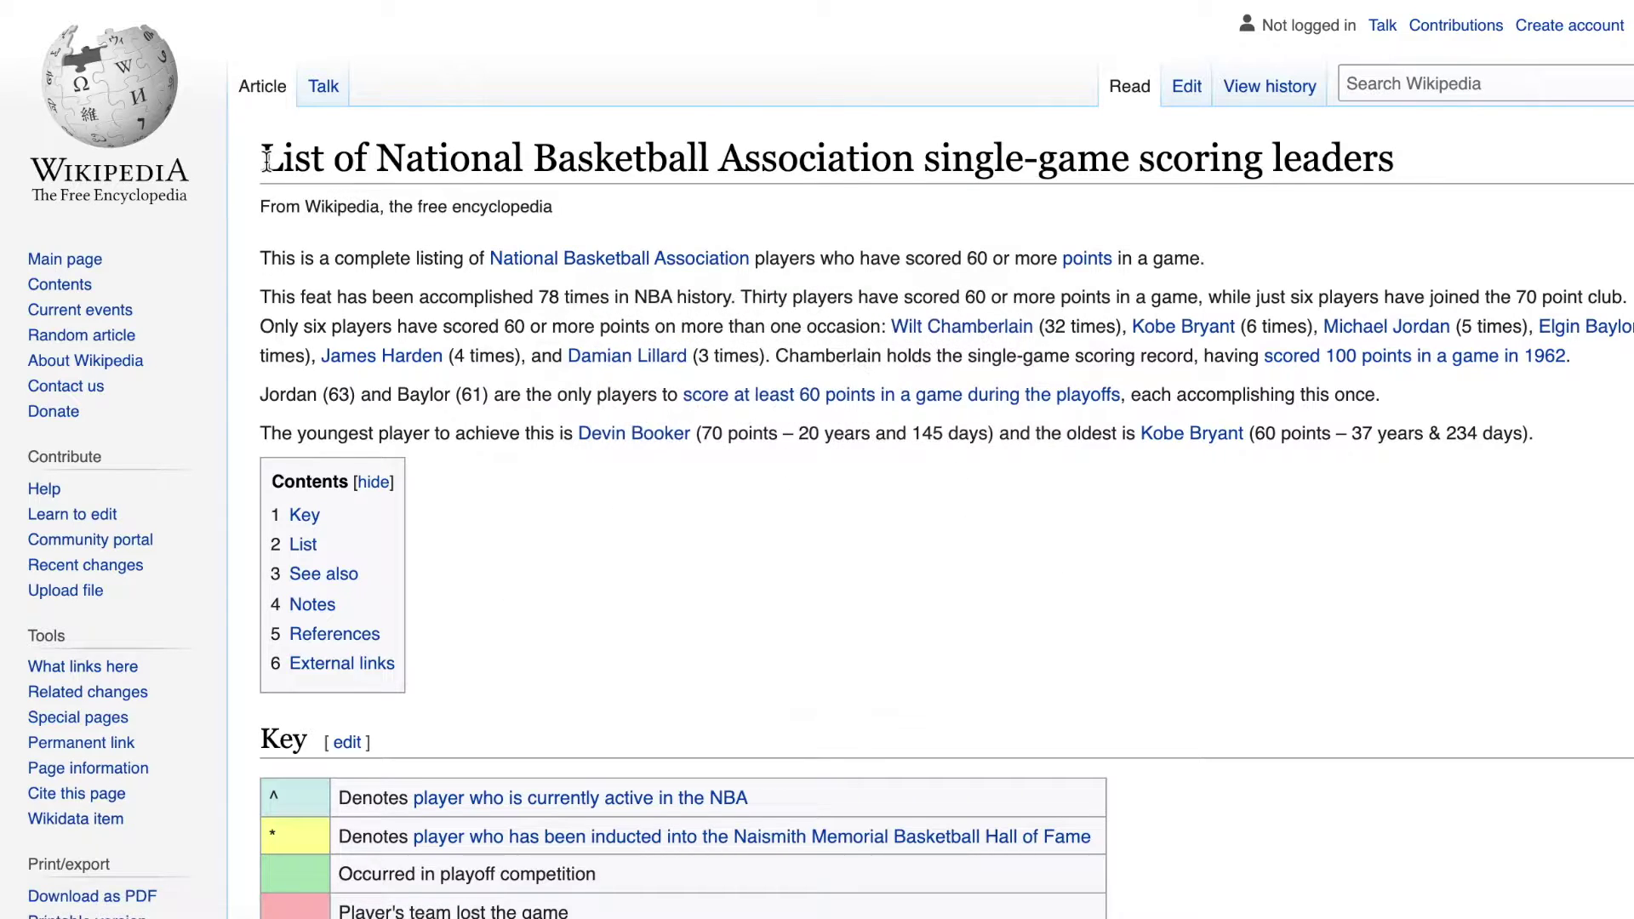
{"action": "left_click_drag", "start_coordinate": [266, 159], "coordinate": [1419, 175]}
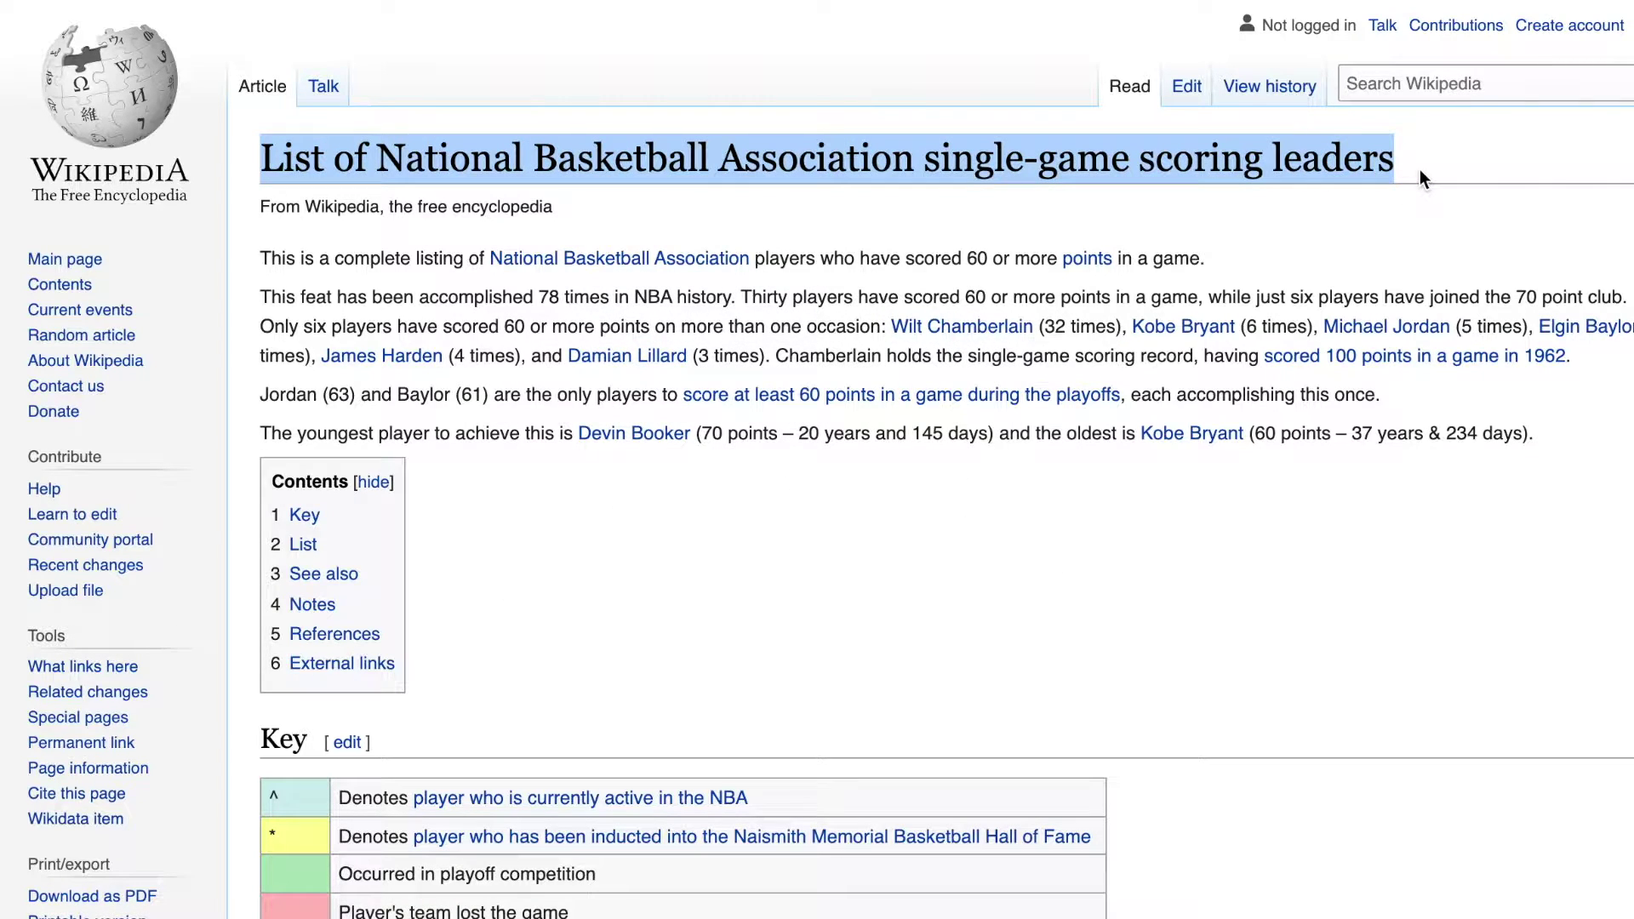
{"action": "left_click", "coordinate": [996, 495]}
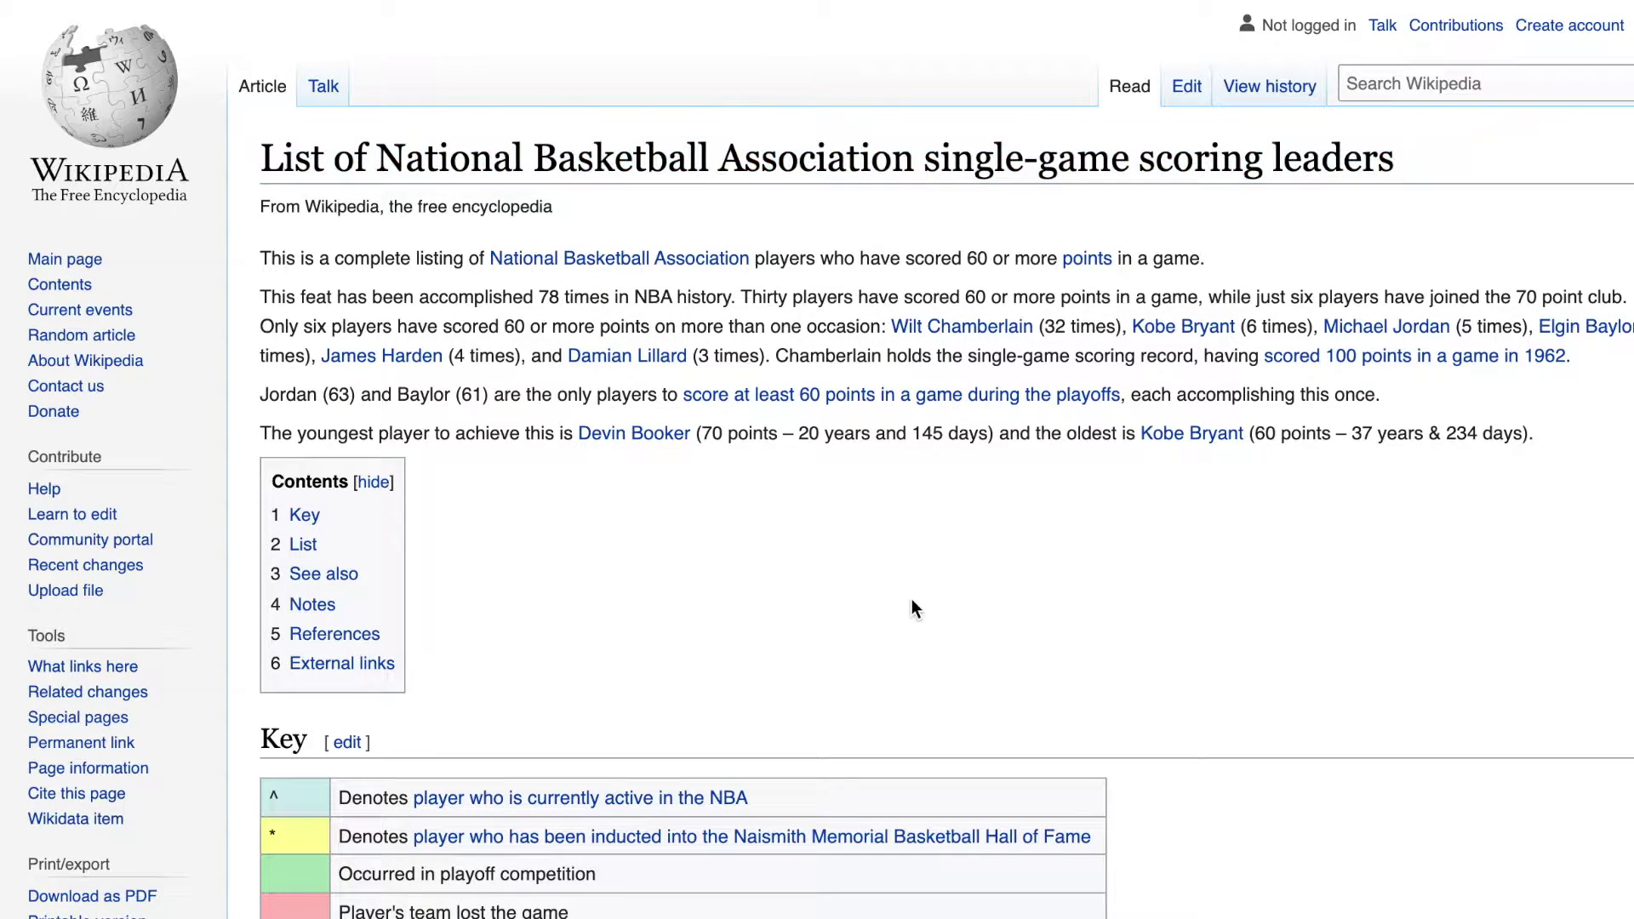
{"action": "scroll", "coordinate": [910, 600], "scroll_direction": "down", "scroll_amount": 12}
{"action": "scroll", "coordinate": [911, 599], "scroll_direction": "down", "scroll_amount": 1}
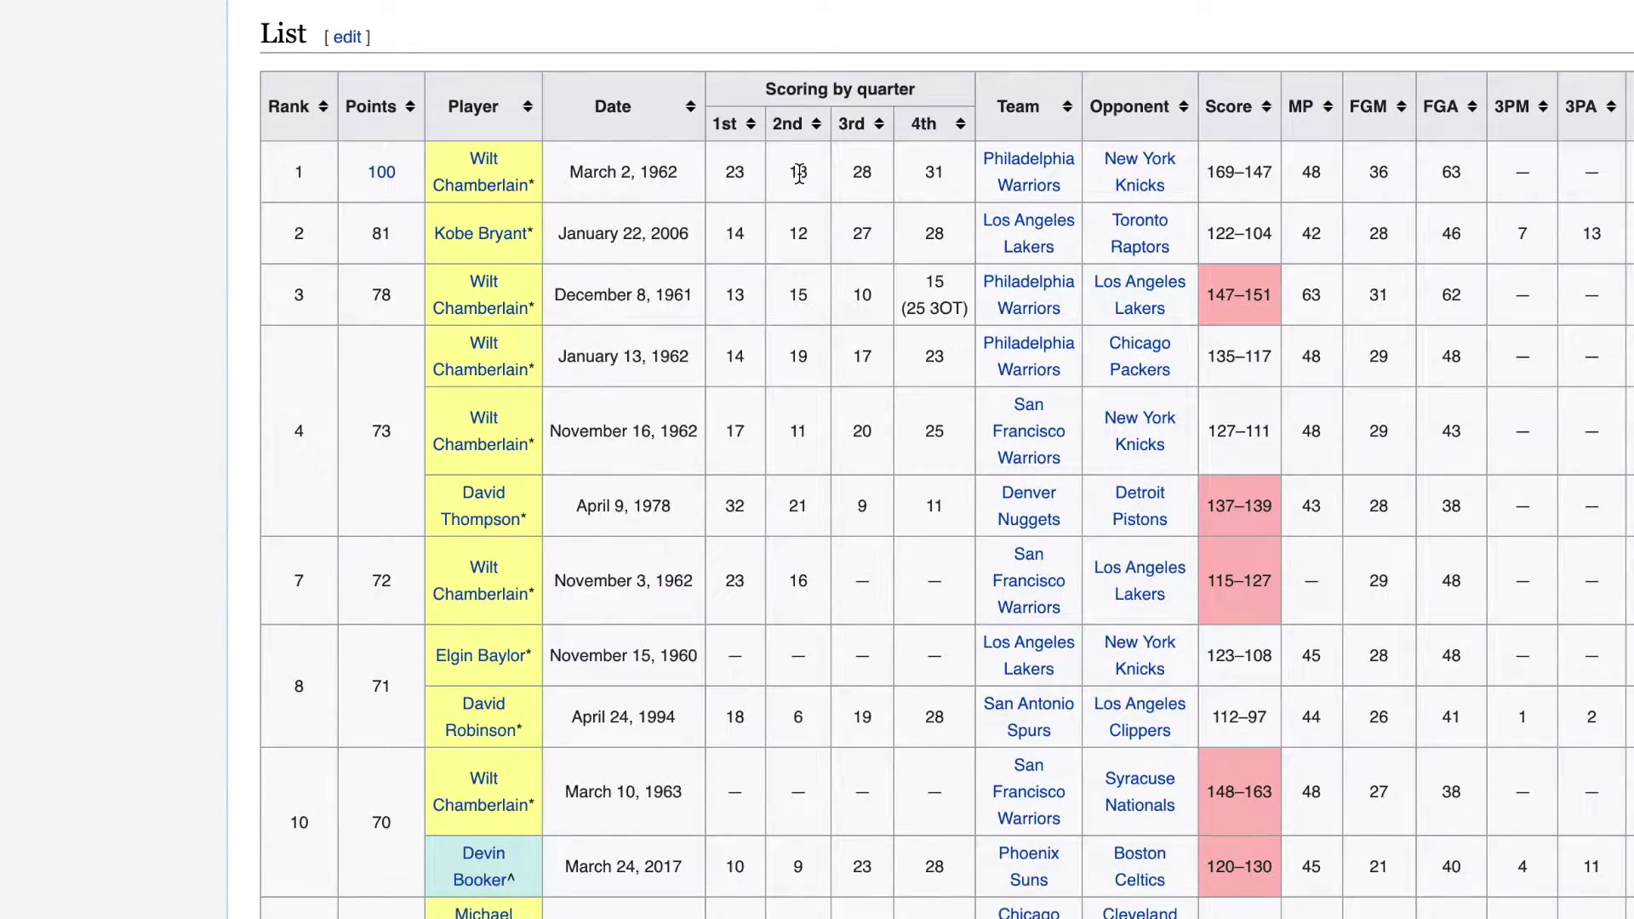
{"action": "scroll", "coordinate": [1026, 421], "scroll_direction": "up", "scroll_amount": 1}
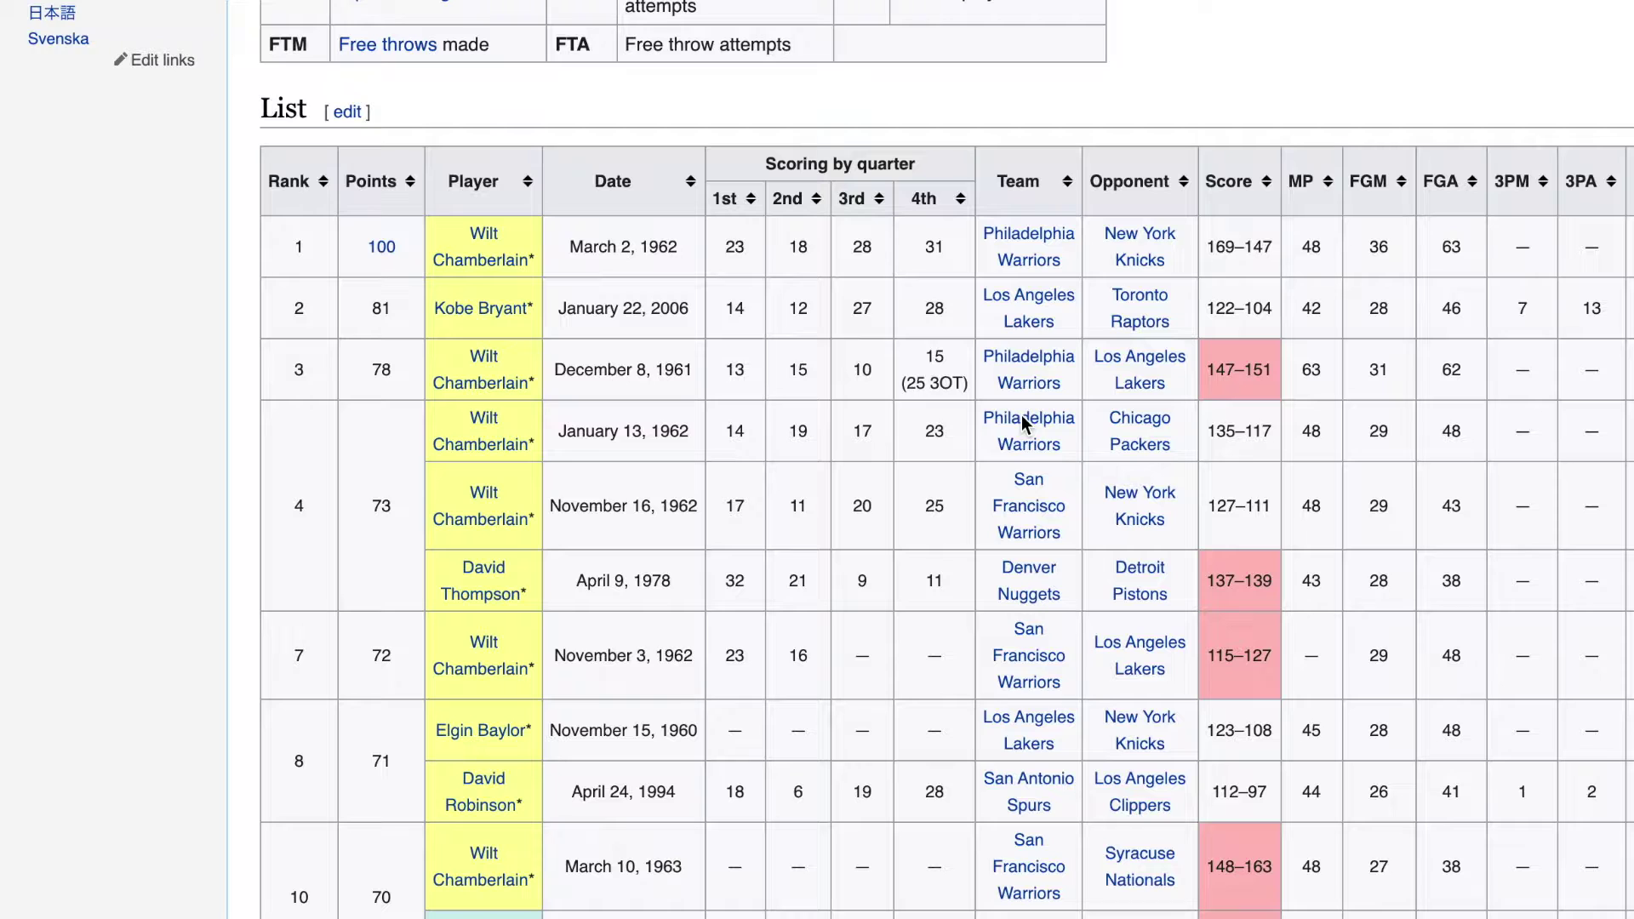
{"action": "scroll", "coordinate": [1021, 415], "scroll_direction": "up", "scroll_amount": 5}
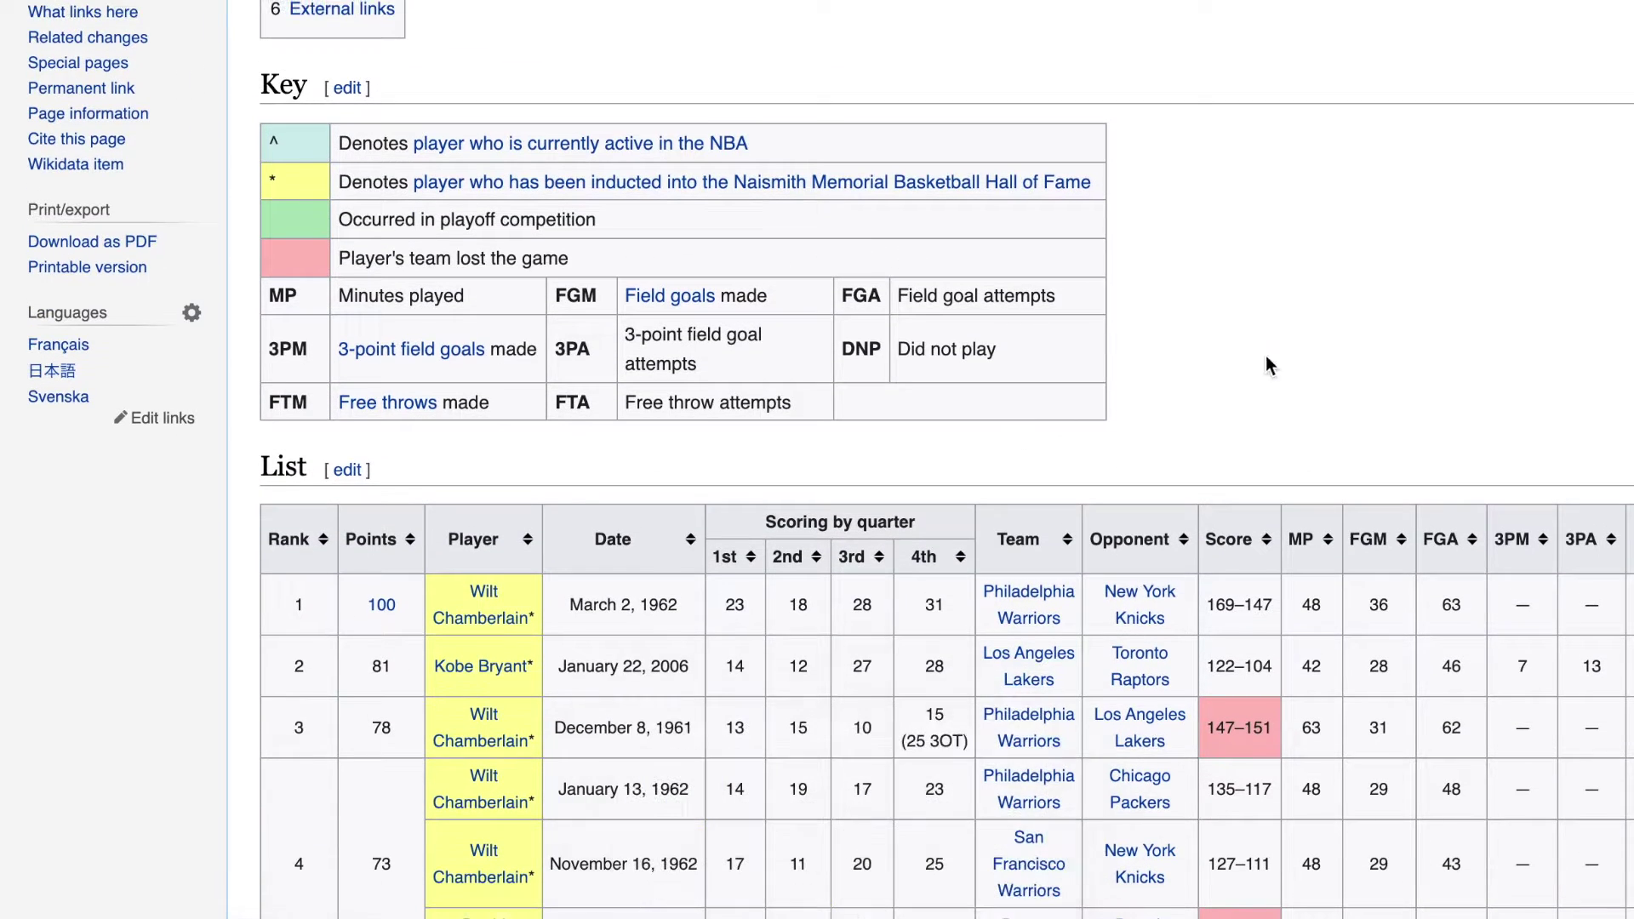
- In the Wikipedia page's developer console, run a script that logs every 'table' element with an index starting at 1
{"action": "right_click", "coordinate": [1299, 326]}
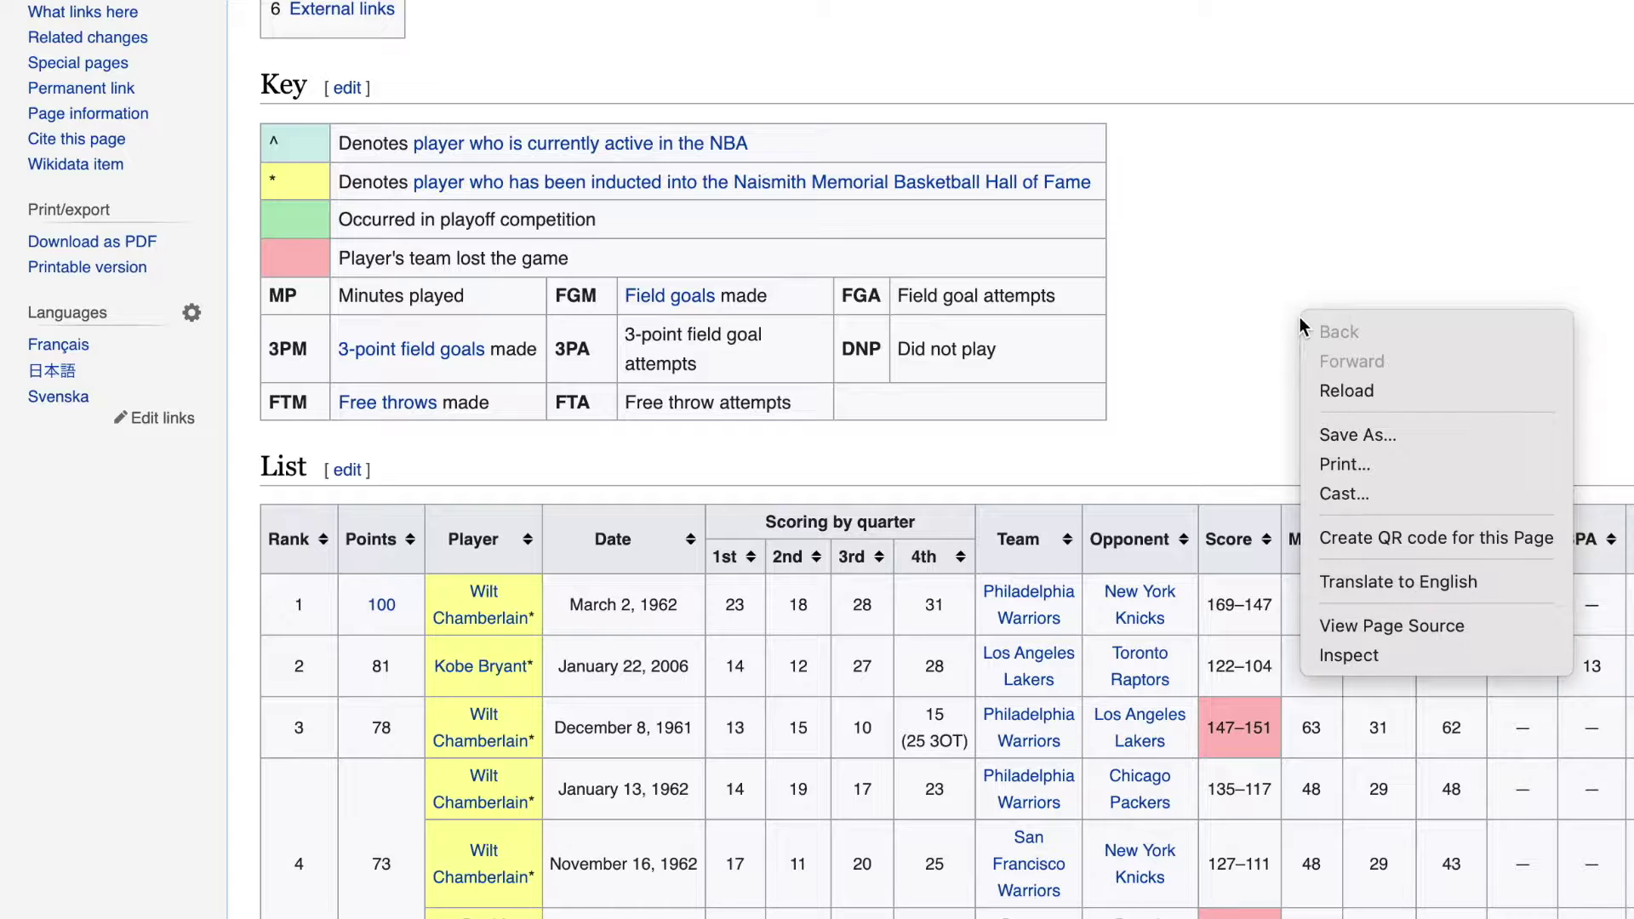
{"action": "left_click", "coordinate": [1418, 660]}
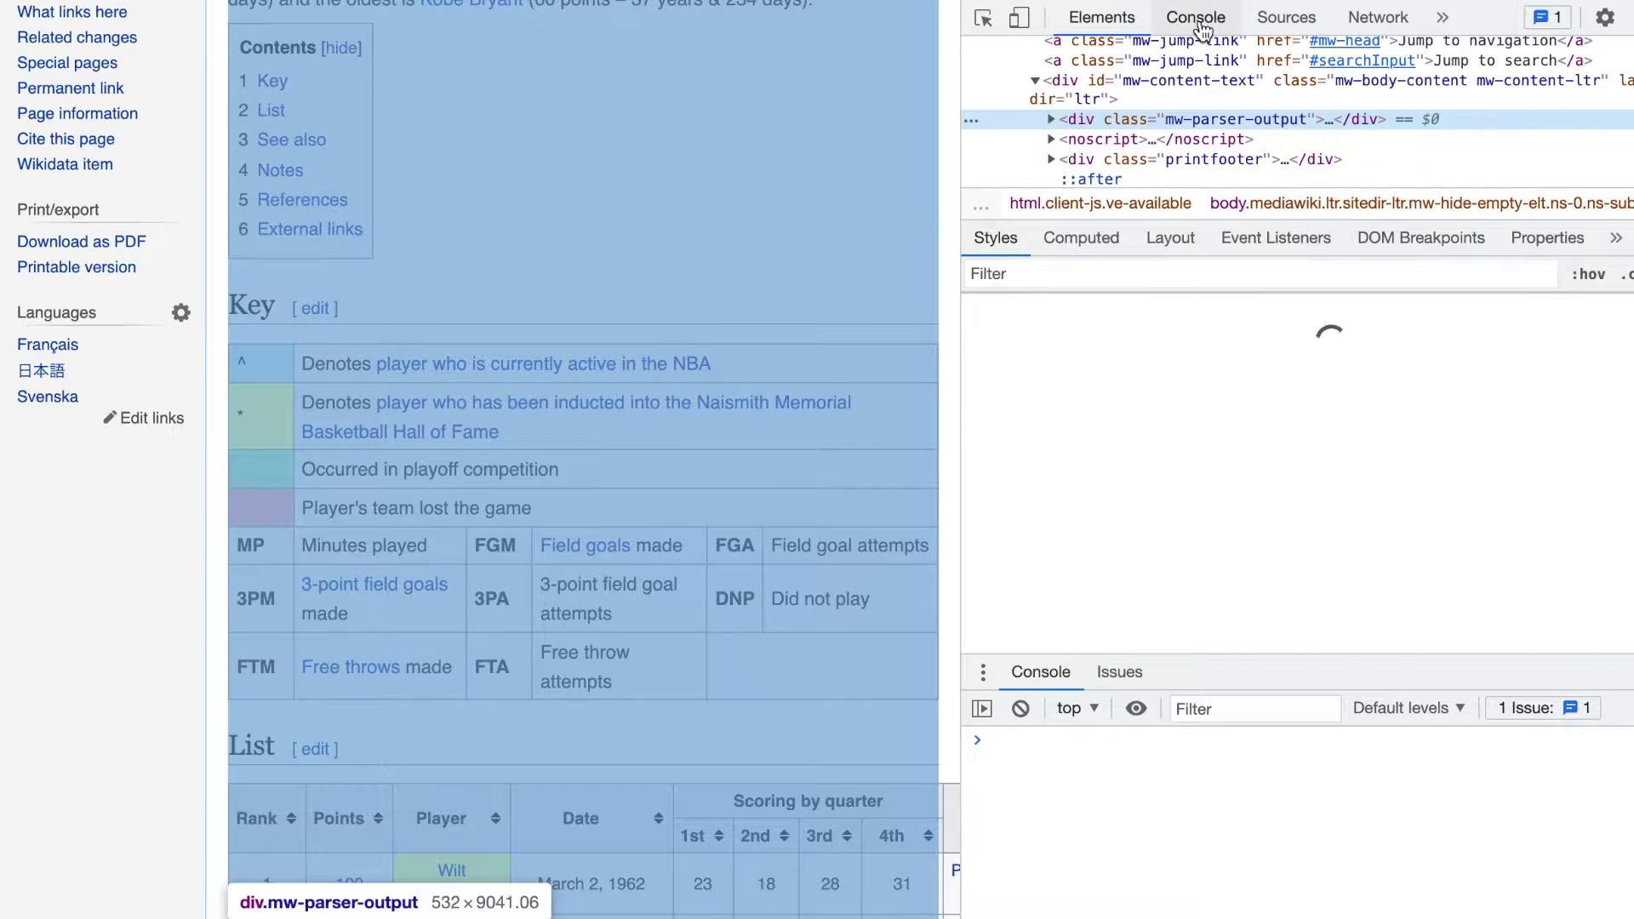
{"action": "left_click", "coordinate": [1200, 25]}
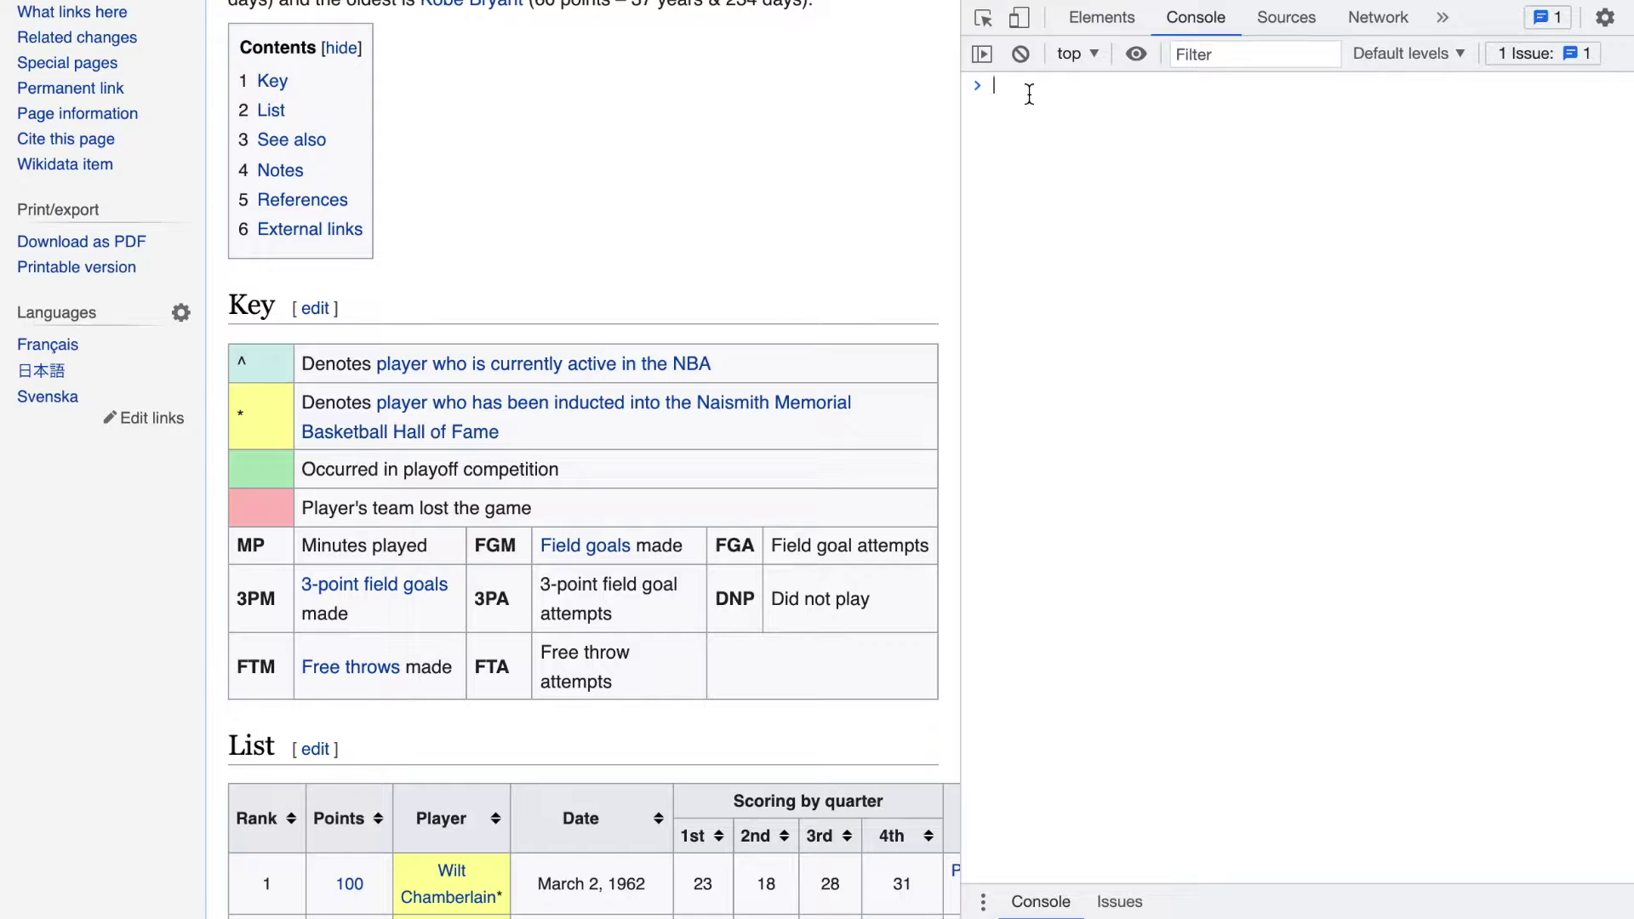
{"action": "type", "text": "var i = 1; [].forEach.call(document.querySelectorAll('table'), function(x) { console.log(i++, x); });"}
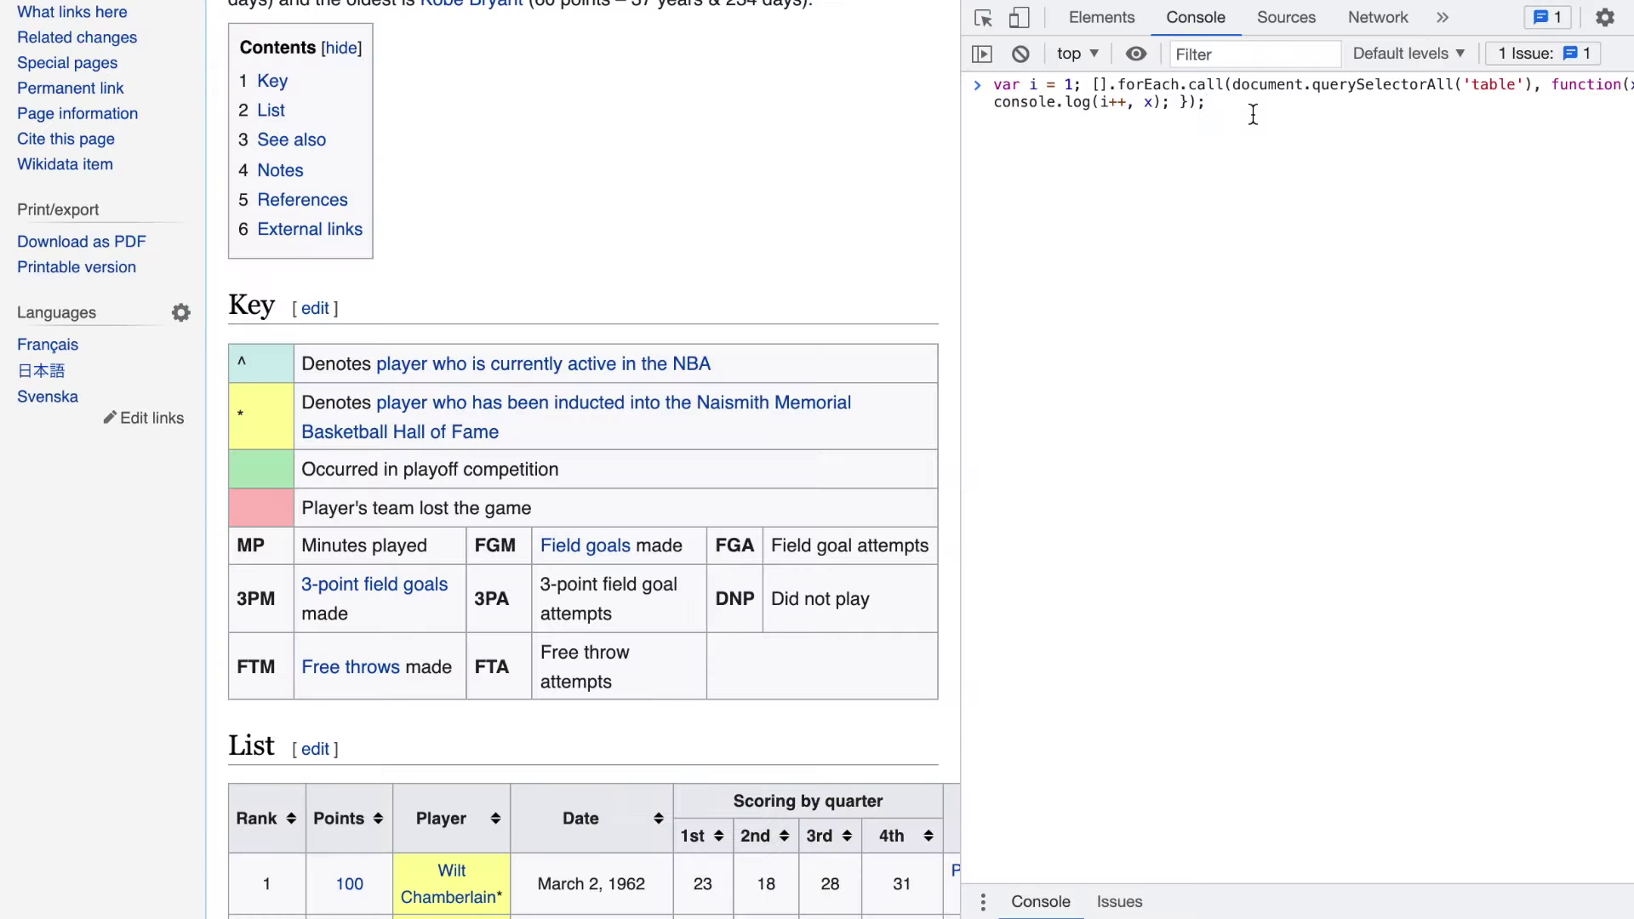
{"action": "key", "text": "Return"}
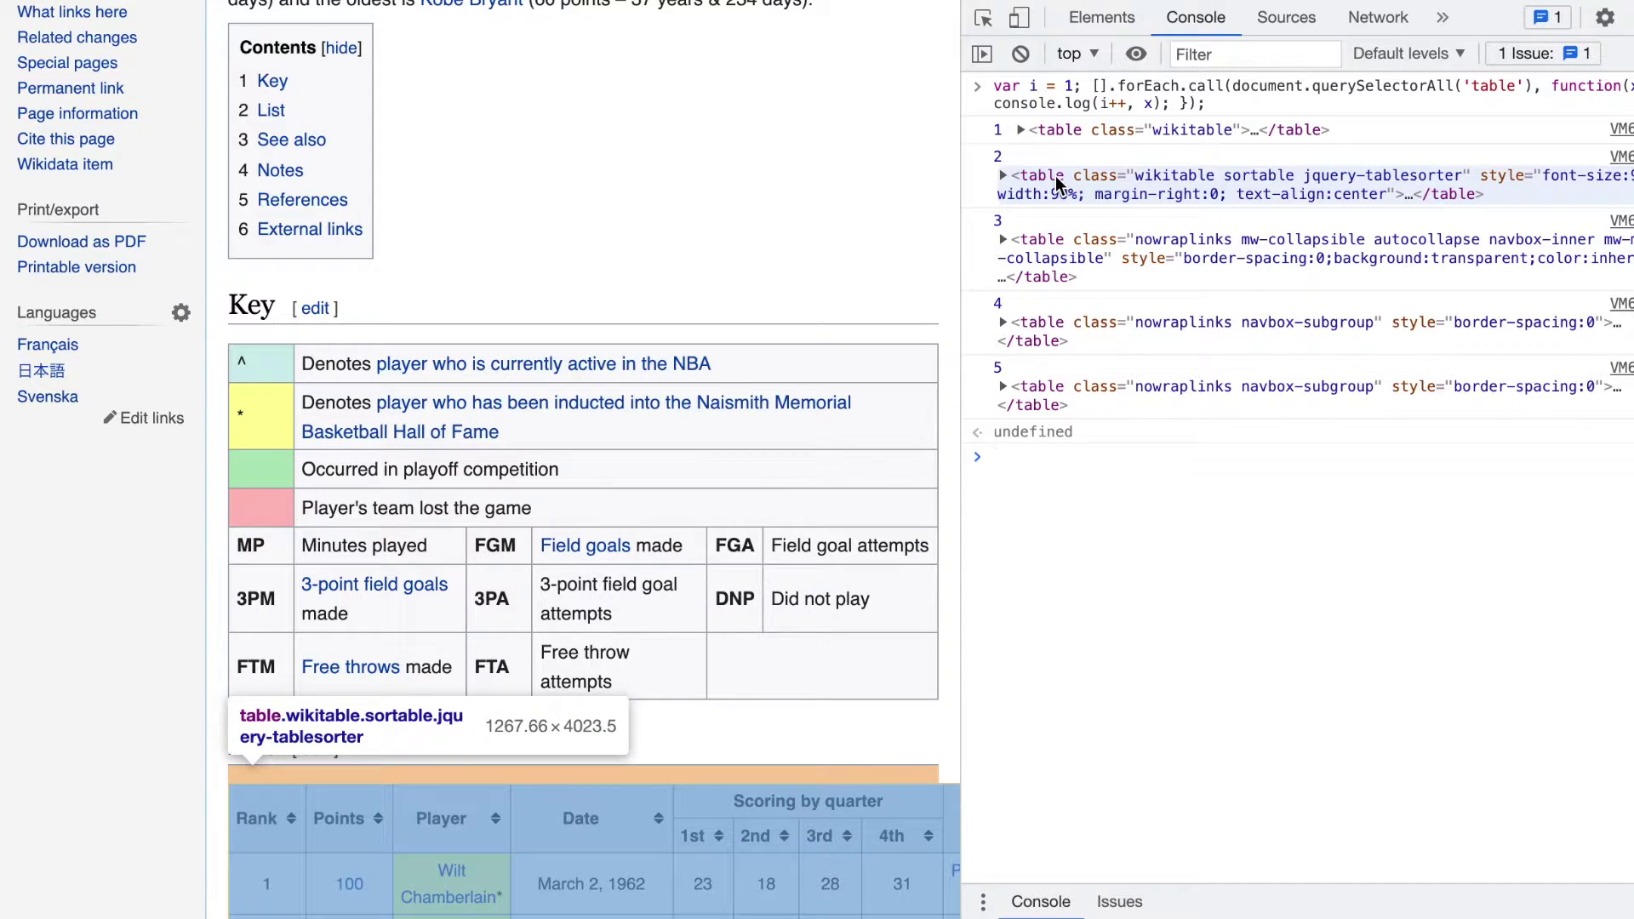
{"action": "scroll", "coordinate": [776, 630], "scroll_direction": "down", "scroll_amount": 6}
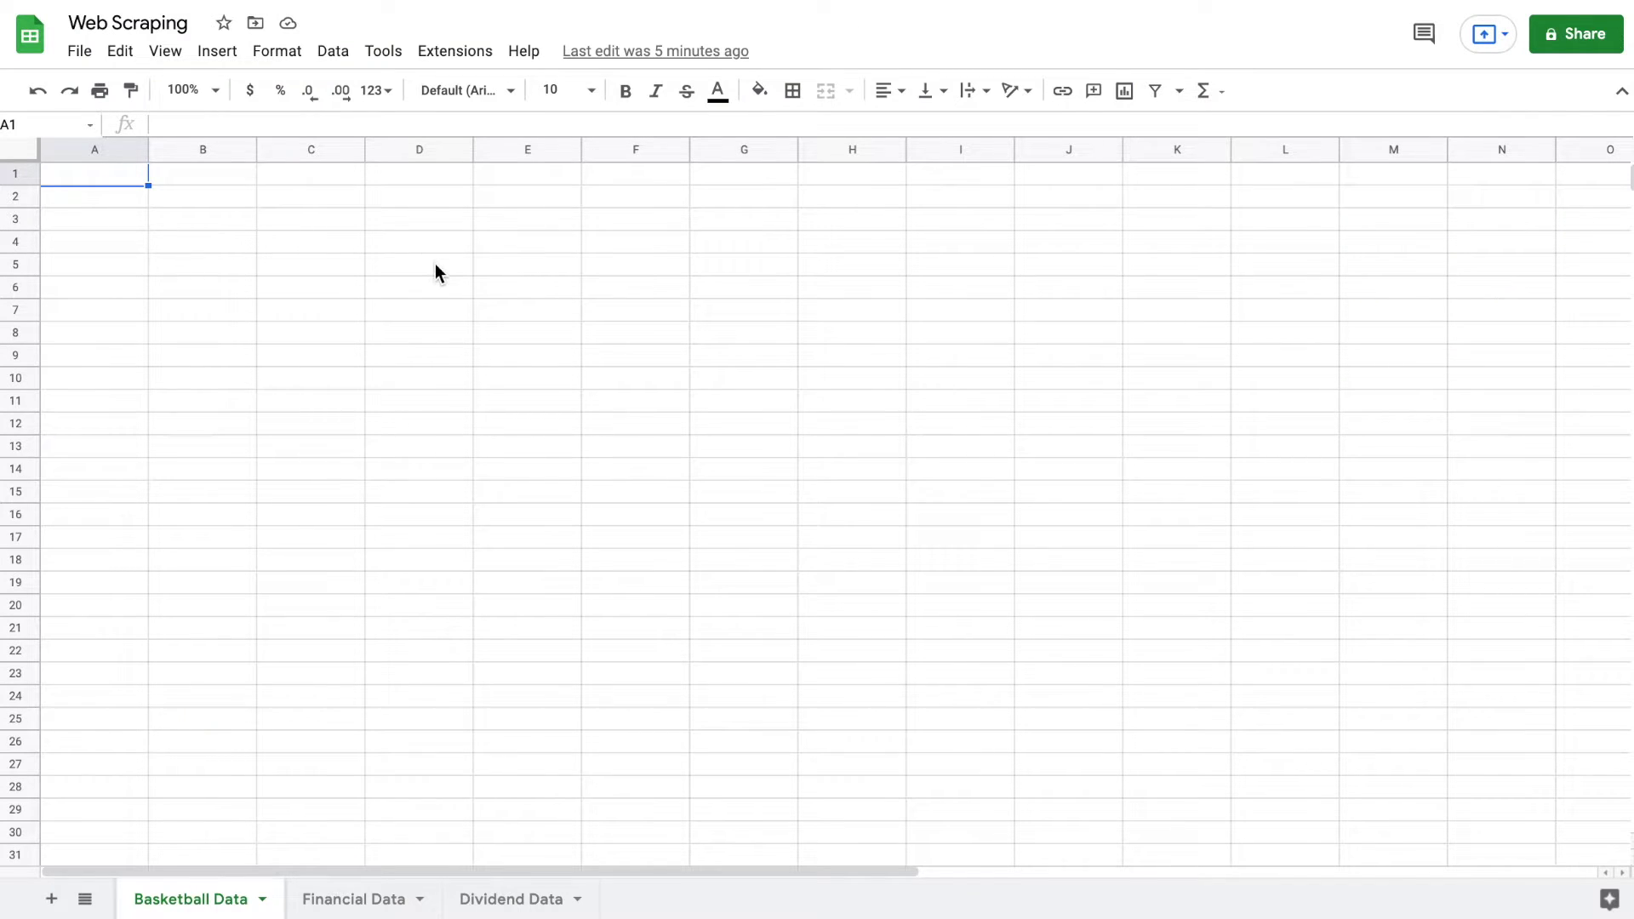
{"action": "type", "text": "=import"}
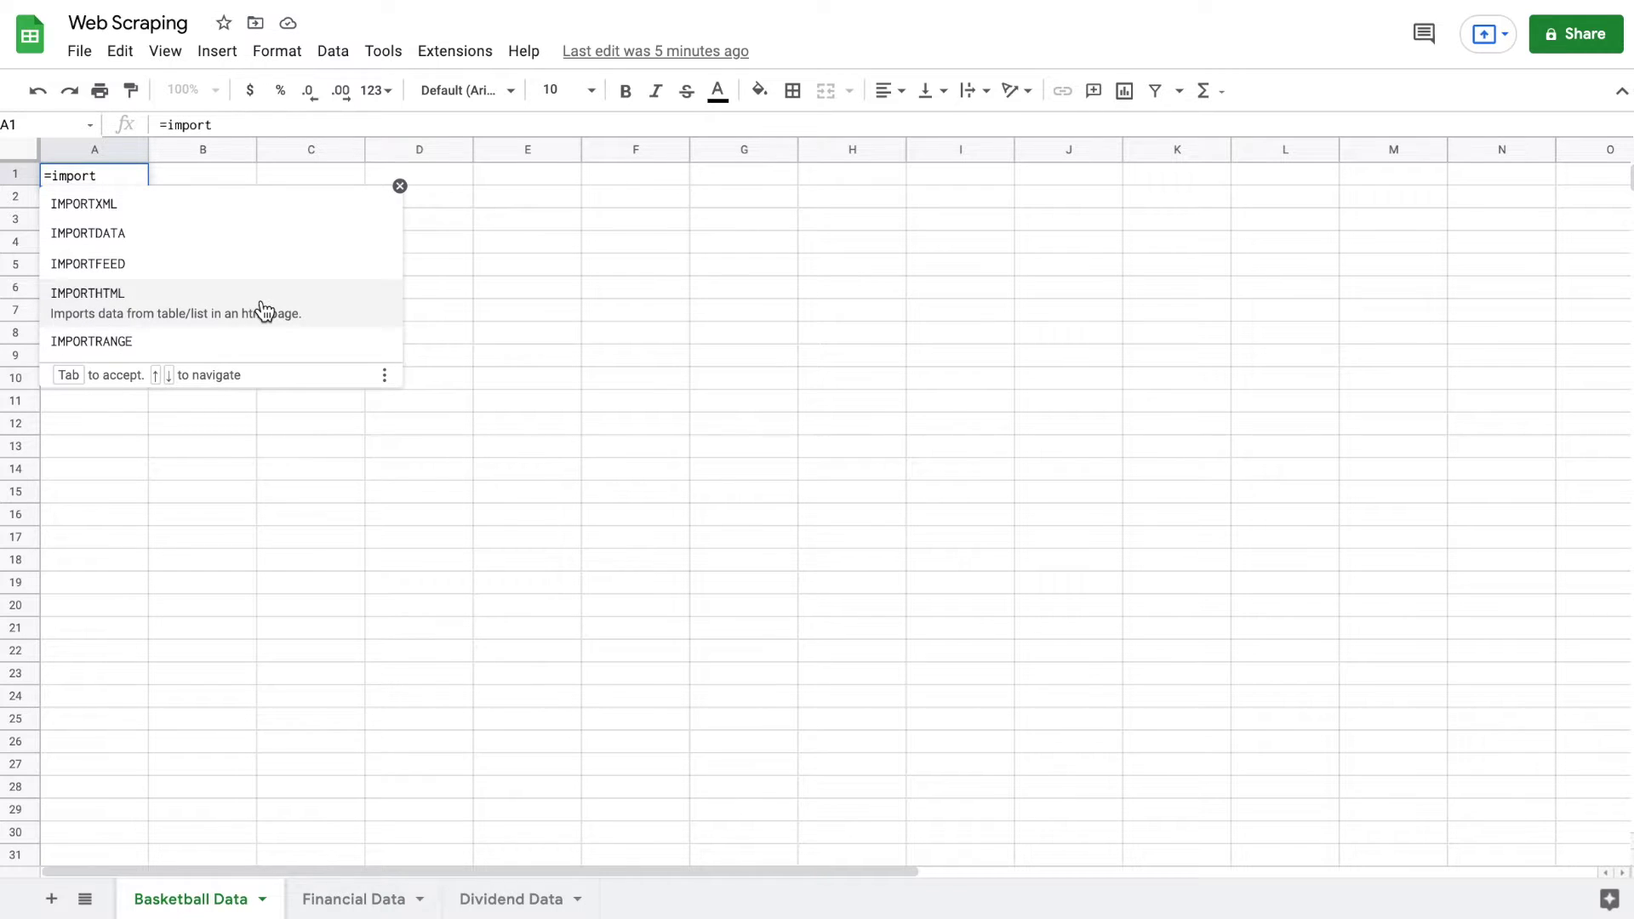
{"action": "left_click", "coordinate": [262, 308]}
{"action": "type", "text": "\""}
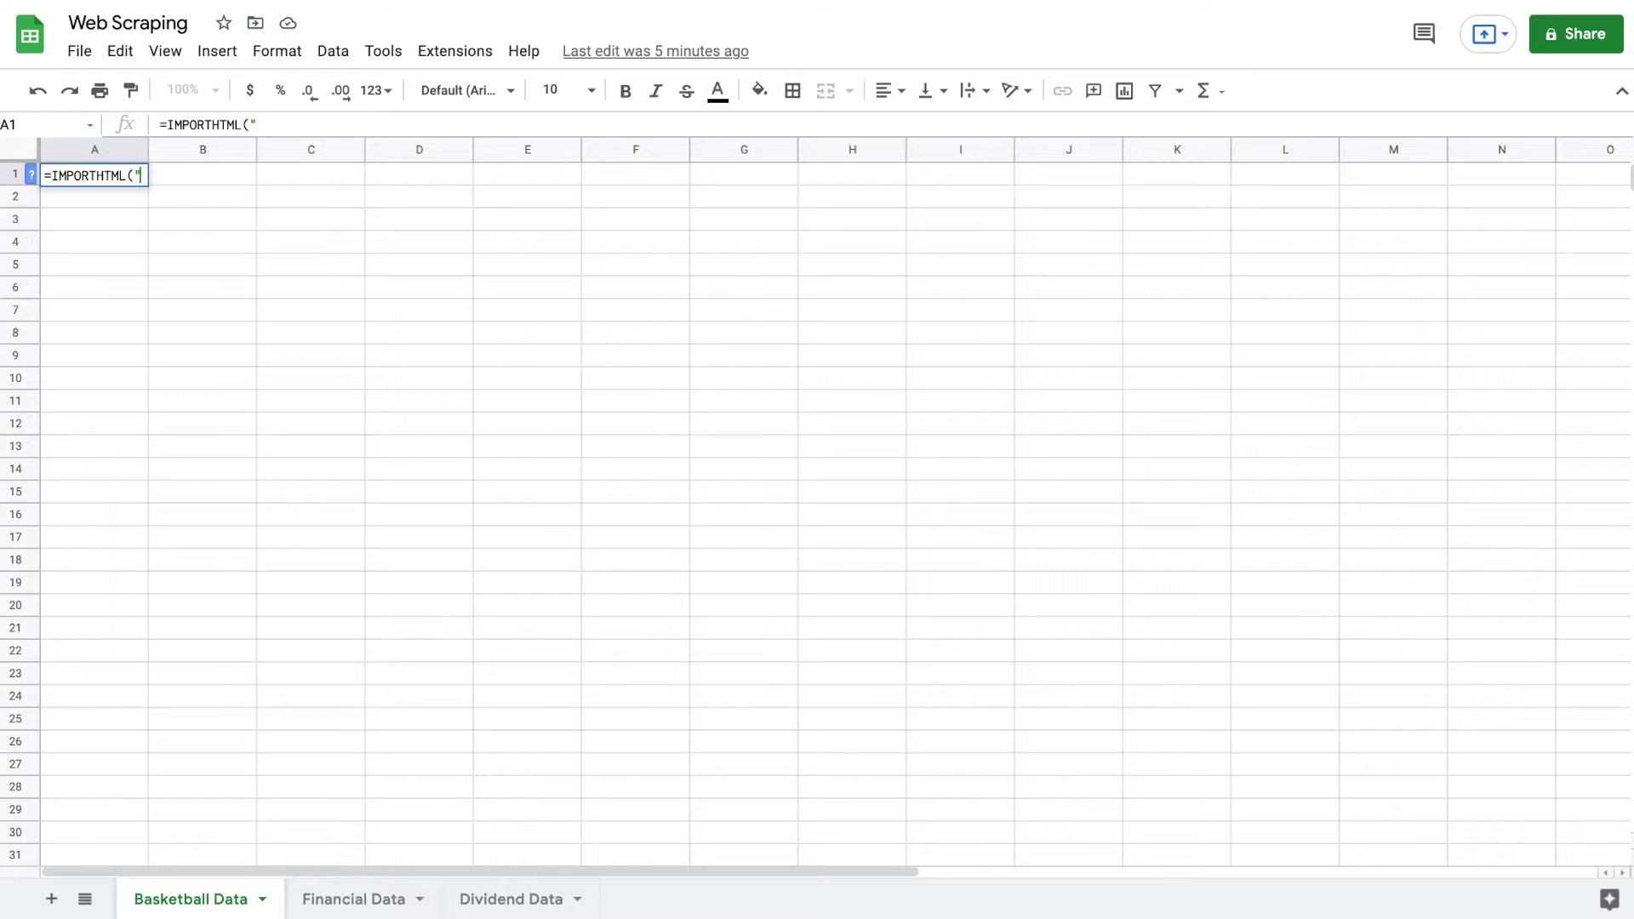
{"action": "type", "text": "https://en.wikipedia.org/wiki/List_of_National_Basketball_Association_single-game_scoring_leaders"}
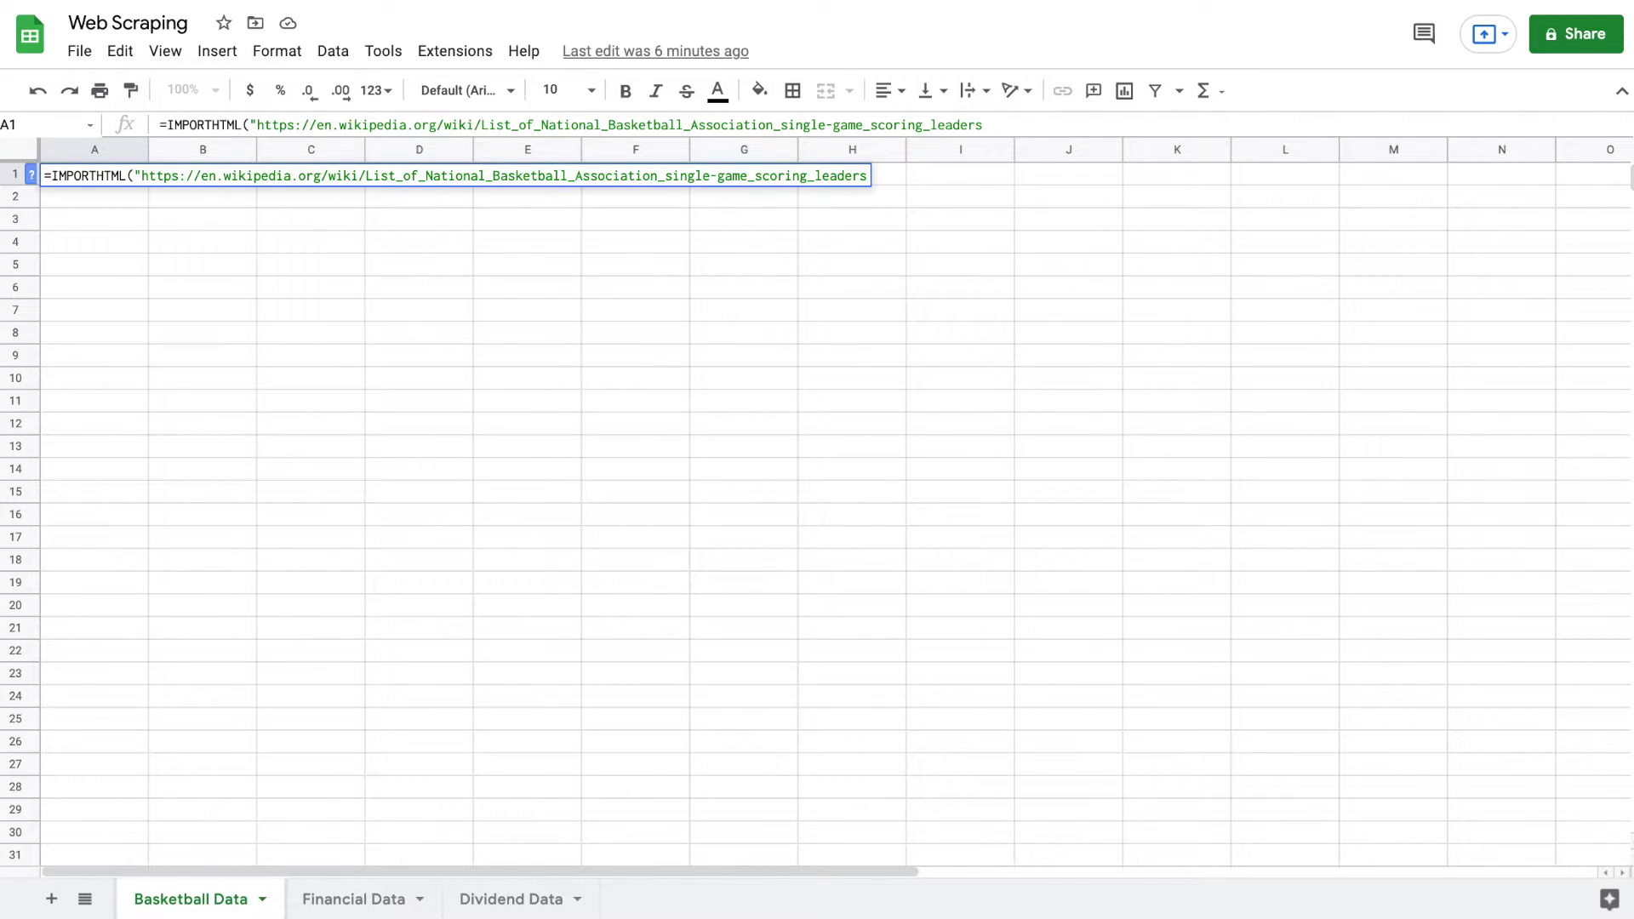
- Complete the IMPORTHTML formula in A1 with the query "Table" and index "2", and commit it
{"action": "type", "text": "\",\"Tanle"}
{"action": "key", "text": "BackSpace"}
{"action": "key", "text": "BackSpace"}
{"action": "key", "text": "BackSpace"}
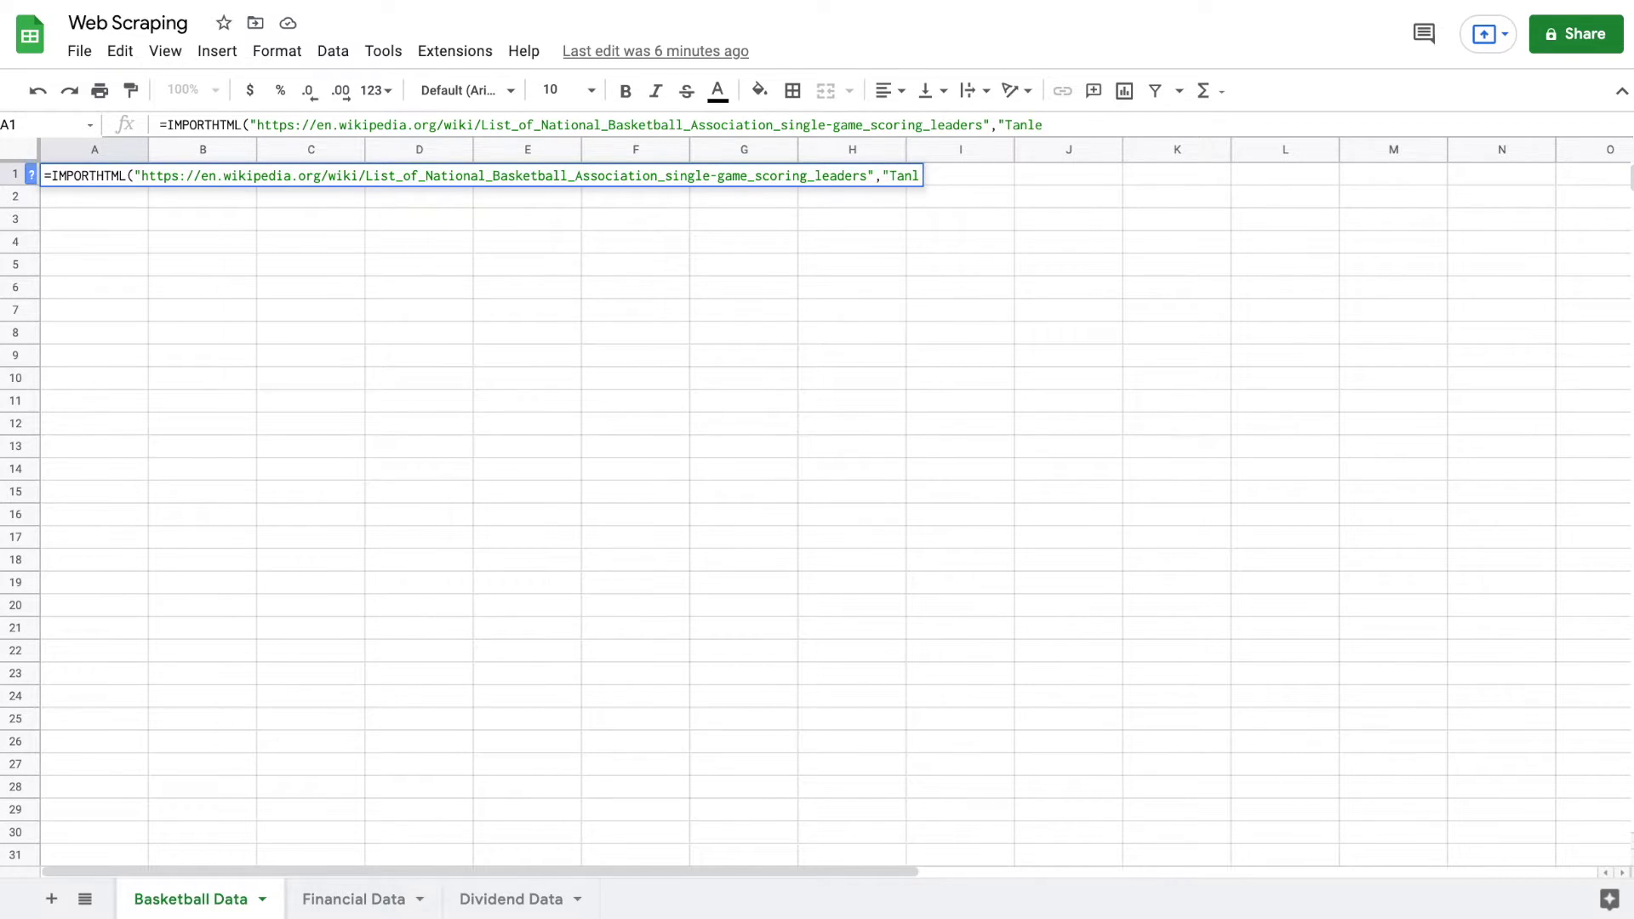
{"action": "type", "text": "ble\","}
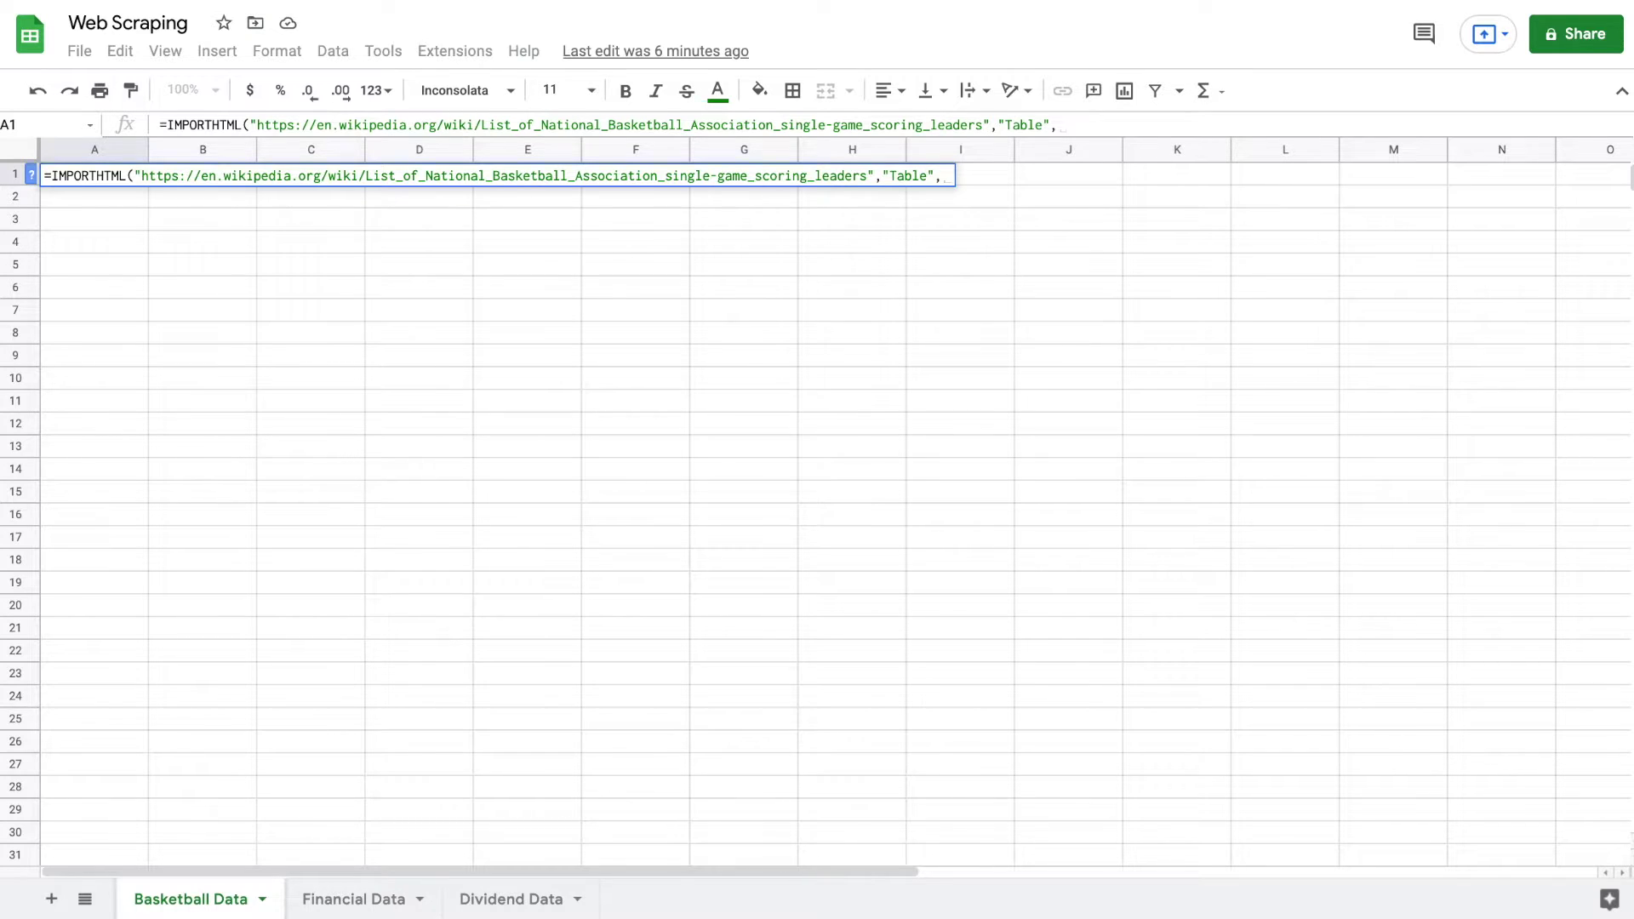
{"action": "type", "text": "\"2"}
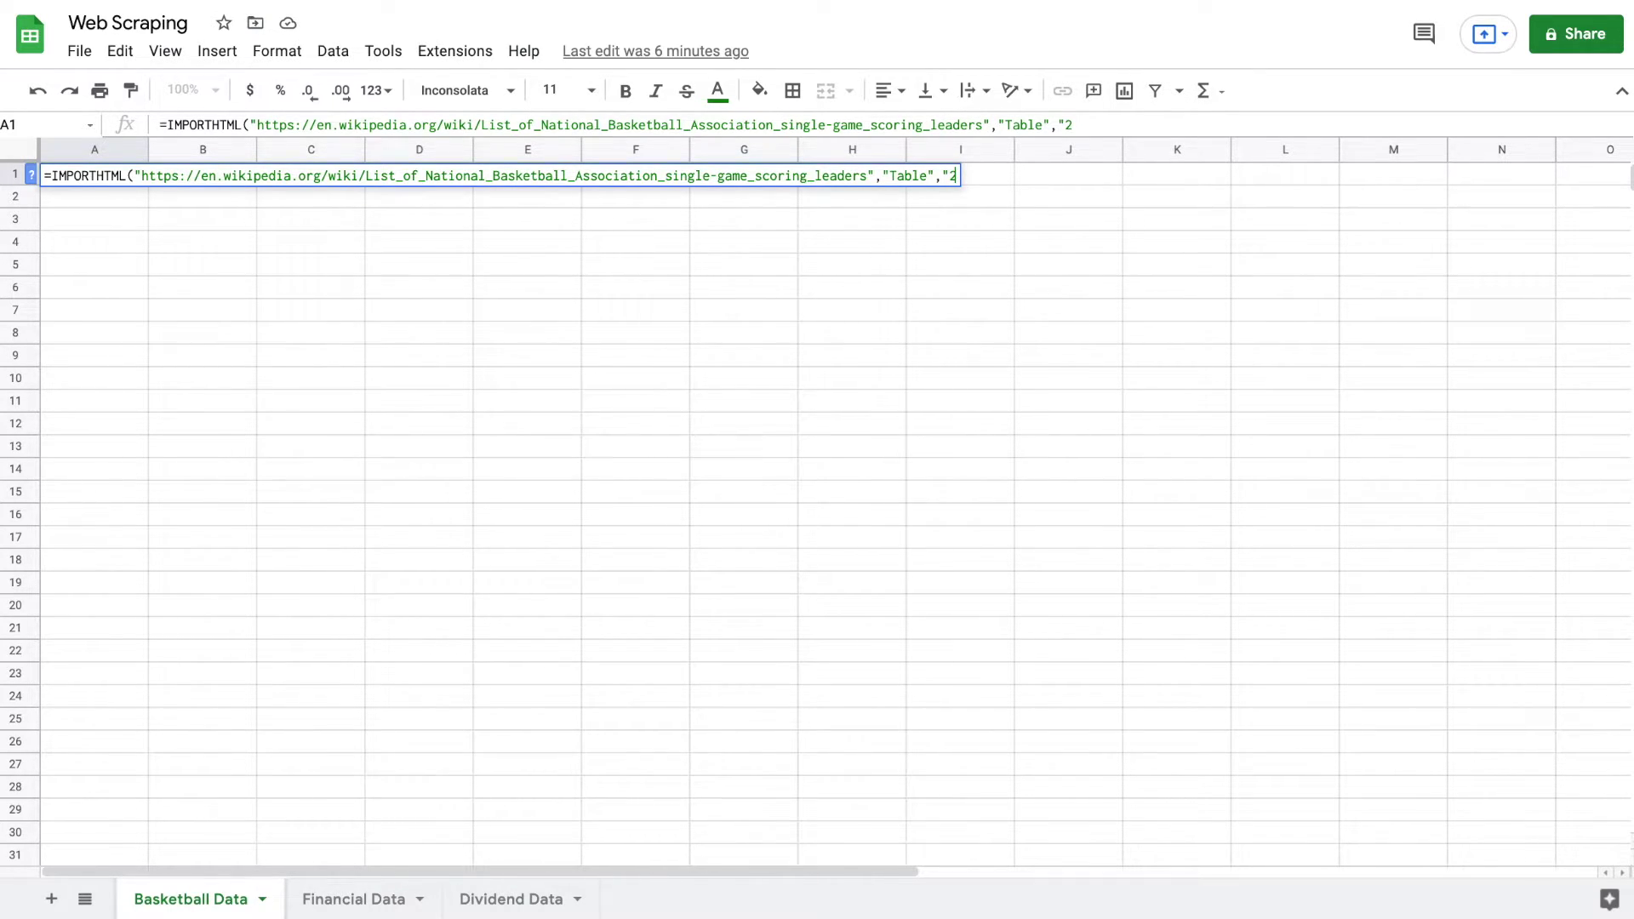
{"action": "type", "text": "\")"}
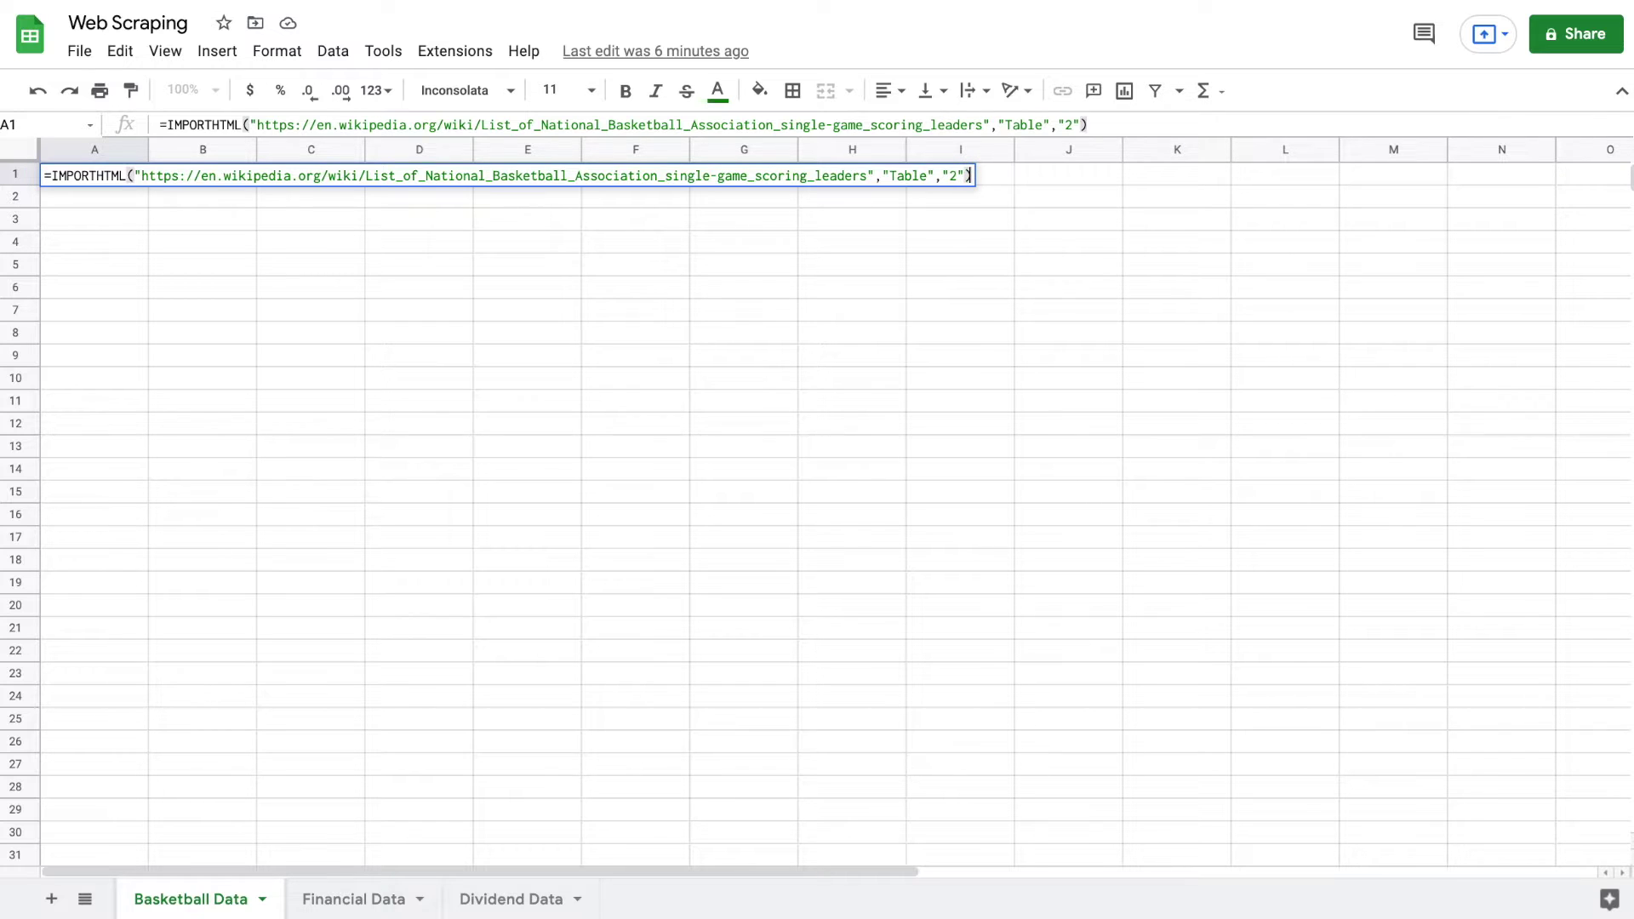
{"action": "key", "text": "Return"}
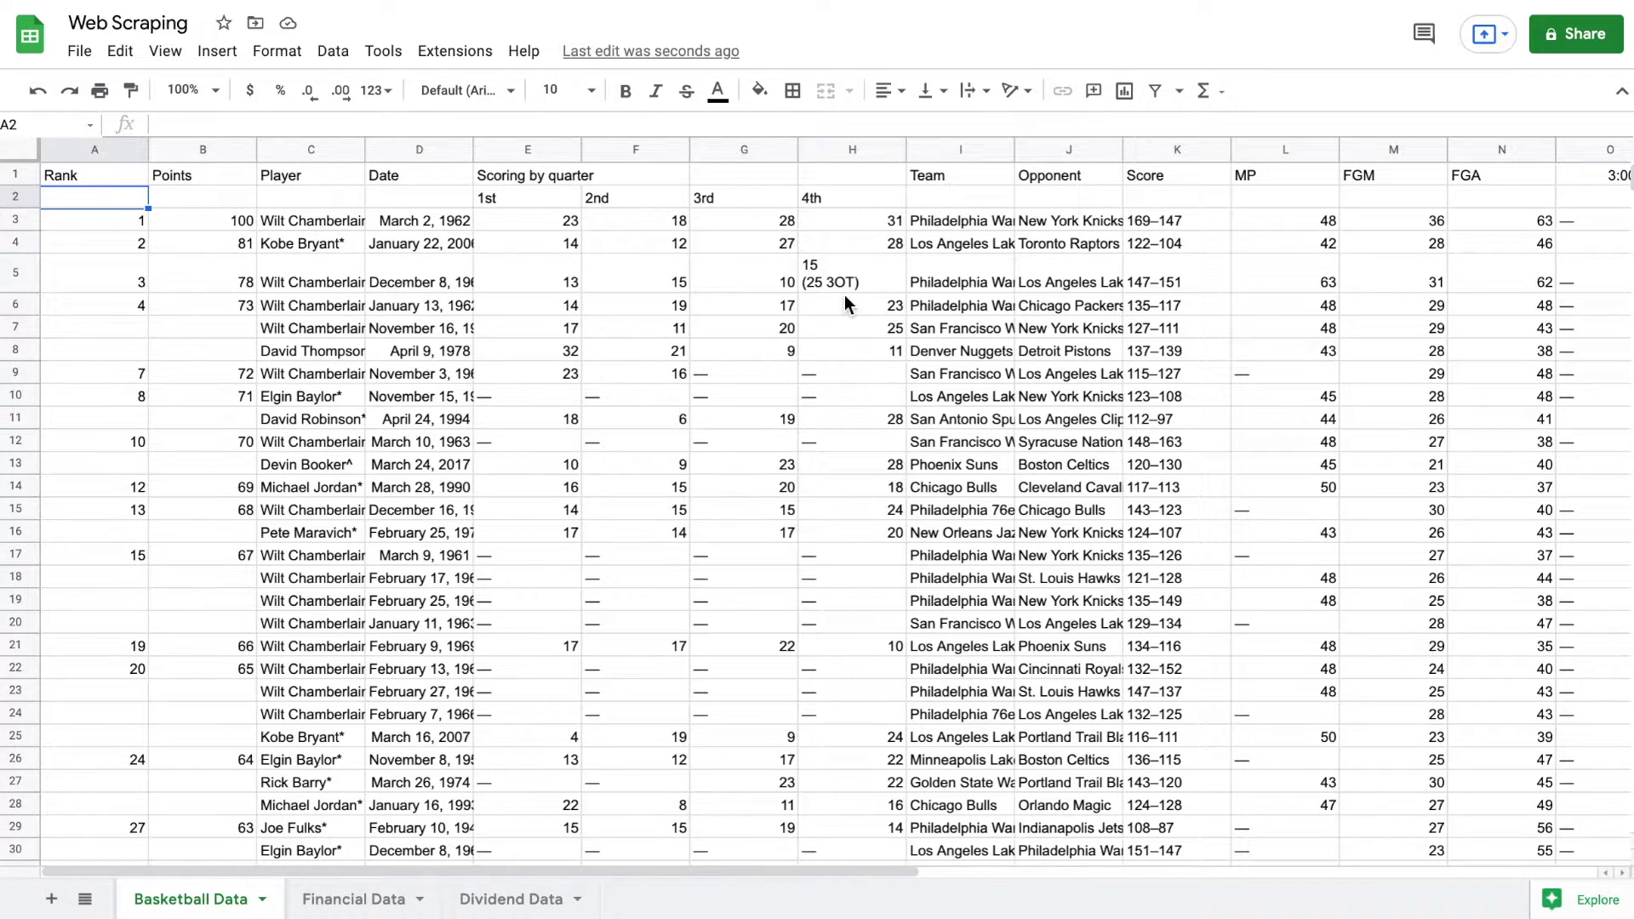
- Enter the ticker AAPL in cell A1 of the Financial Data sheet
{"action": "left_click", "coordinate": [371, 900]}
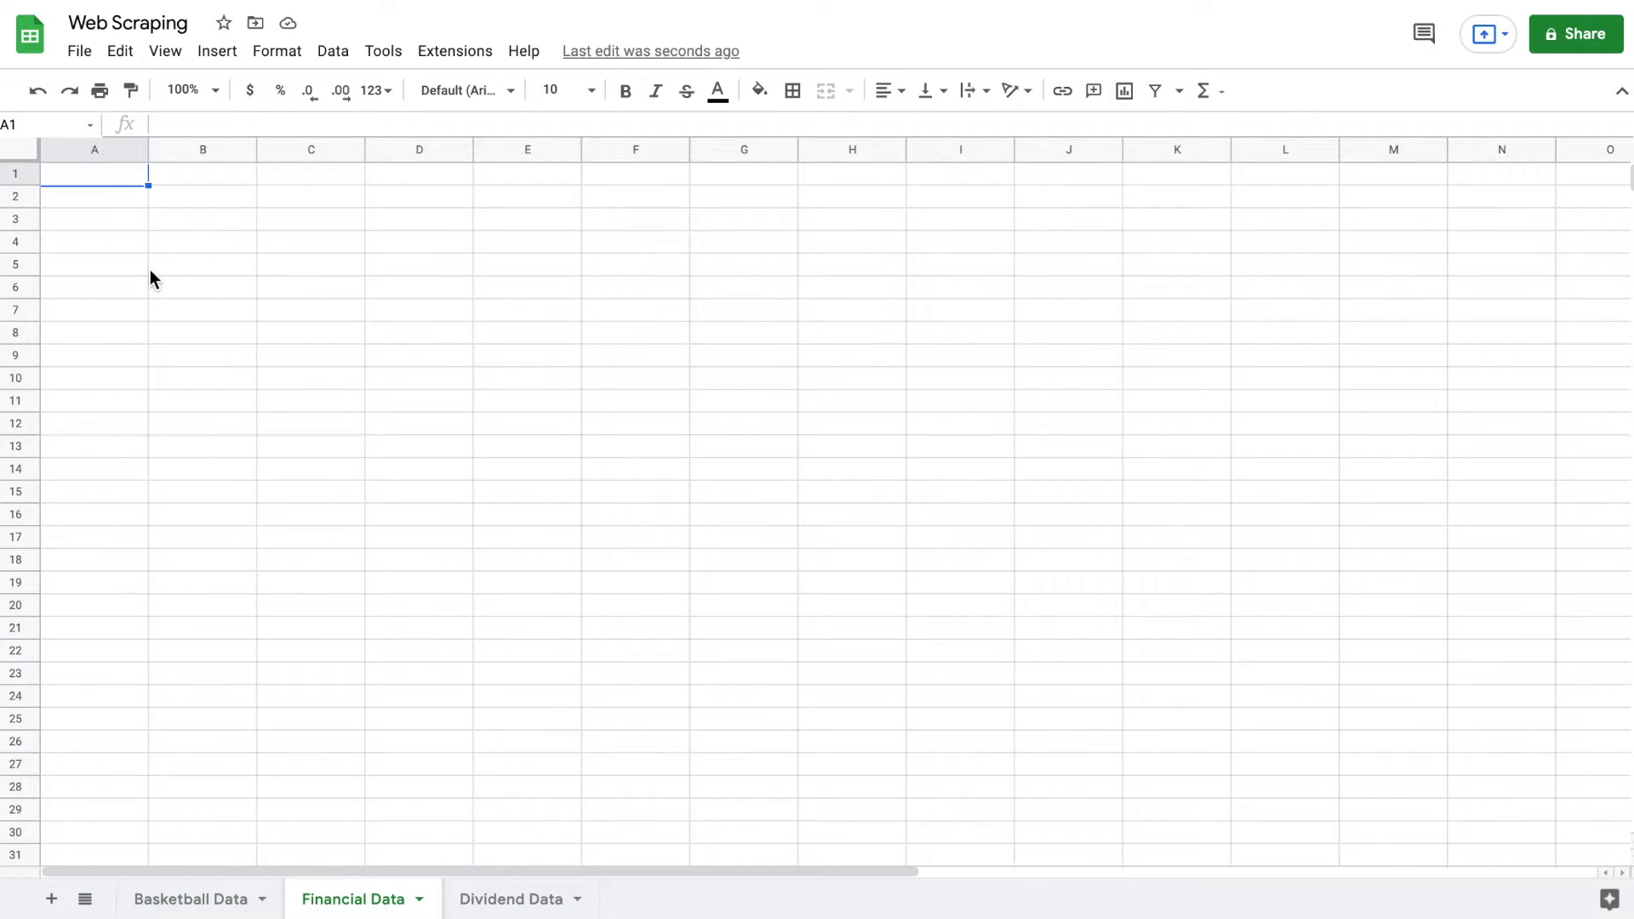
{"action": "type", "text": "AAP"}
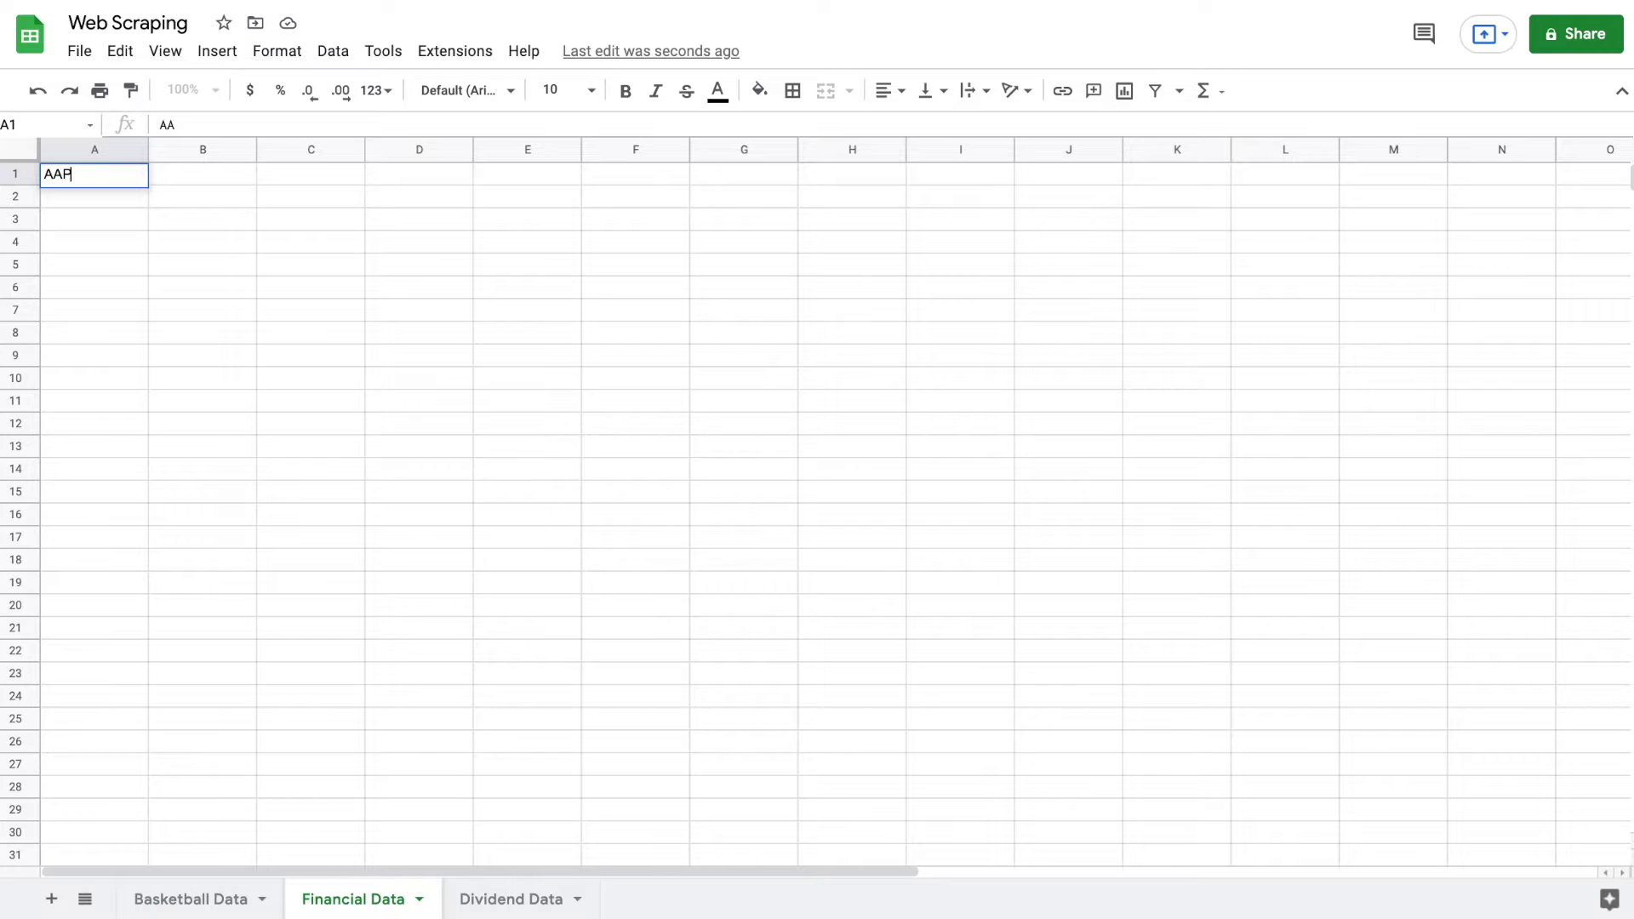
{"action": "type", "text": "L"}
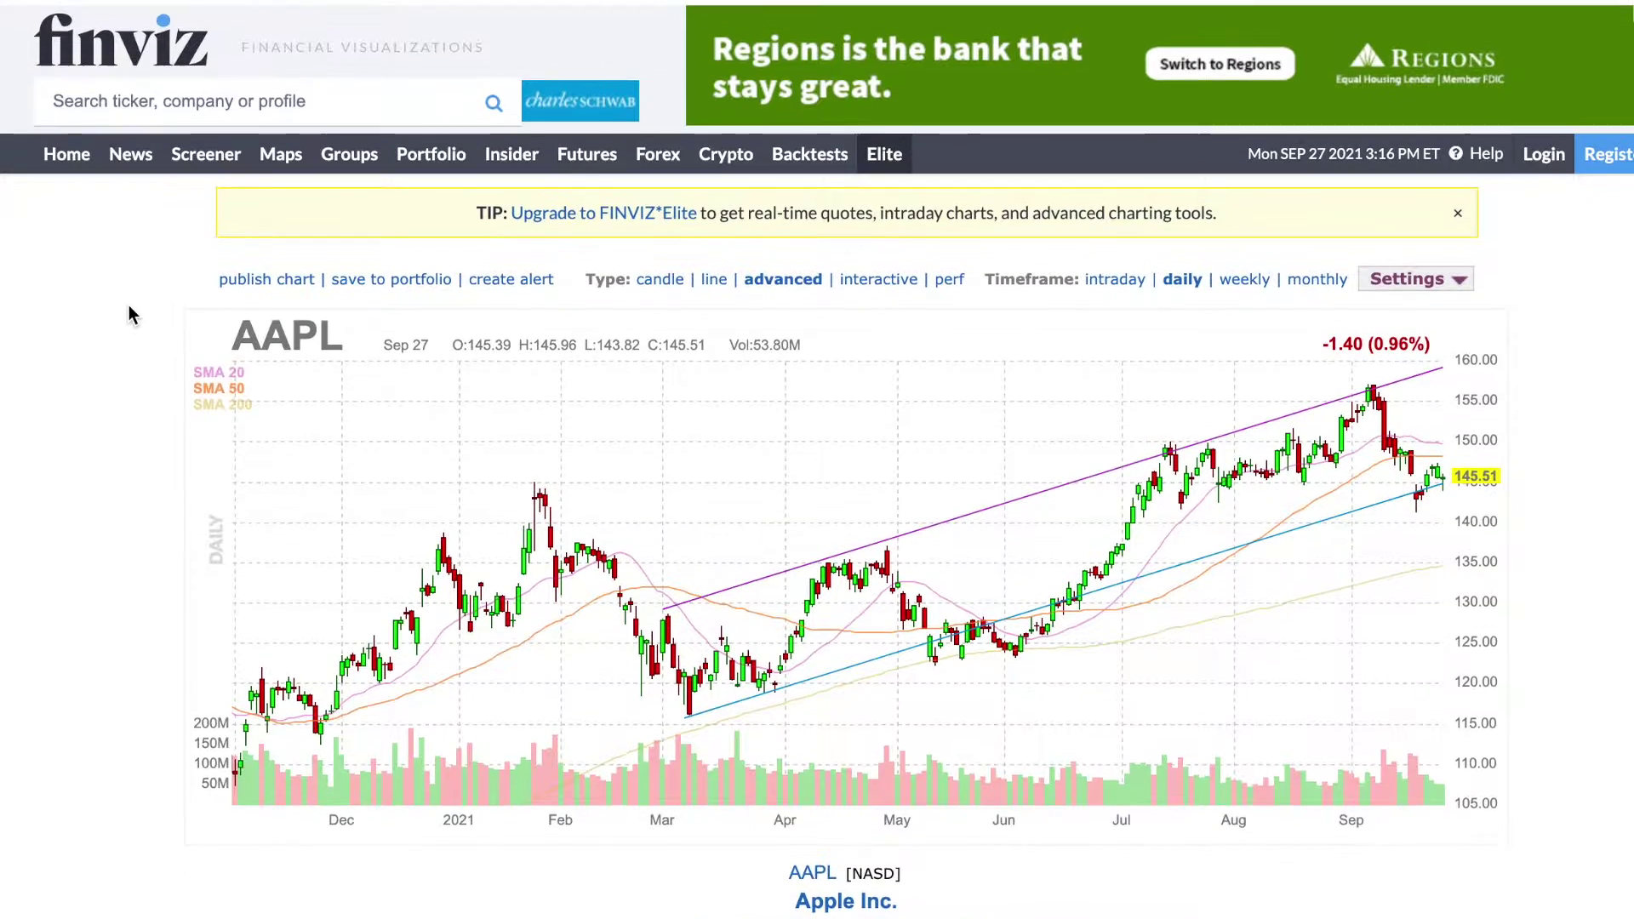
- On the Finviz AAPL page, find the financial data table below the chart and open the developer console
{"action": "scroll", "coordinate": [129, 305], "scroll_direction": "down", "scroll_amount": 1}
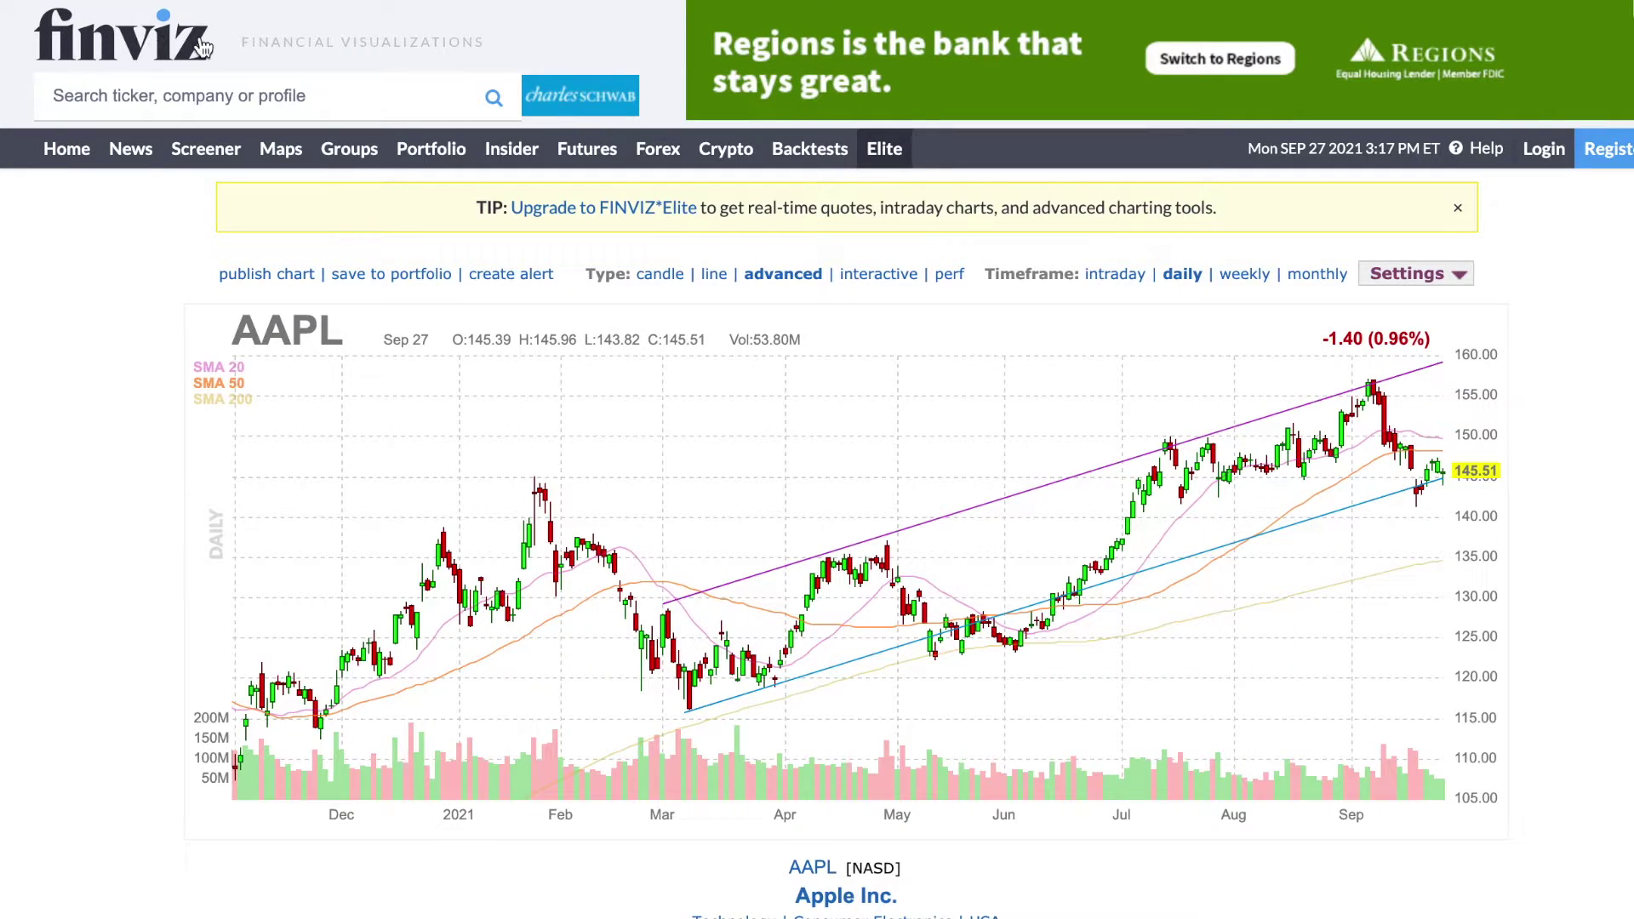
{"action": "scroll", "coordinate": [99, 564], "scroll_direction": "down", "scroll_amount": 4}
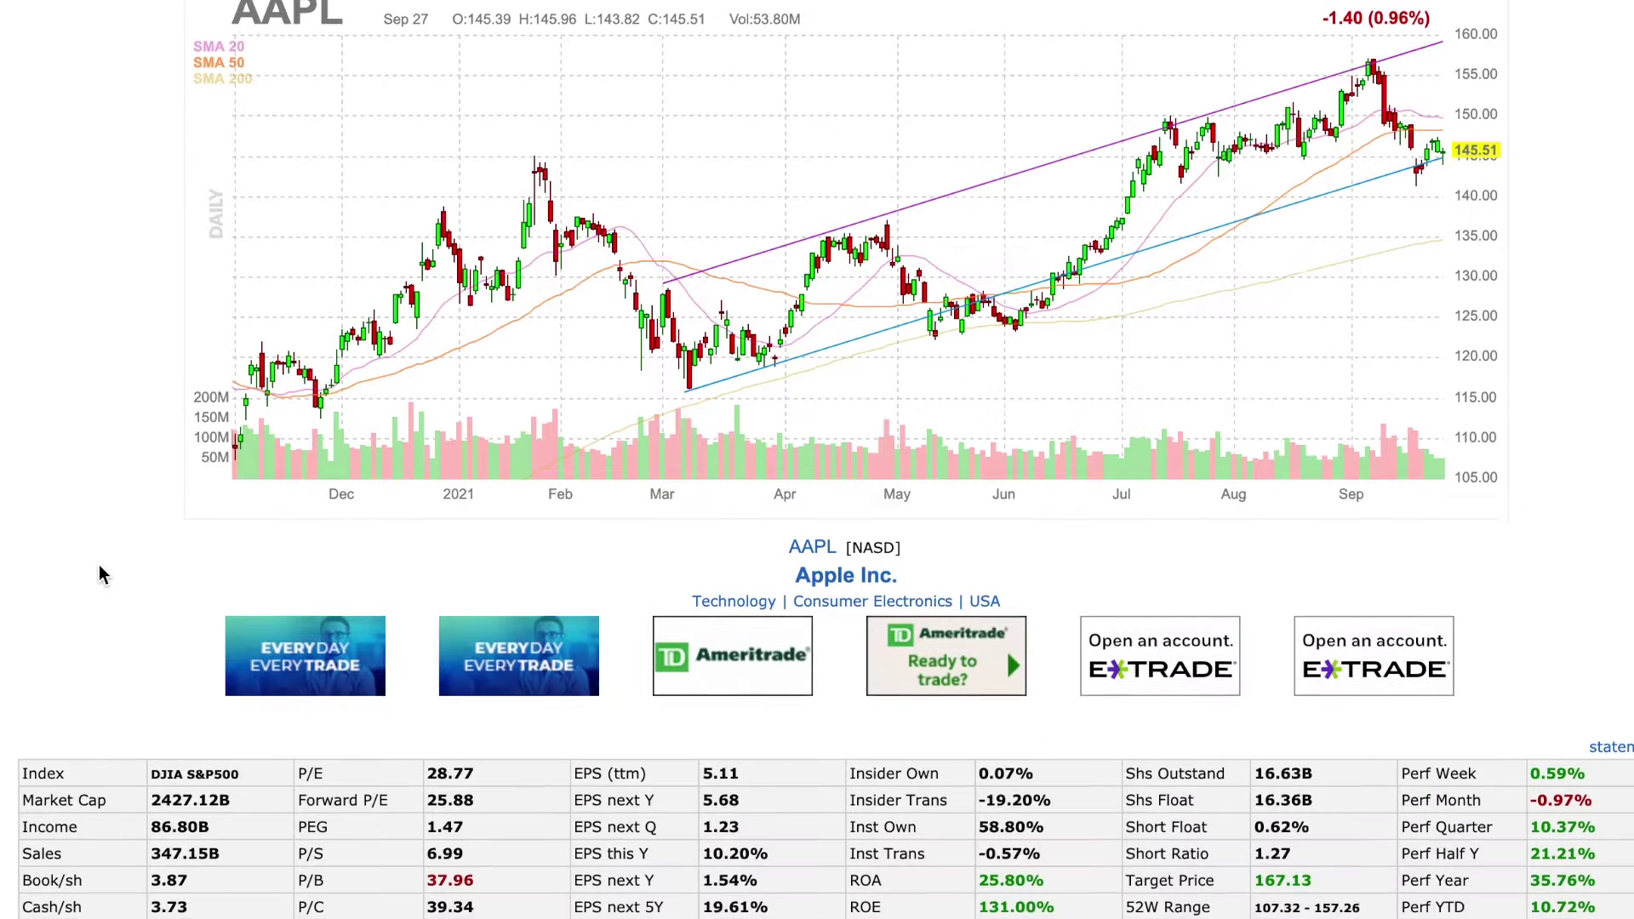
{"action": "scroll", "coordinate": [98, 575], "scroll_direction": "down", "scroll_amount": 4}
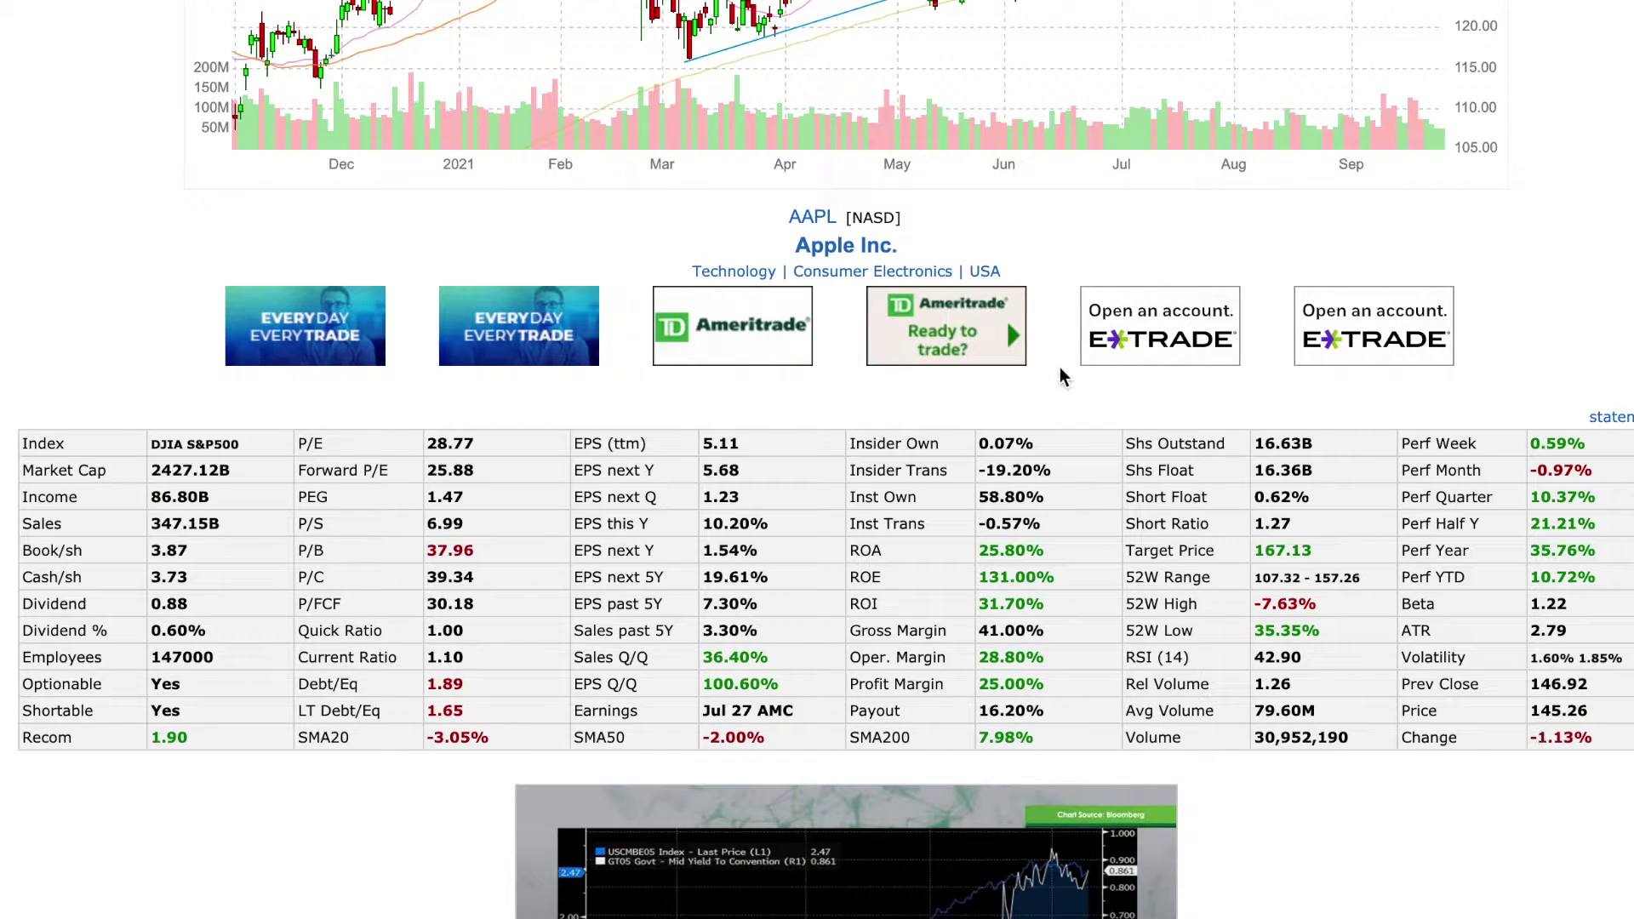
{"action": "right_click", "coordinate": [130, 261]}
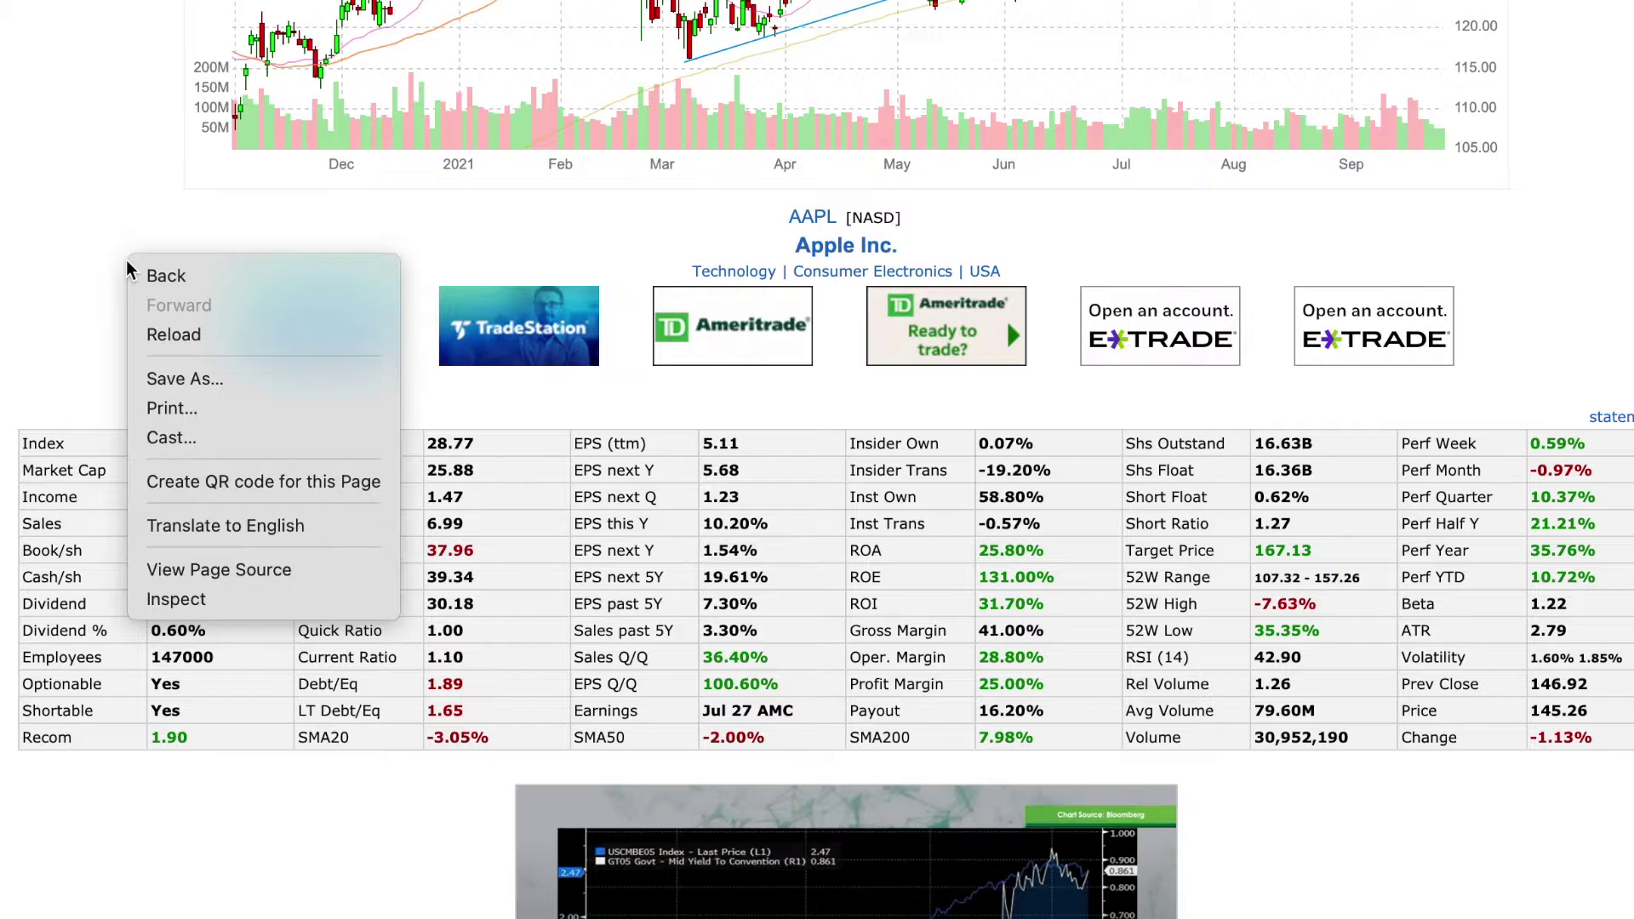
{"action": "key", "text": "Escape"}
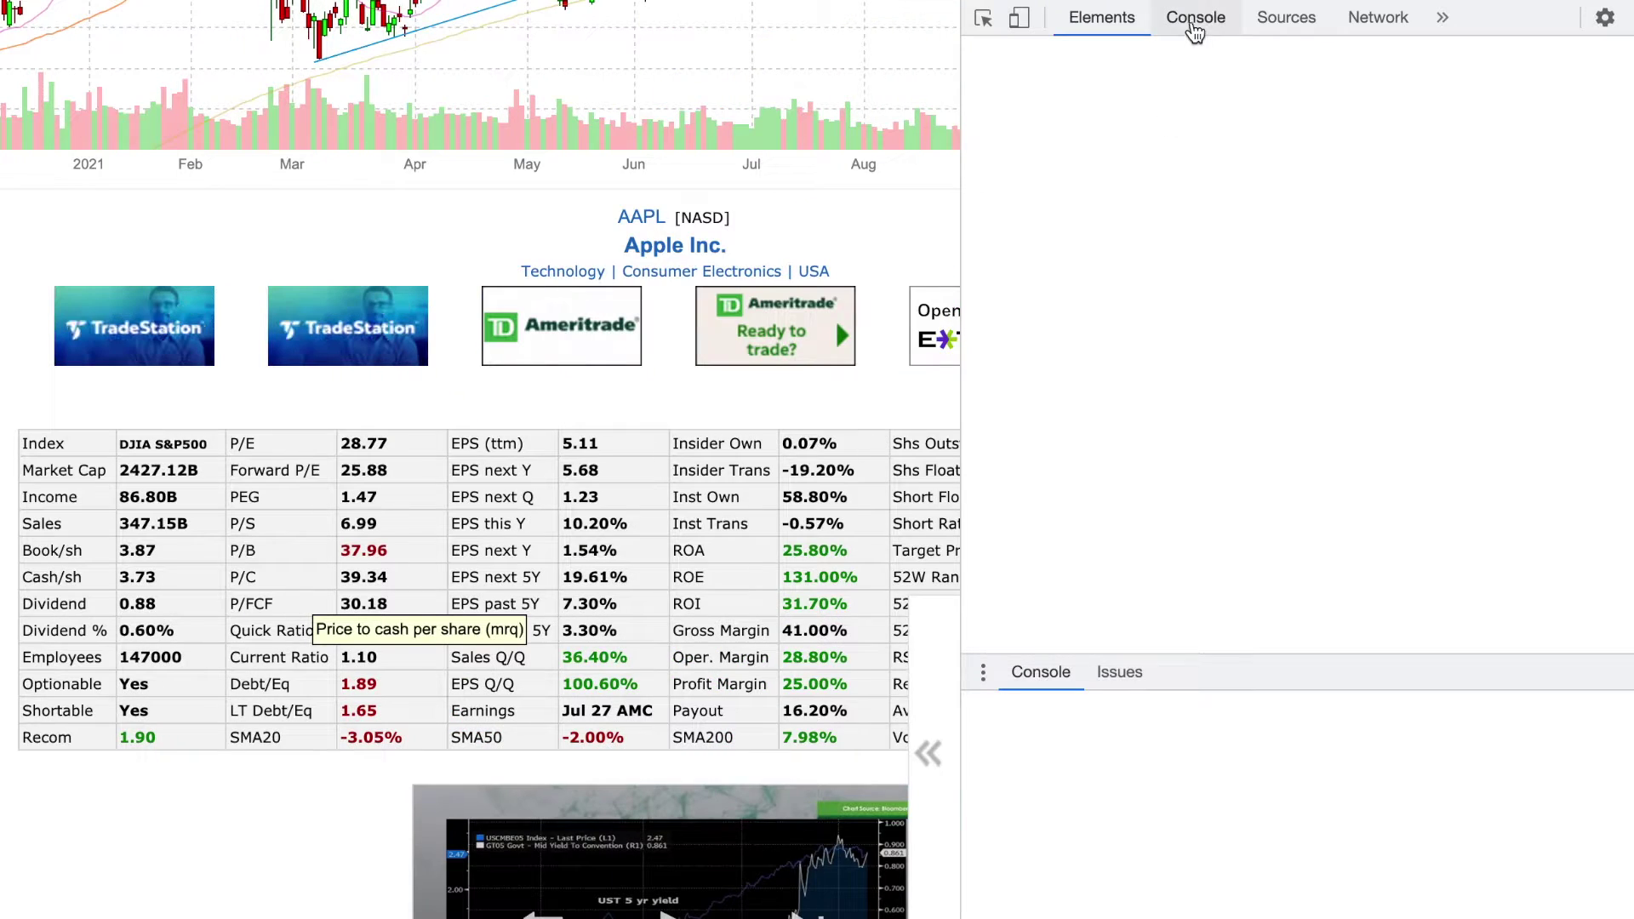
{"action": "left_click", "coordinate": [1196, 26]}
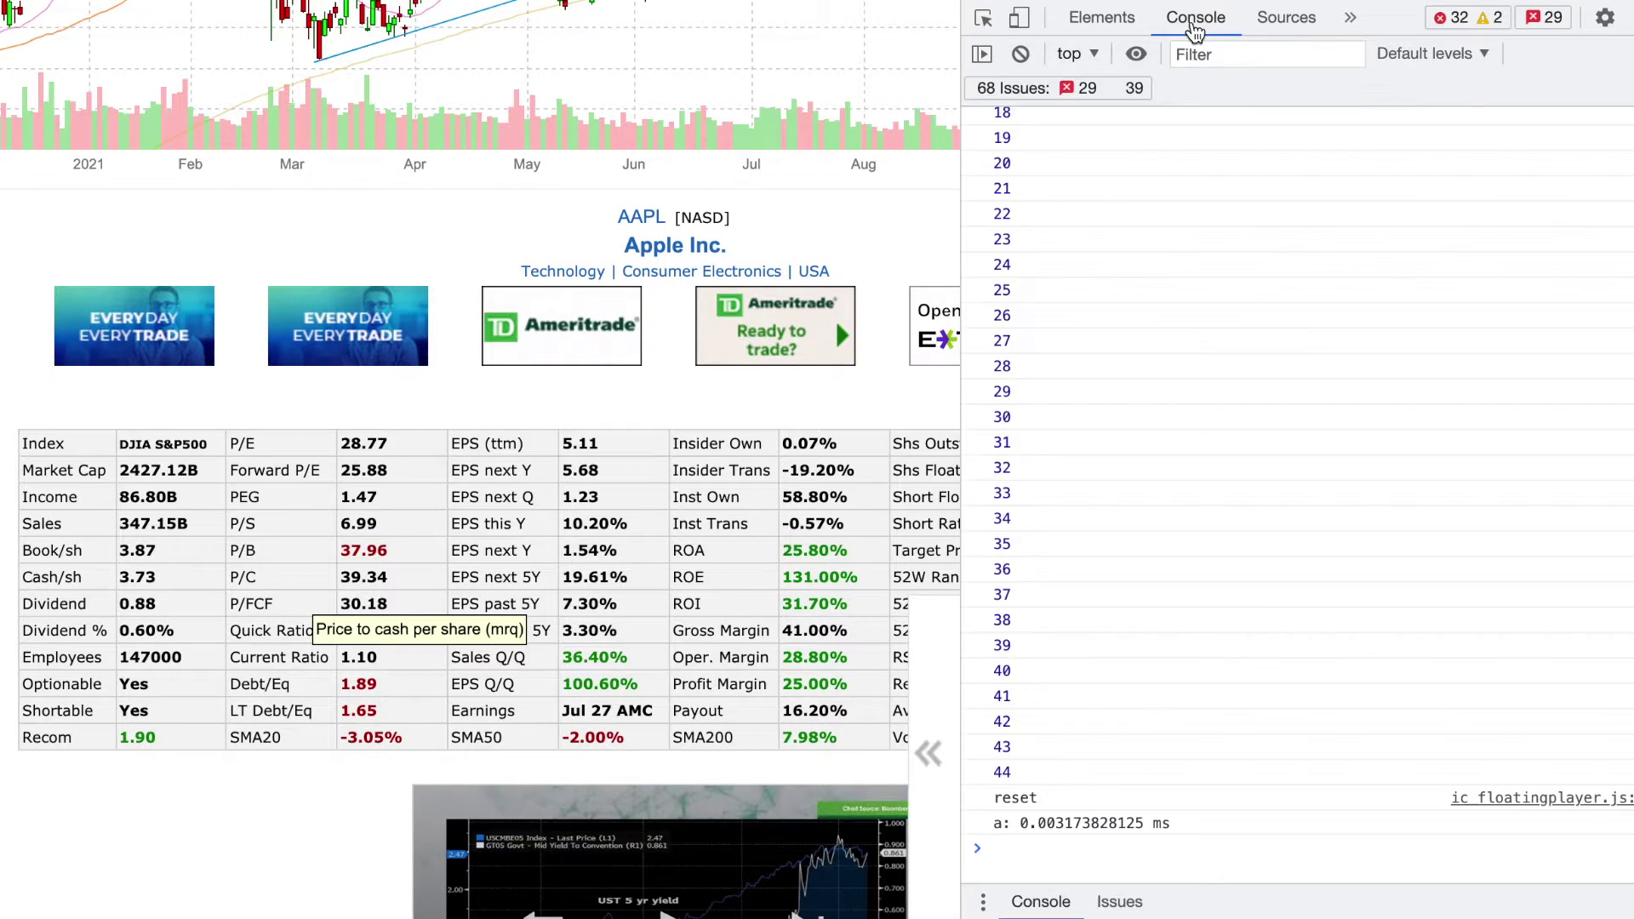
- Run the script that logs every 'table' element with an index starting at 1, and look through the logged tables
{"action": "left_click", "coordinate": [1023, 846]}
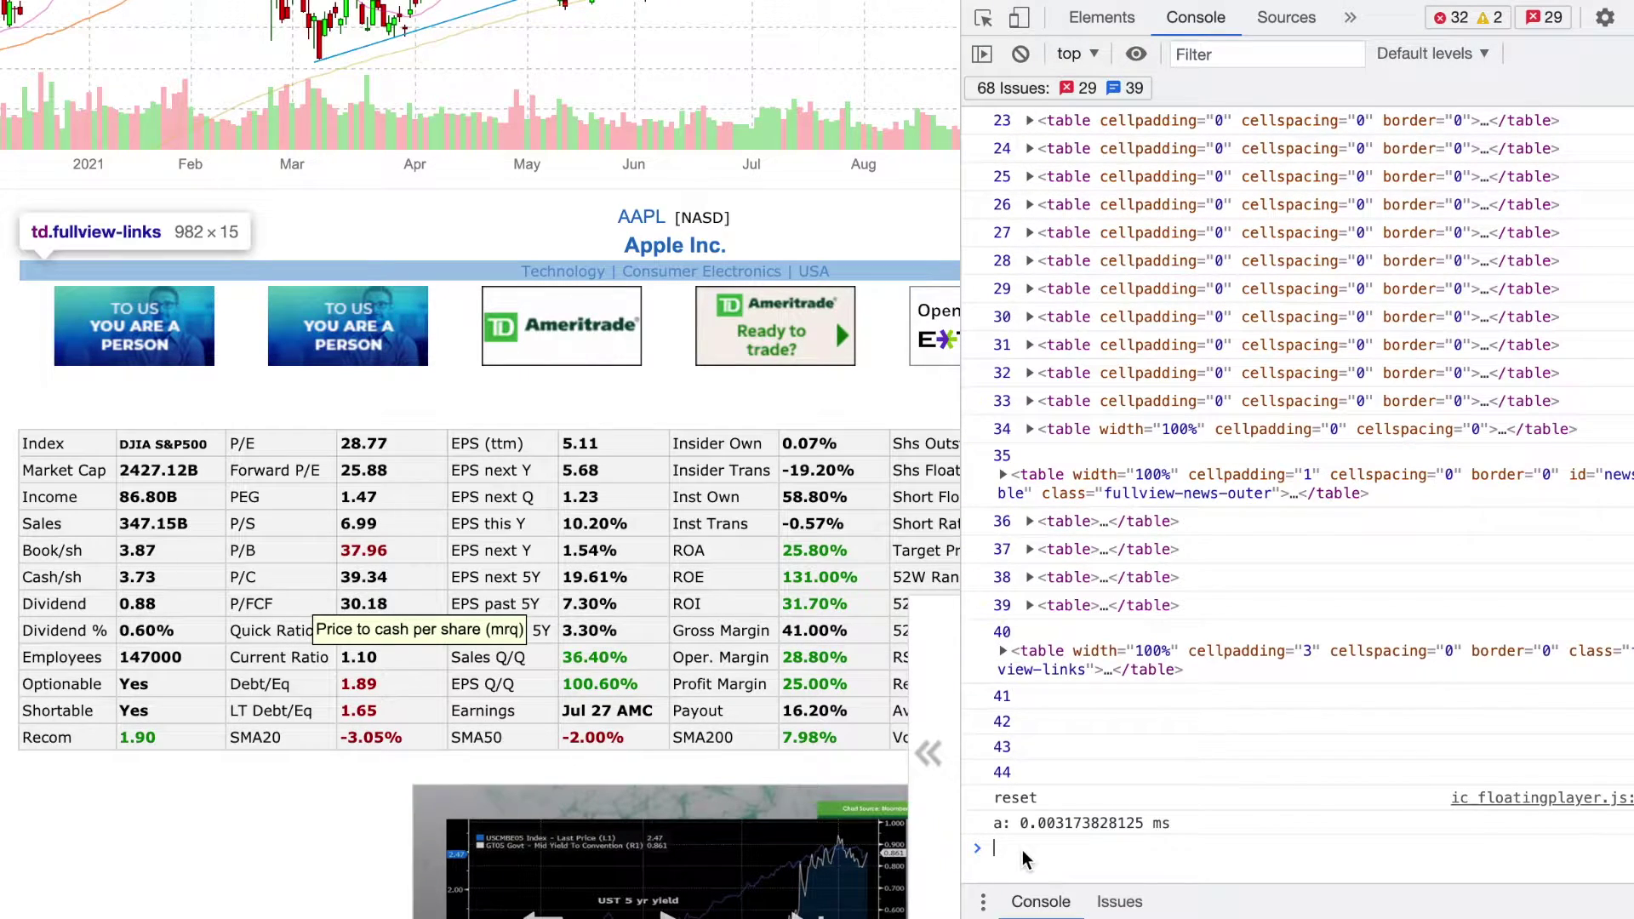
{"action": "left_click", "coordinate": [1102, 17]}
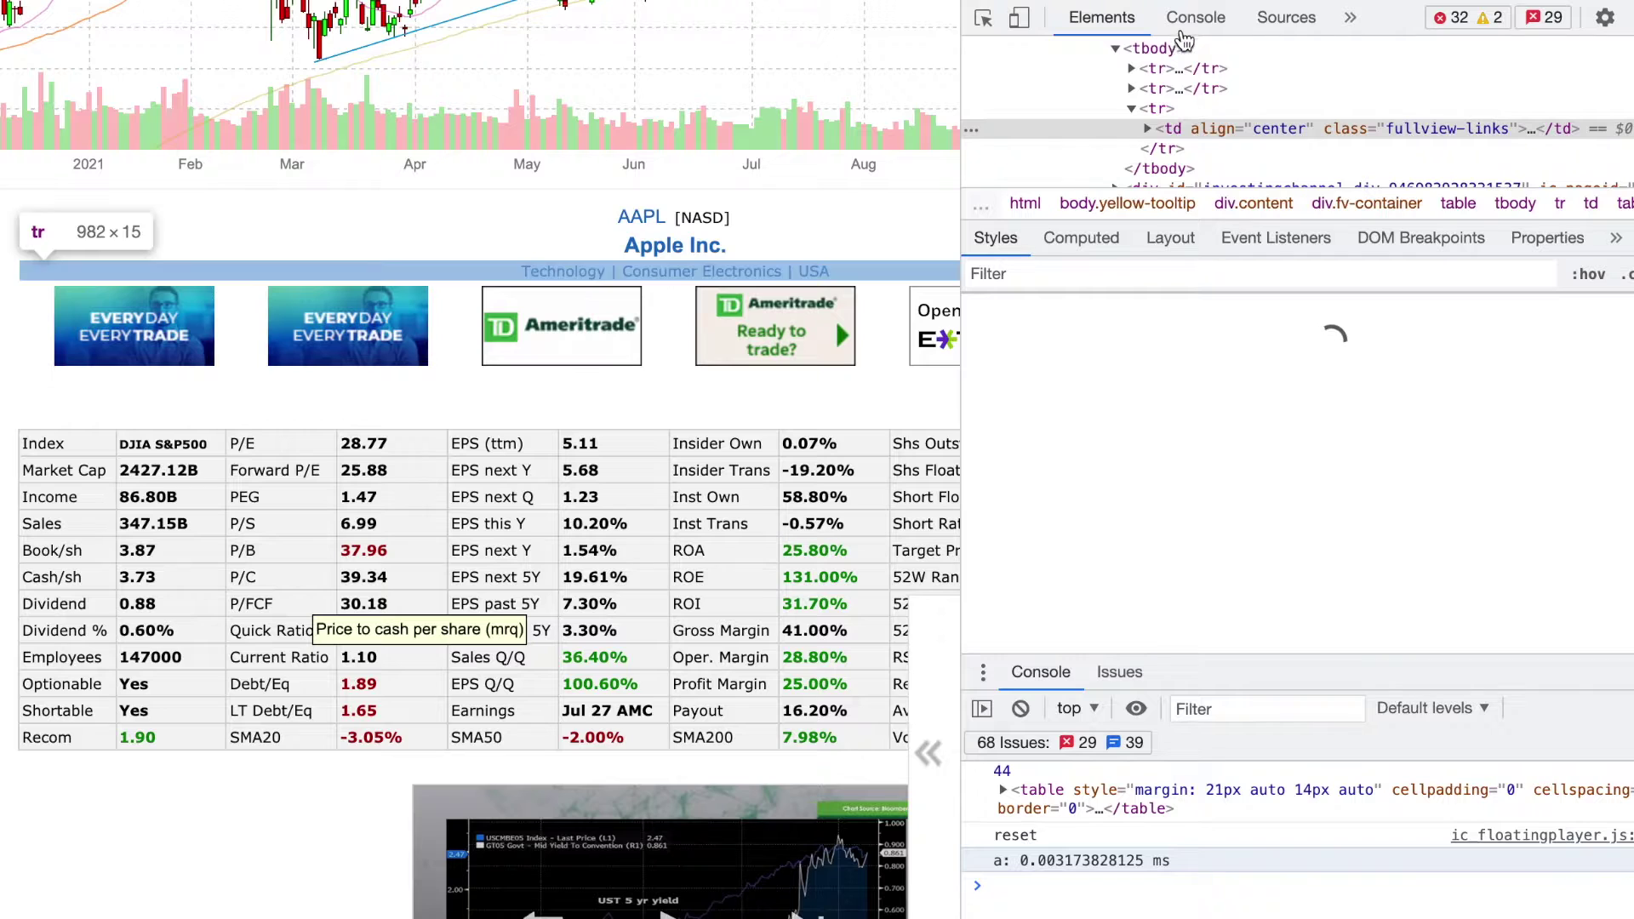
{"action": "left_click", "coordinate": [1194, 18]}
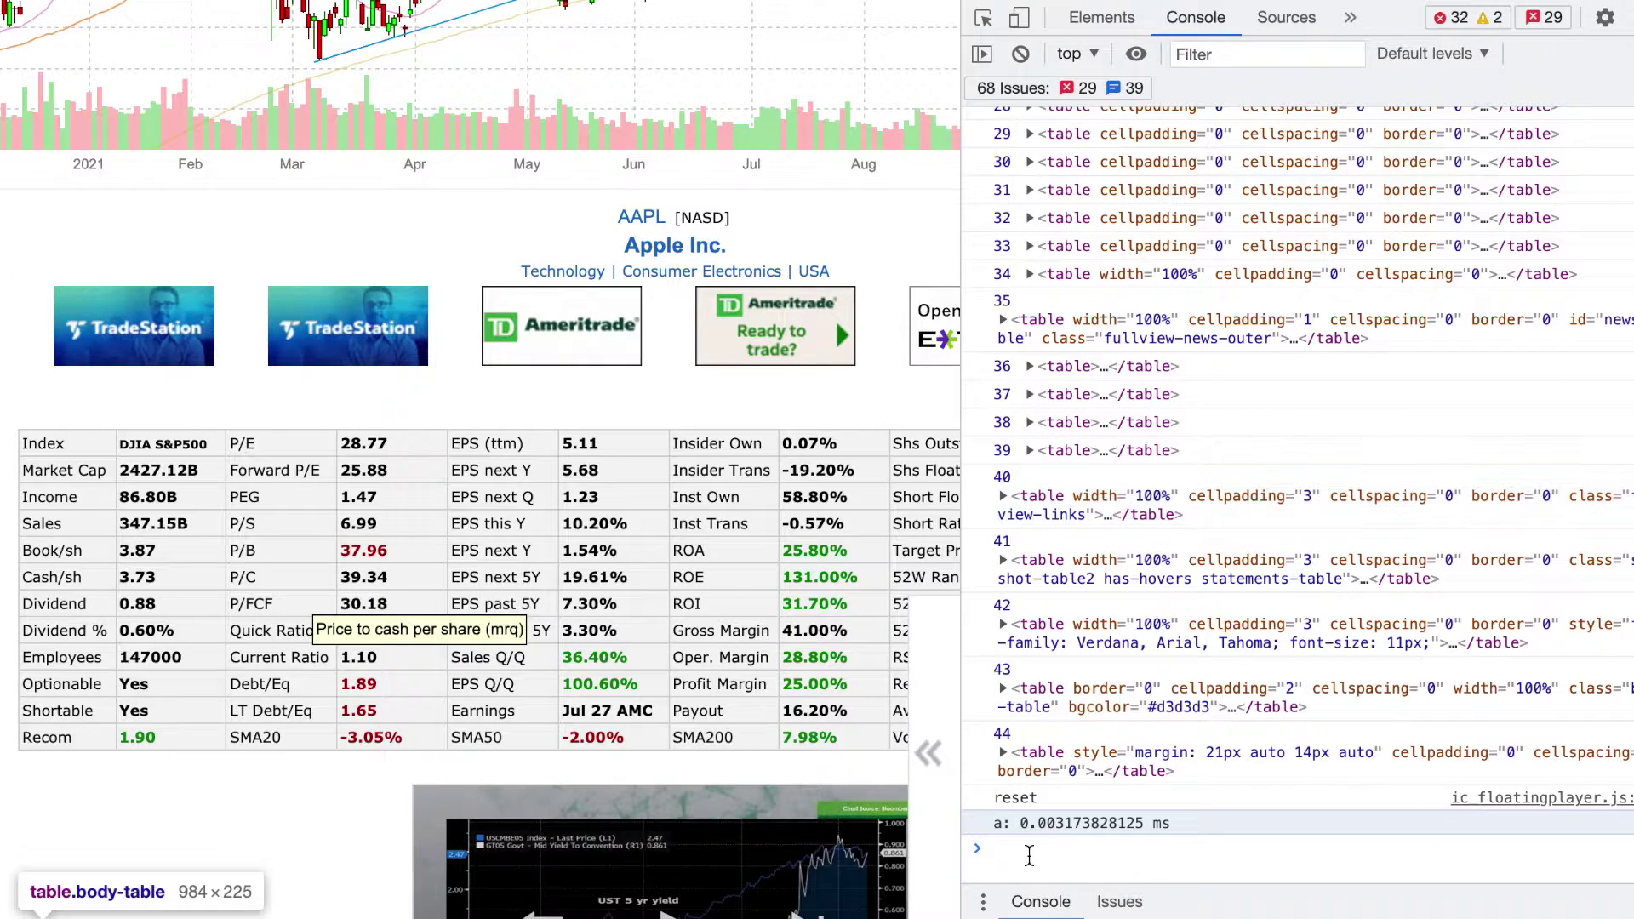
{"action": "left_click", "coordinate": [1028, 855]}
{"action": "key", "text": "Up"}
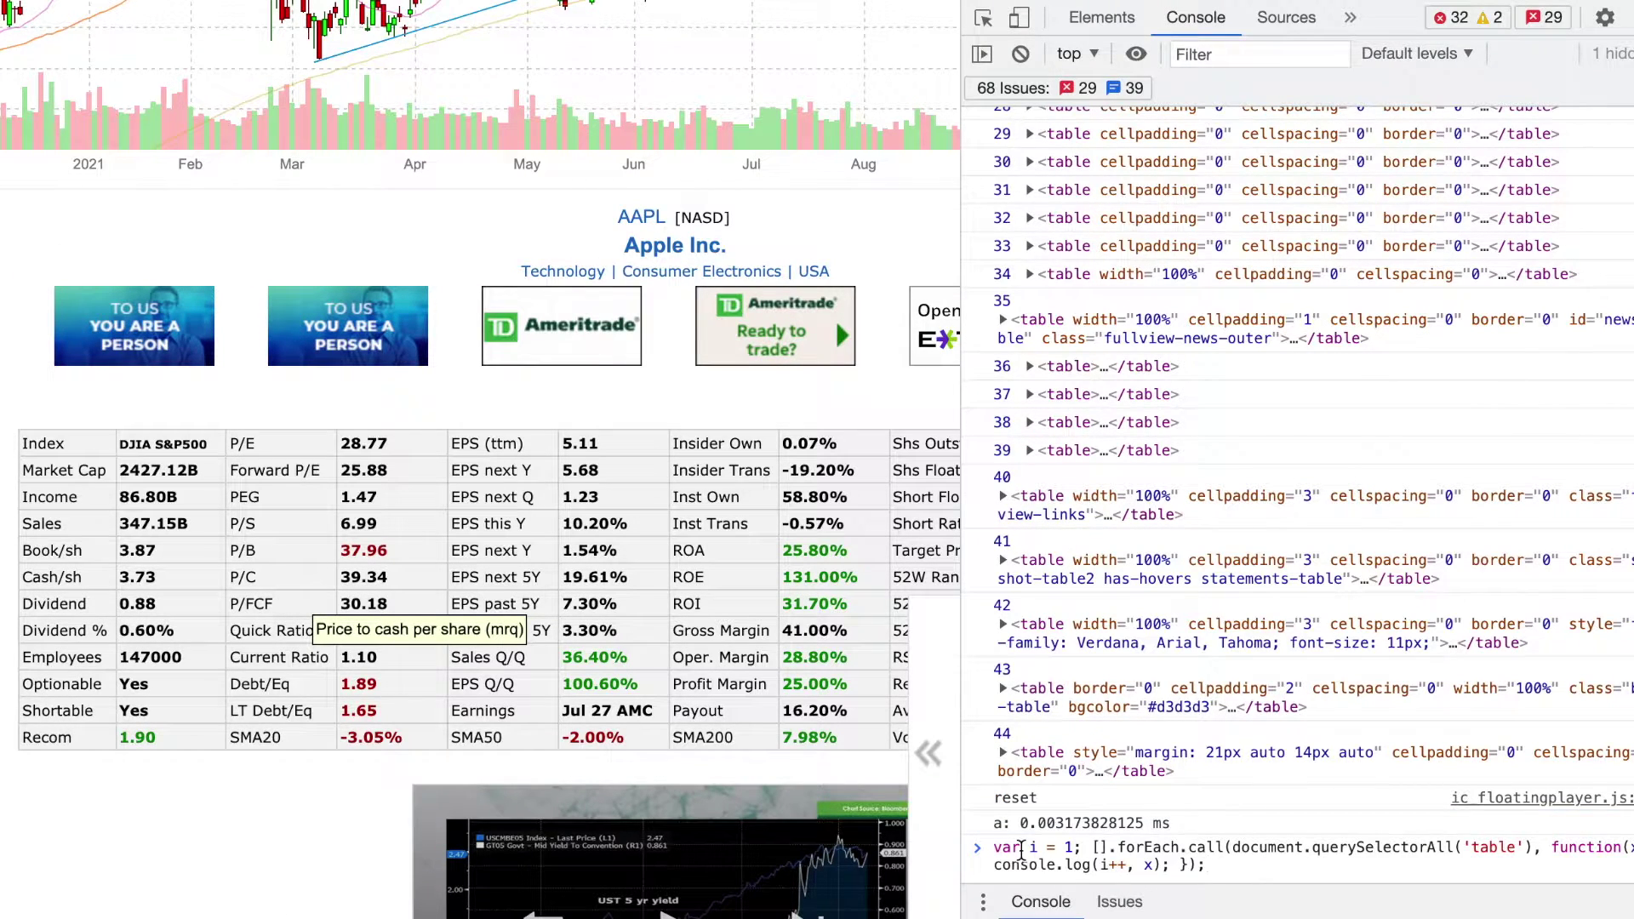
{"action": "key", "text": "Return"}
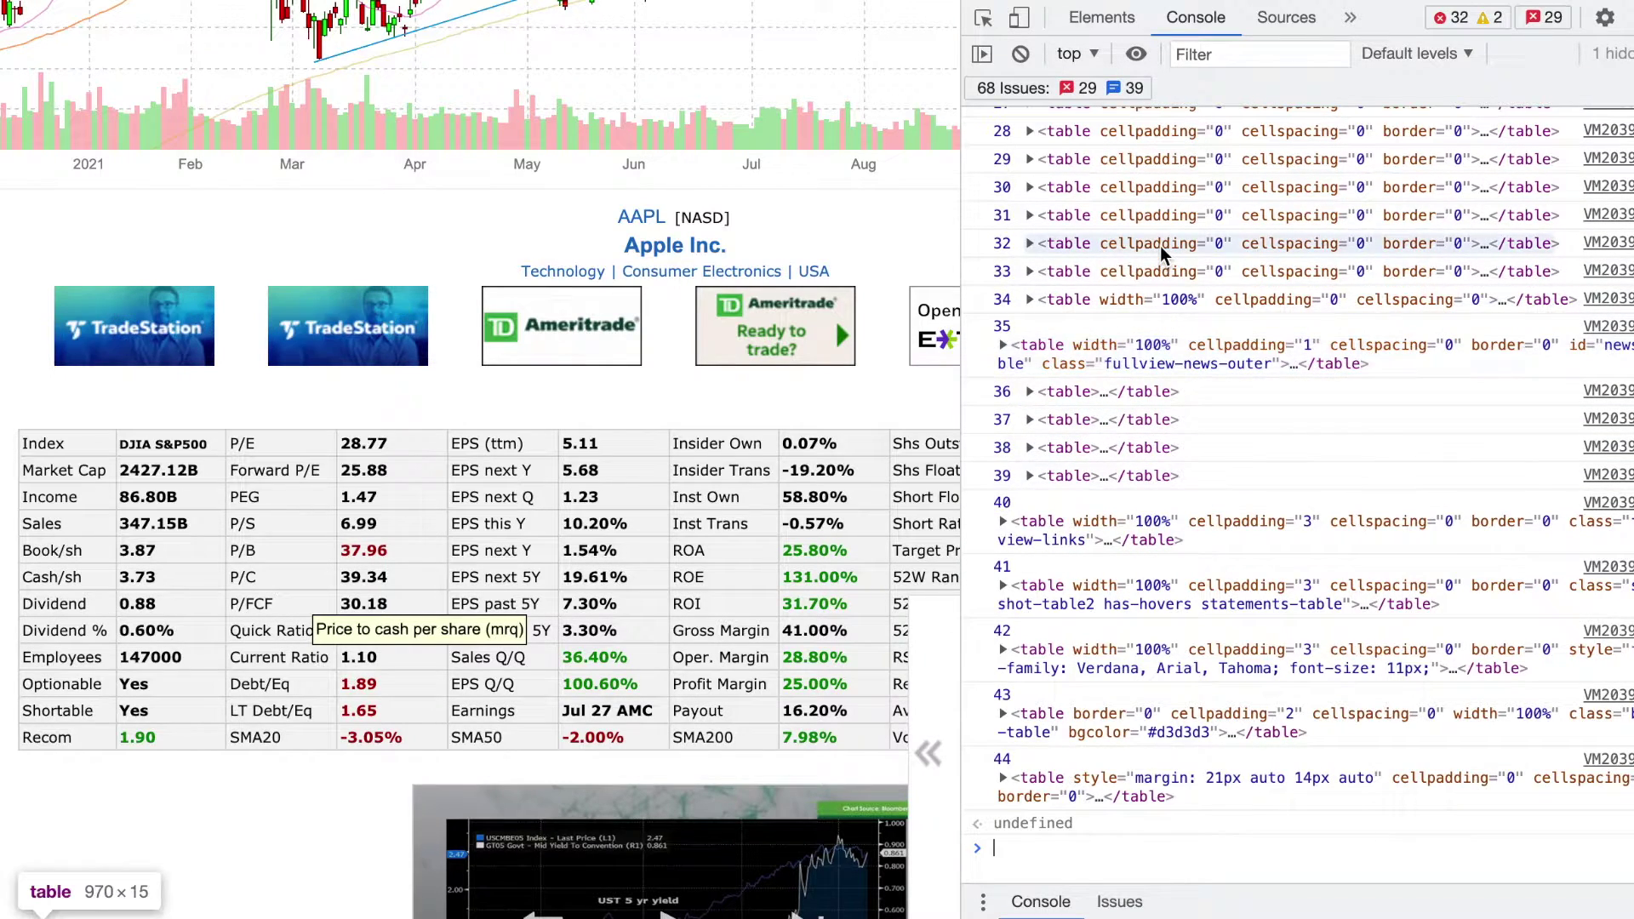
{"action": "scroll", "coordinate": [1159, 324], "scroll_direction": "up", "scroll_amount": 6}
{"action": "scroll", "coordinate": [1159, 328], "scroll_direction": "down", "scroll_amount": 5}
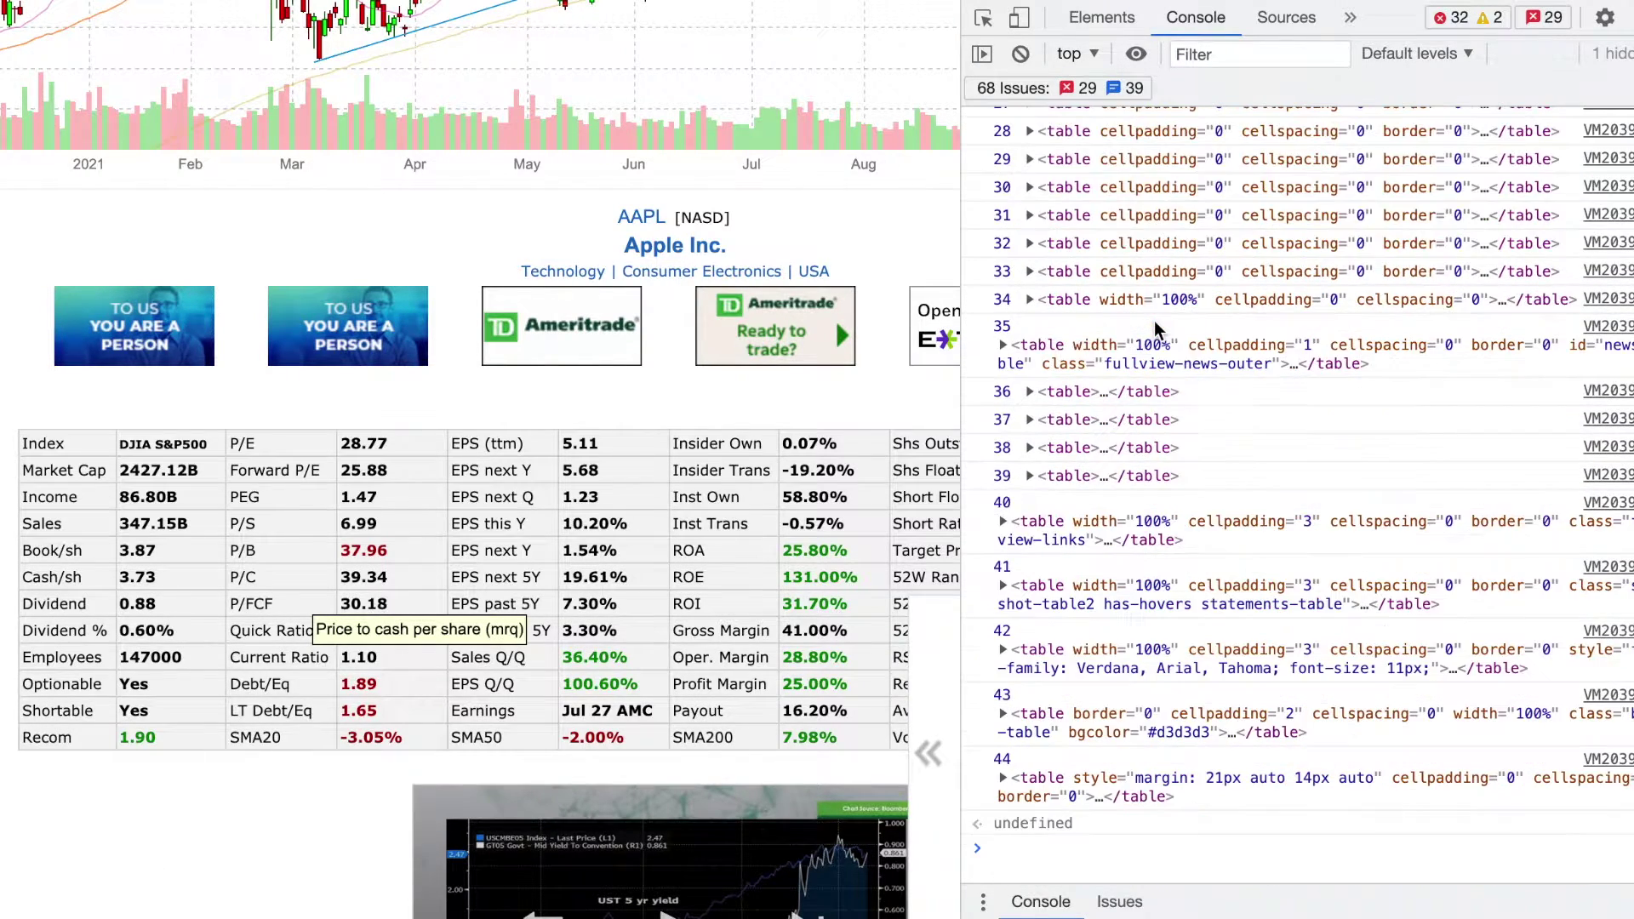
{"action": "scroll", "coordinate": [1152, 394], "scroll_direction": "up", "scroll_amount": 10}
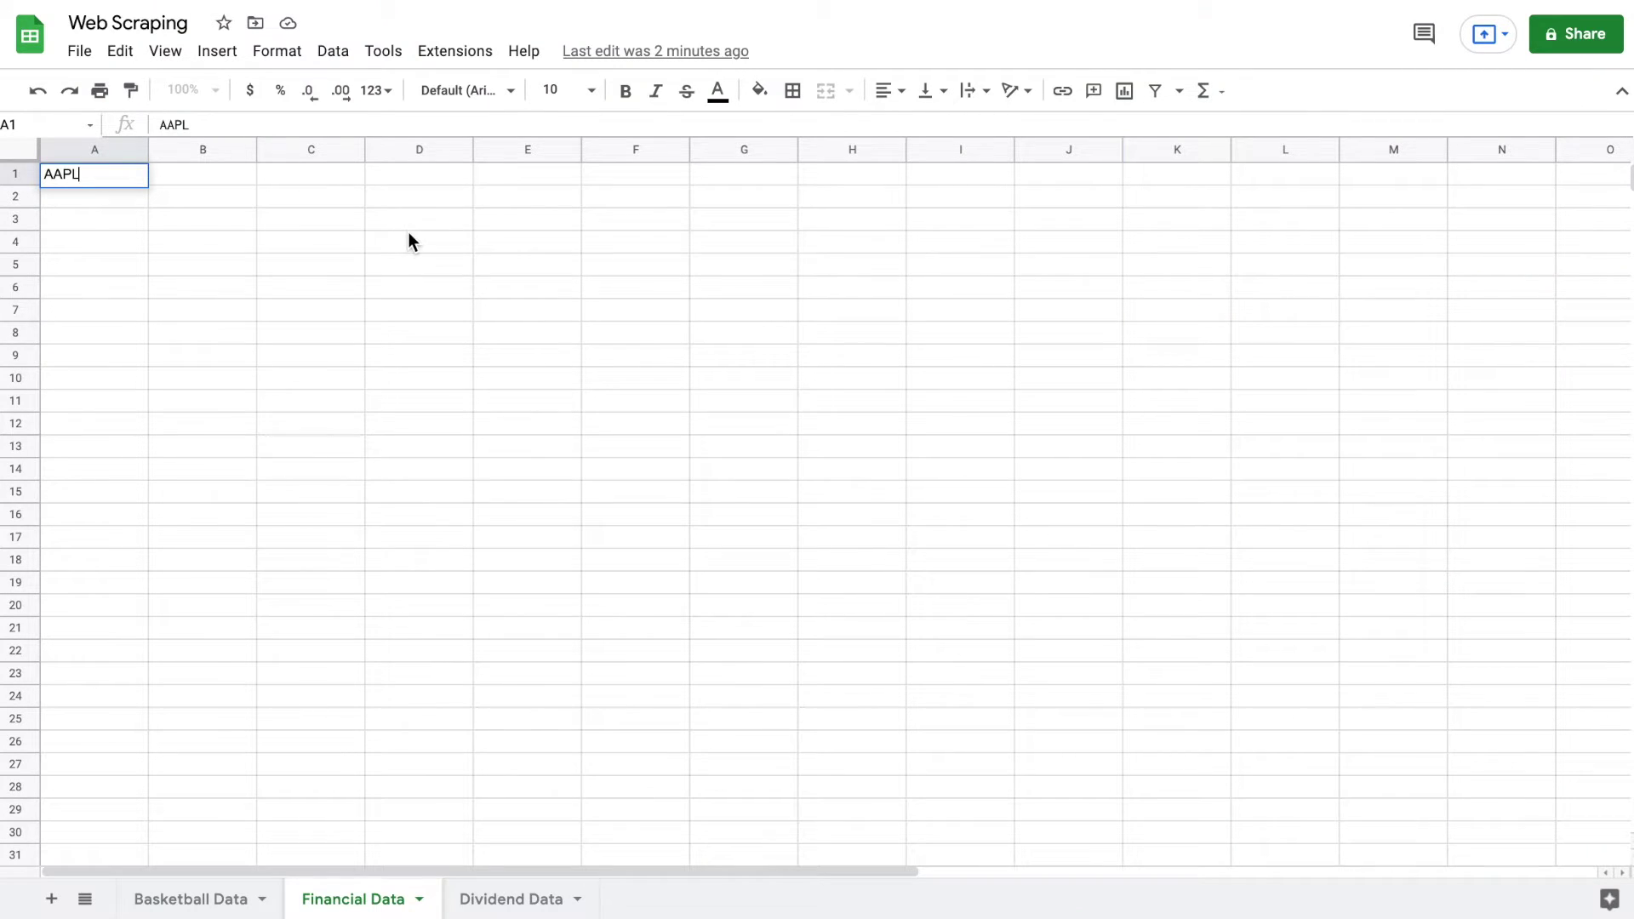
{"action": "left_click", "coordinate": [109, 227]}
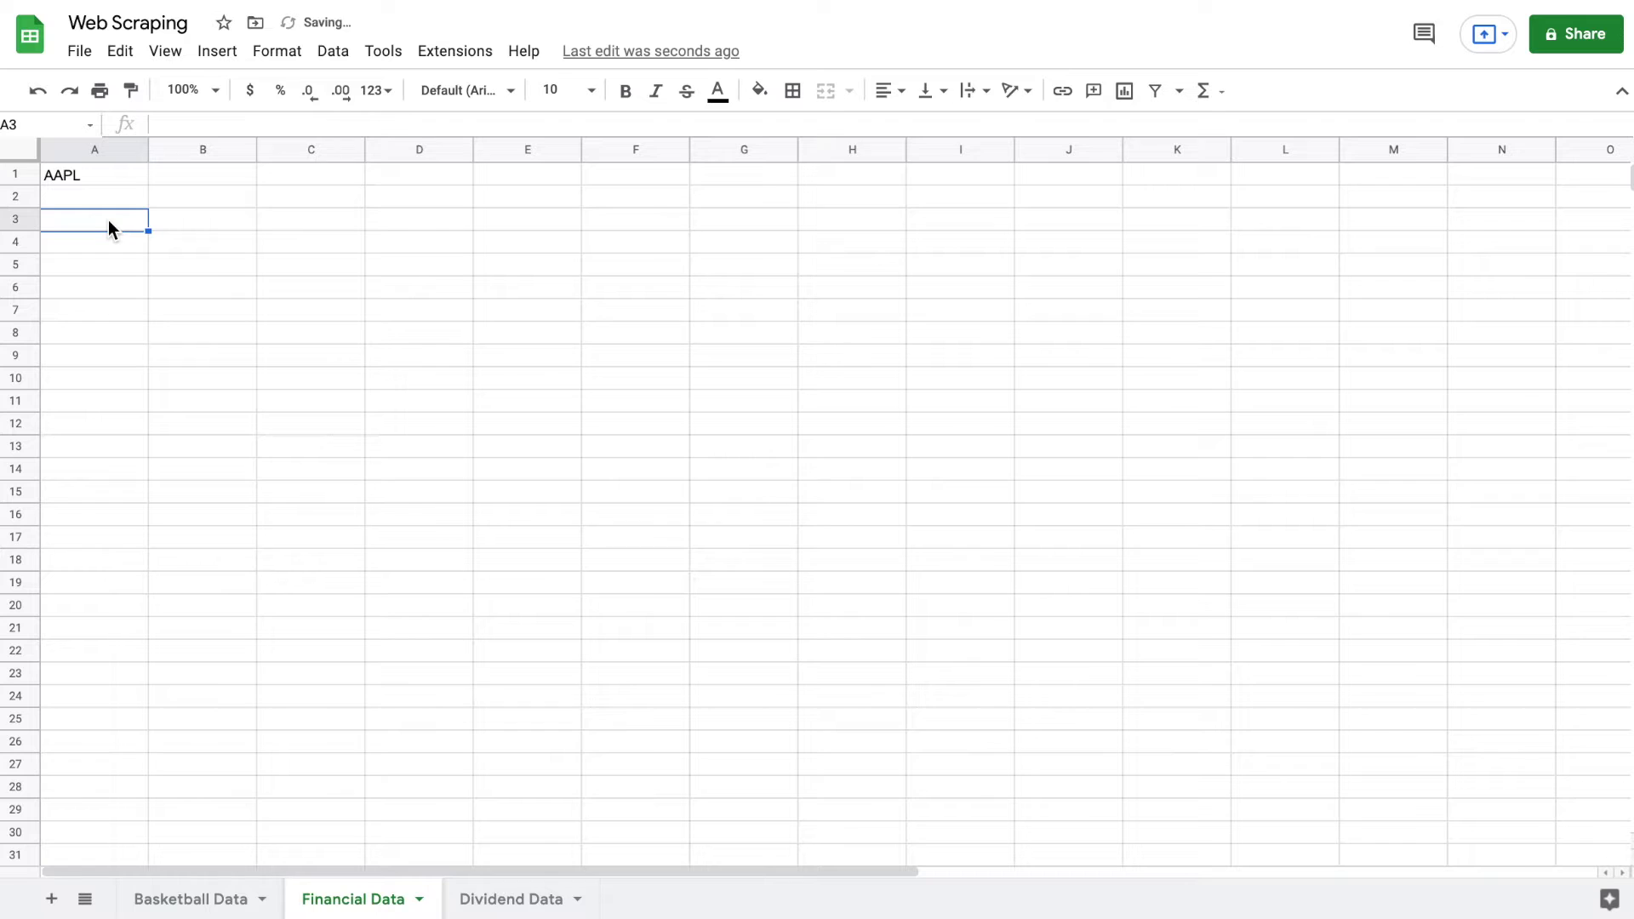
{"action": "type", "text": "=im"}
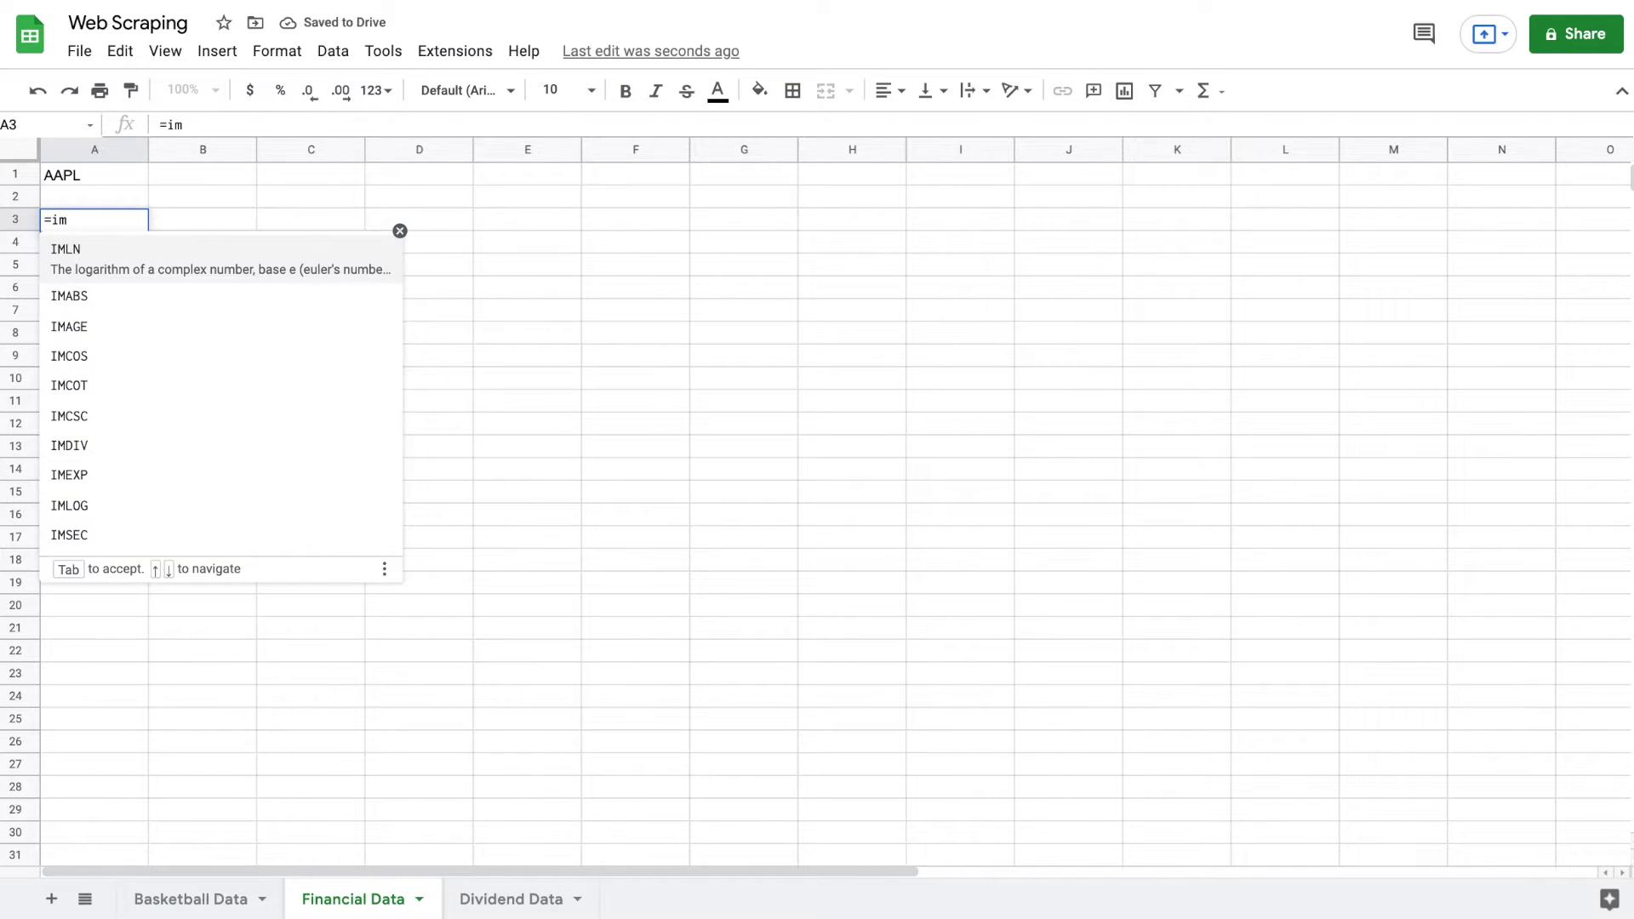
{"action": "type", "text": "porthtm"}
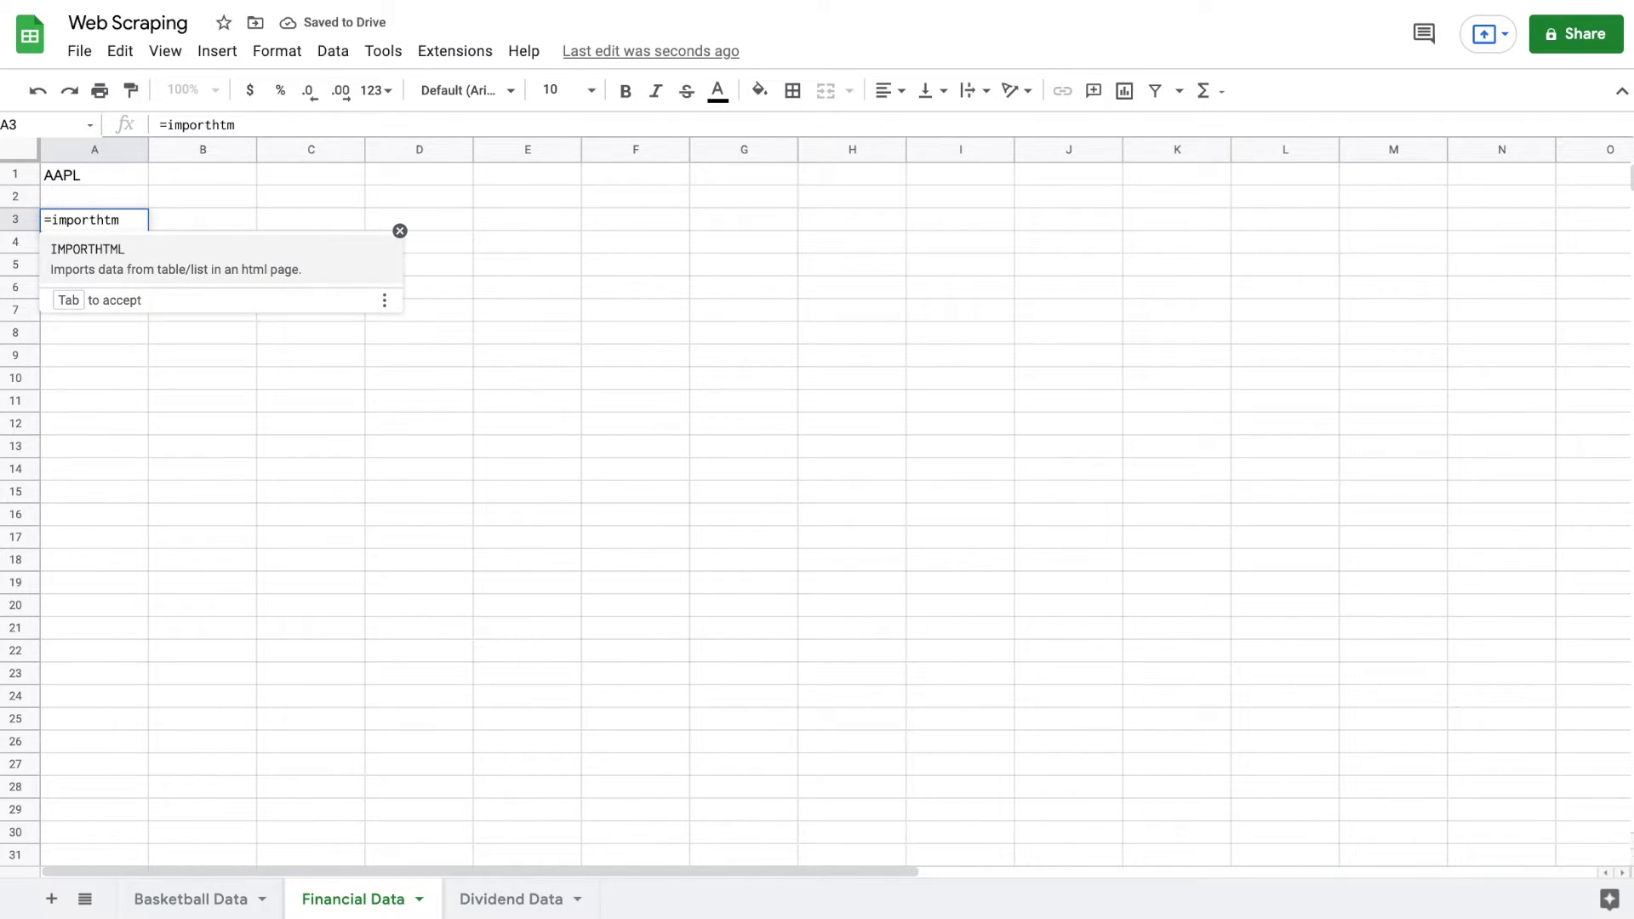
{"action": "left_click", "coordinate": [202, 250]}
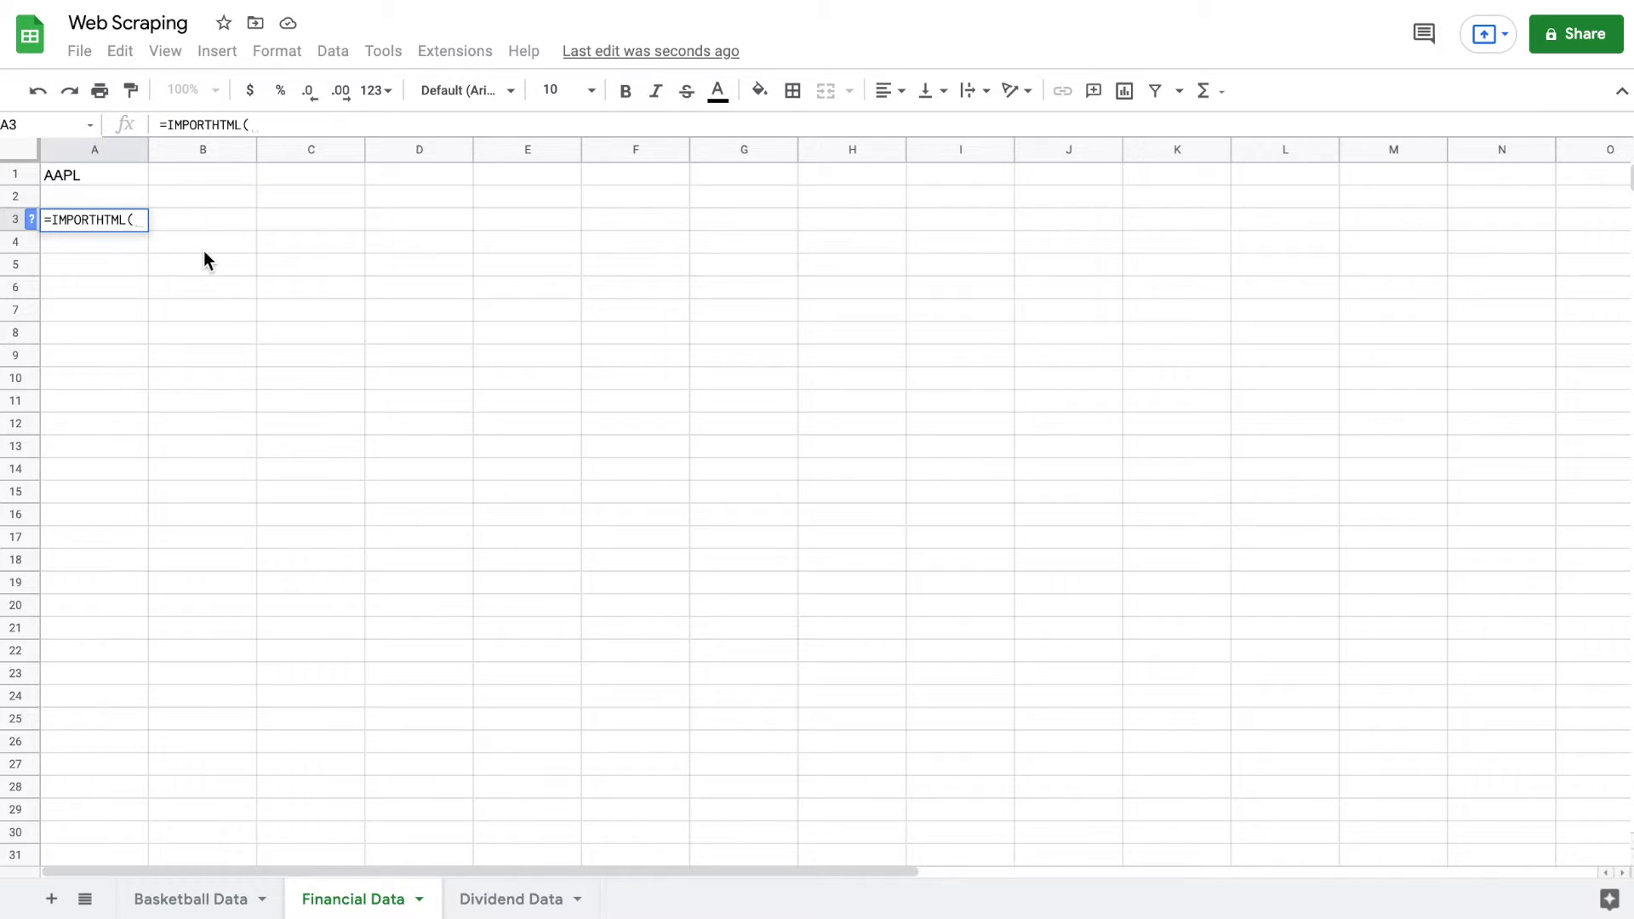
{"action": "type", "text": "\"https://finviz.com/quote.ashx?t=AAPL"}
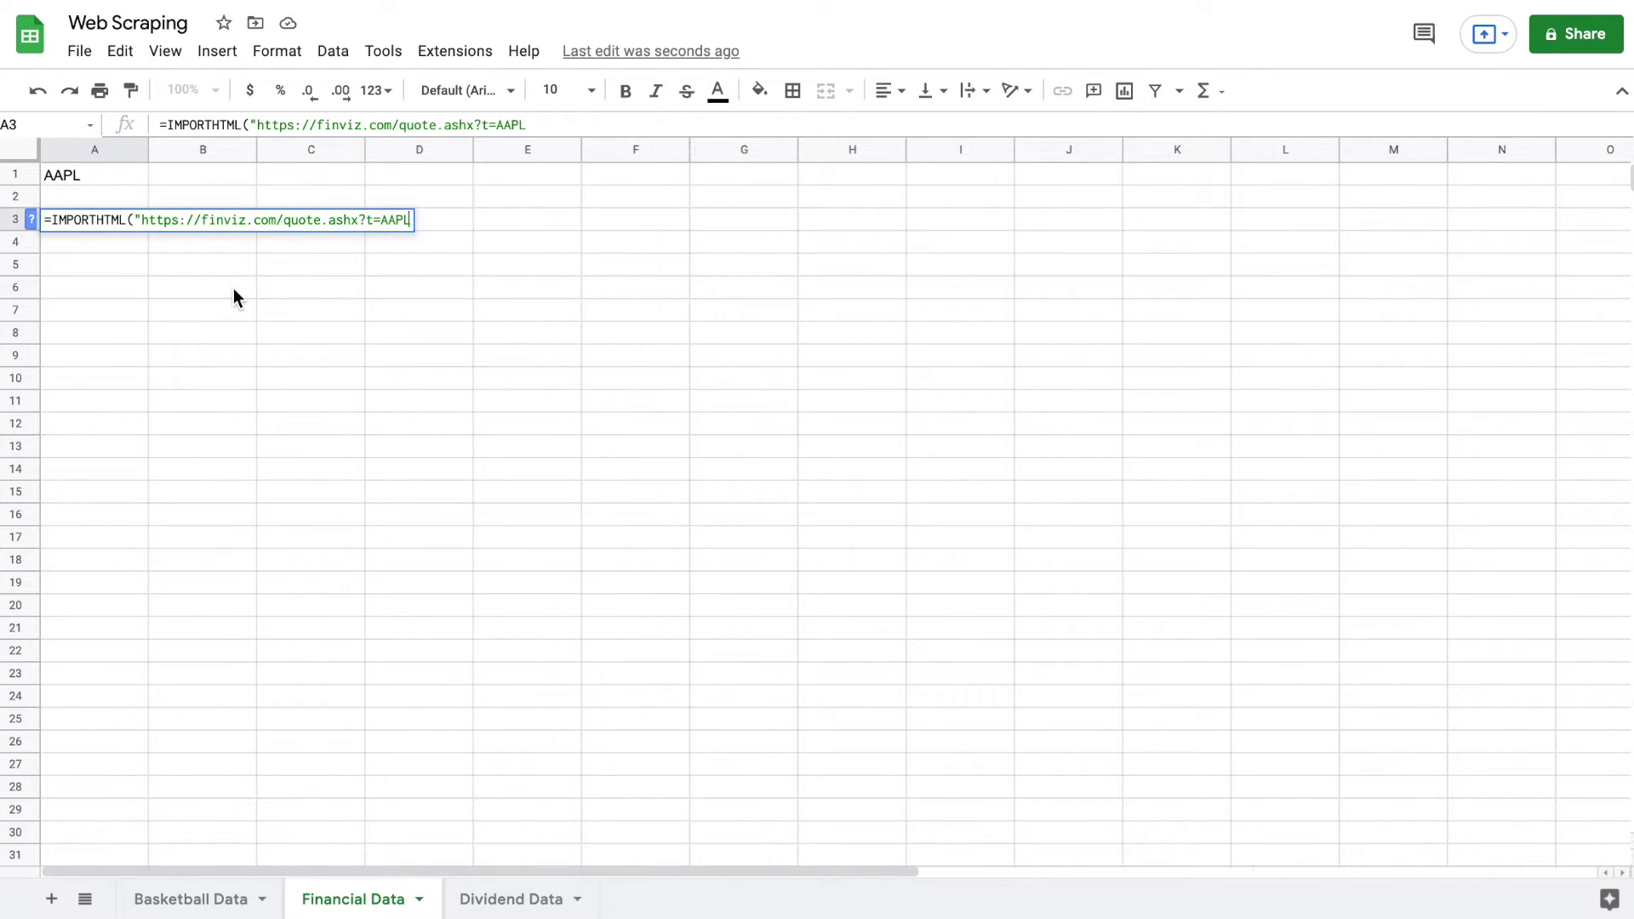
{"action": "type", "text": "\",\"Tab"}
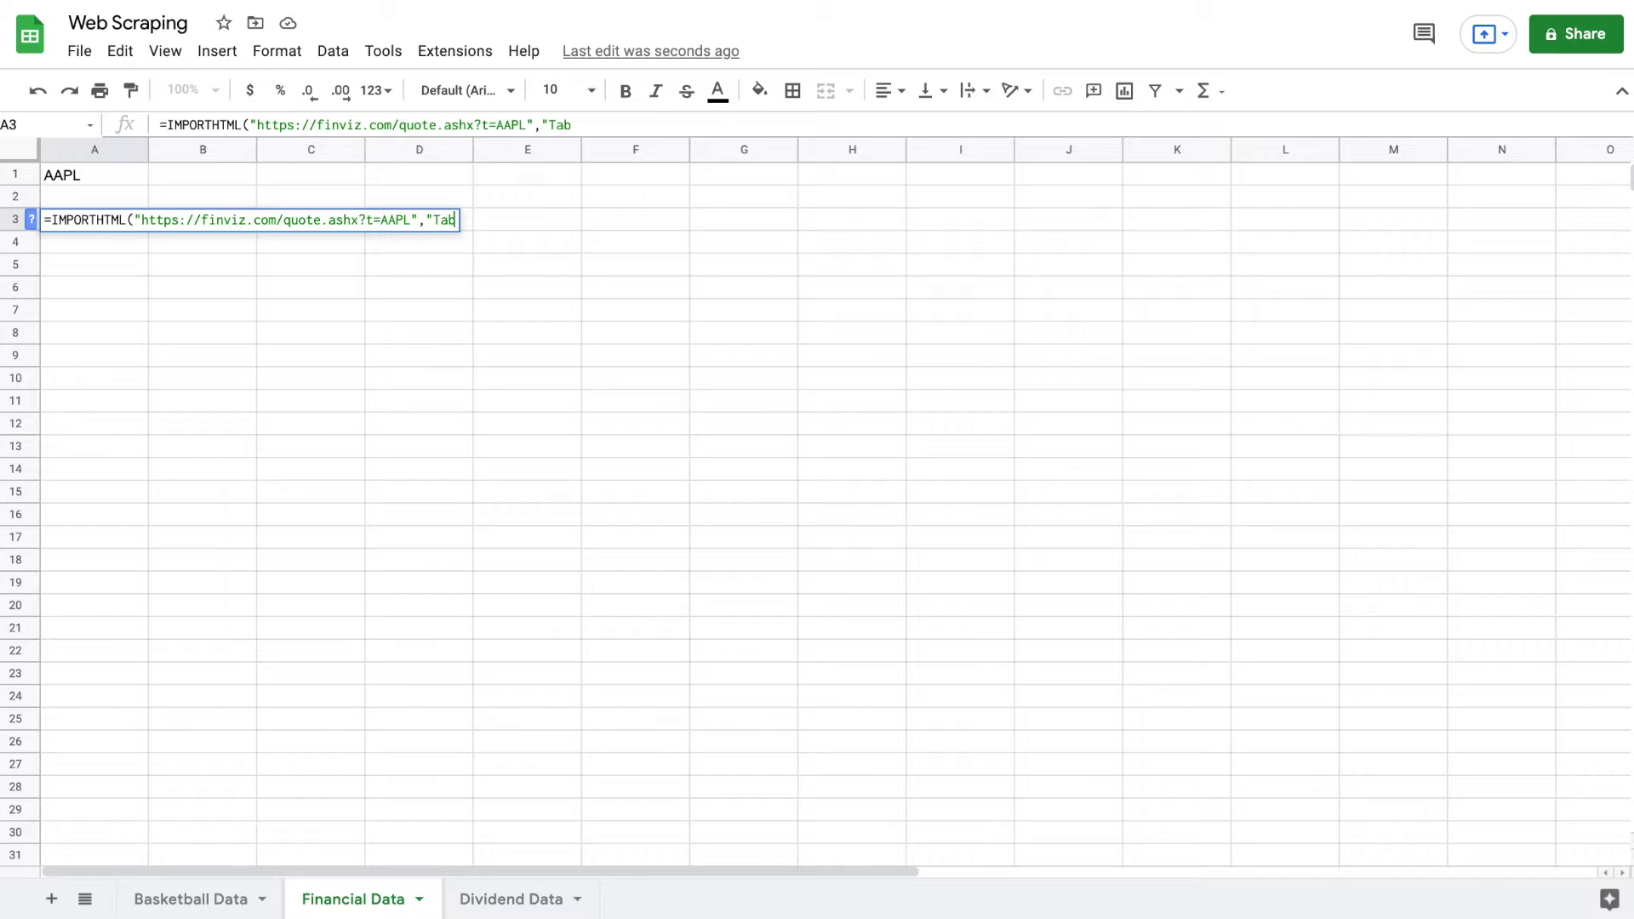
{"action": "type", "text": "le\",\"11\")"}
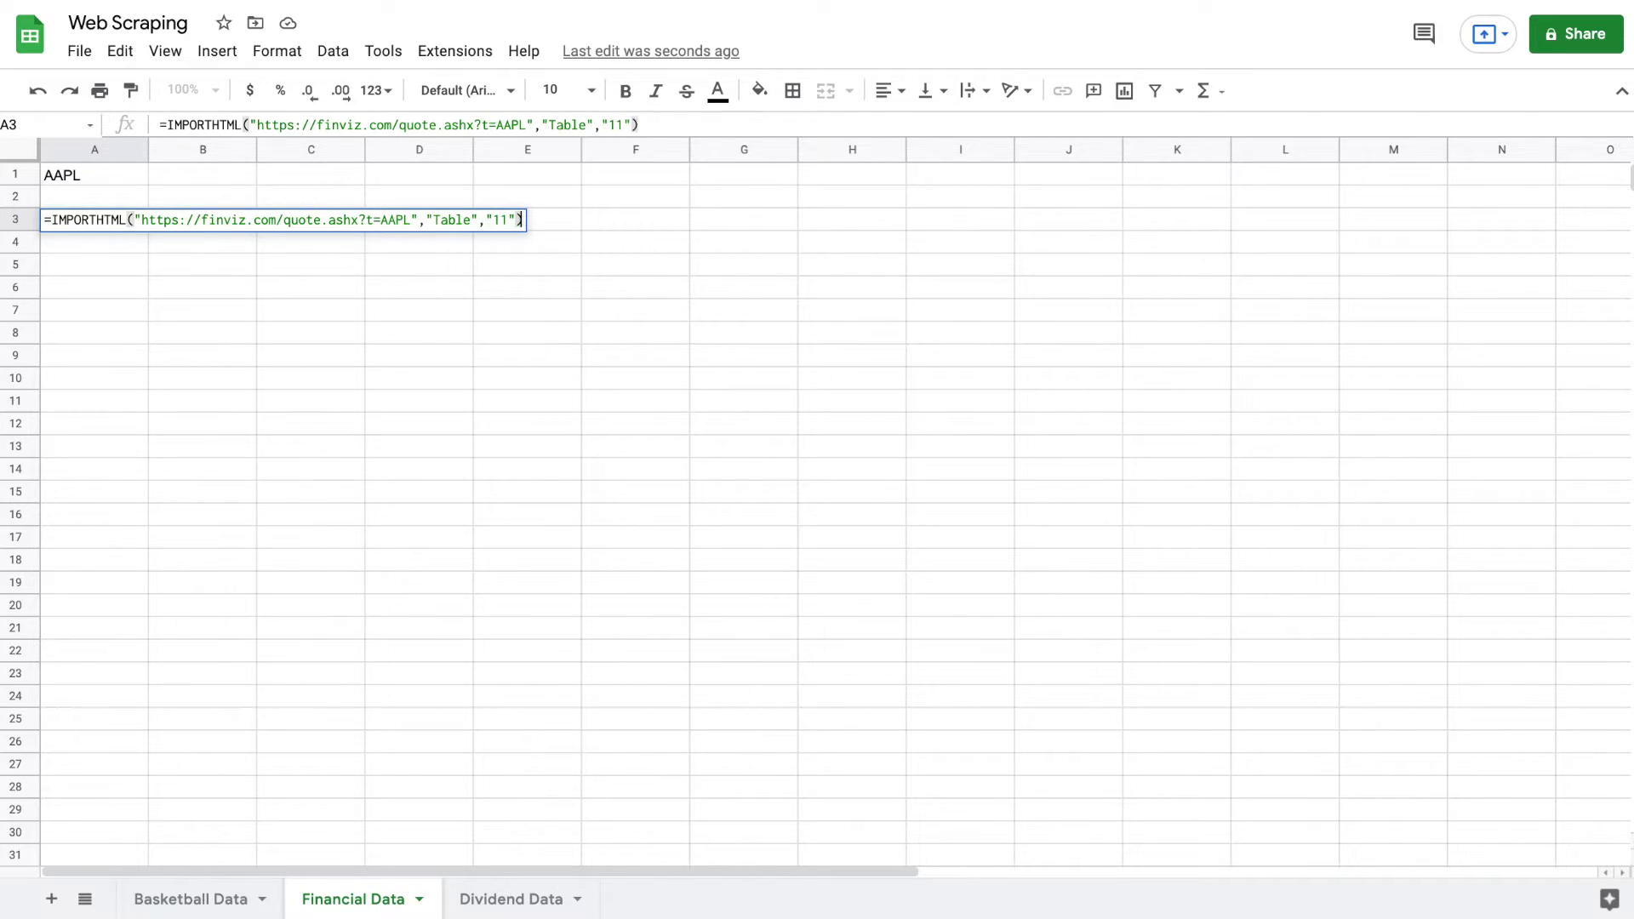
{"action": "key", "text": "Return"}
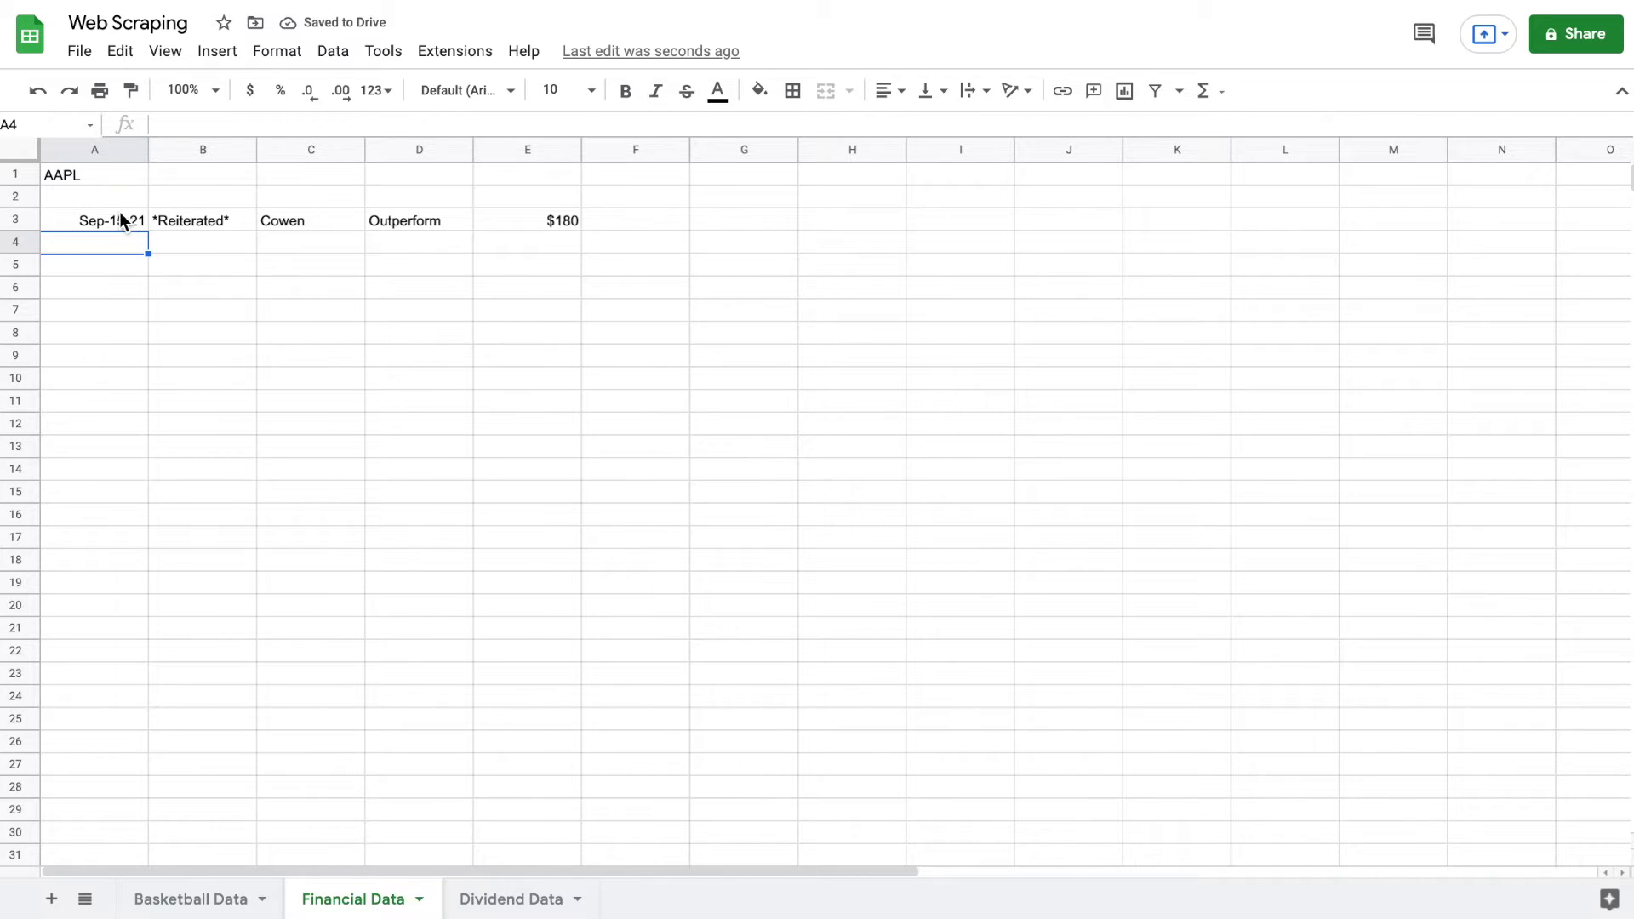
{"action": "left_click_drag", "start_coordinate": [109, 221], "coordinate": [534, 216]}
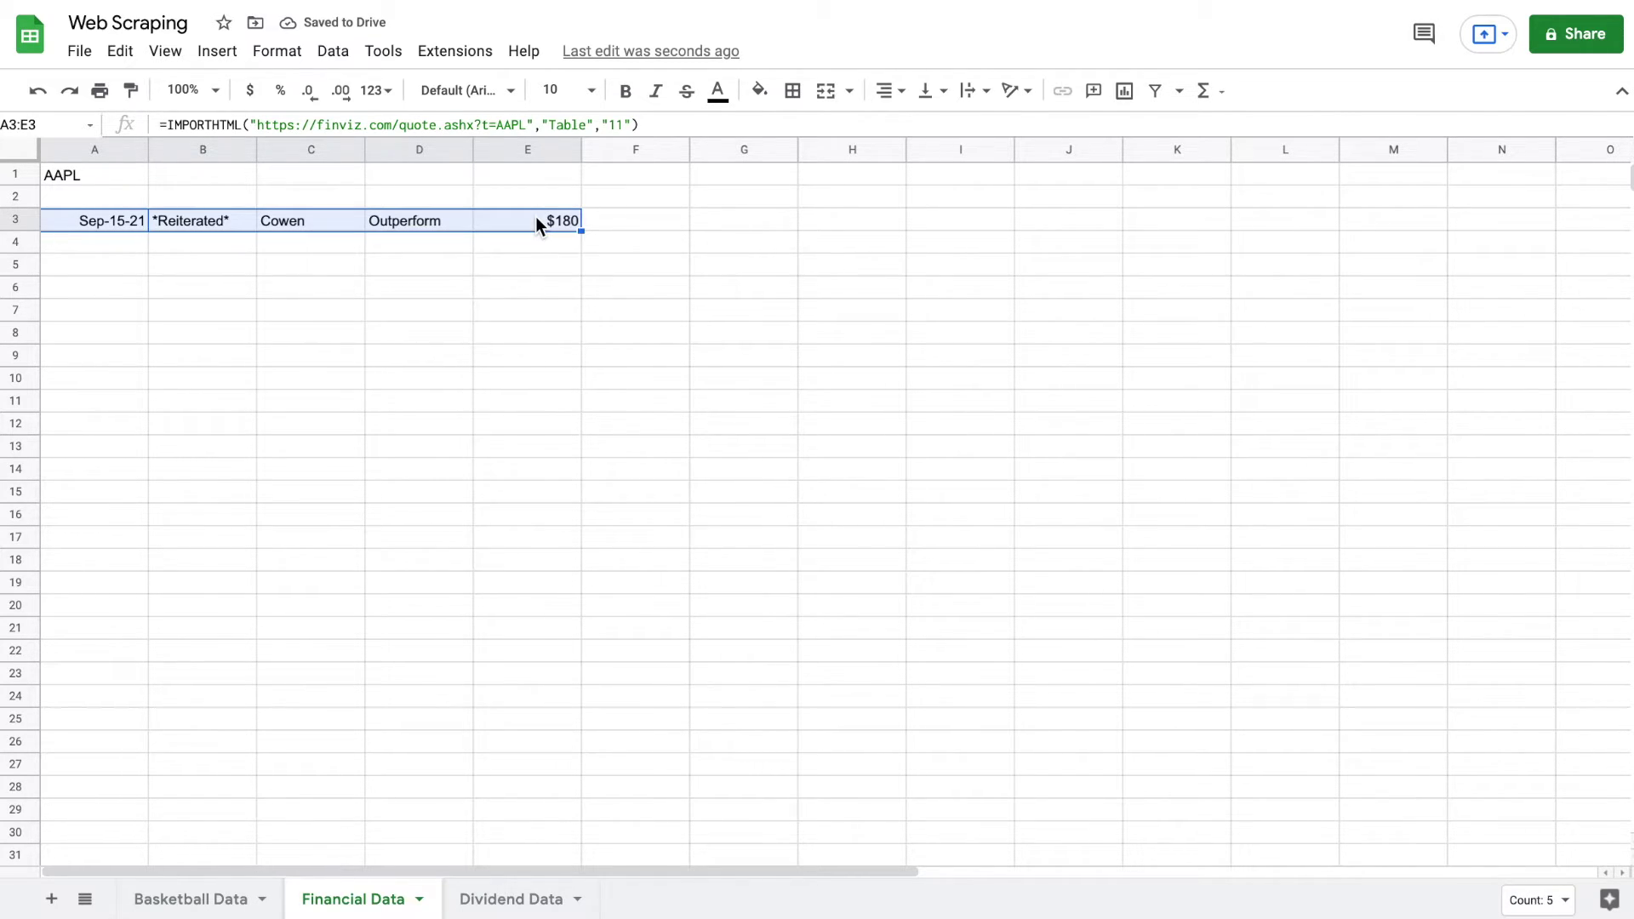
{"action": "left_click", "coordinate": [676, 286]}
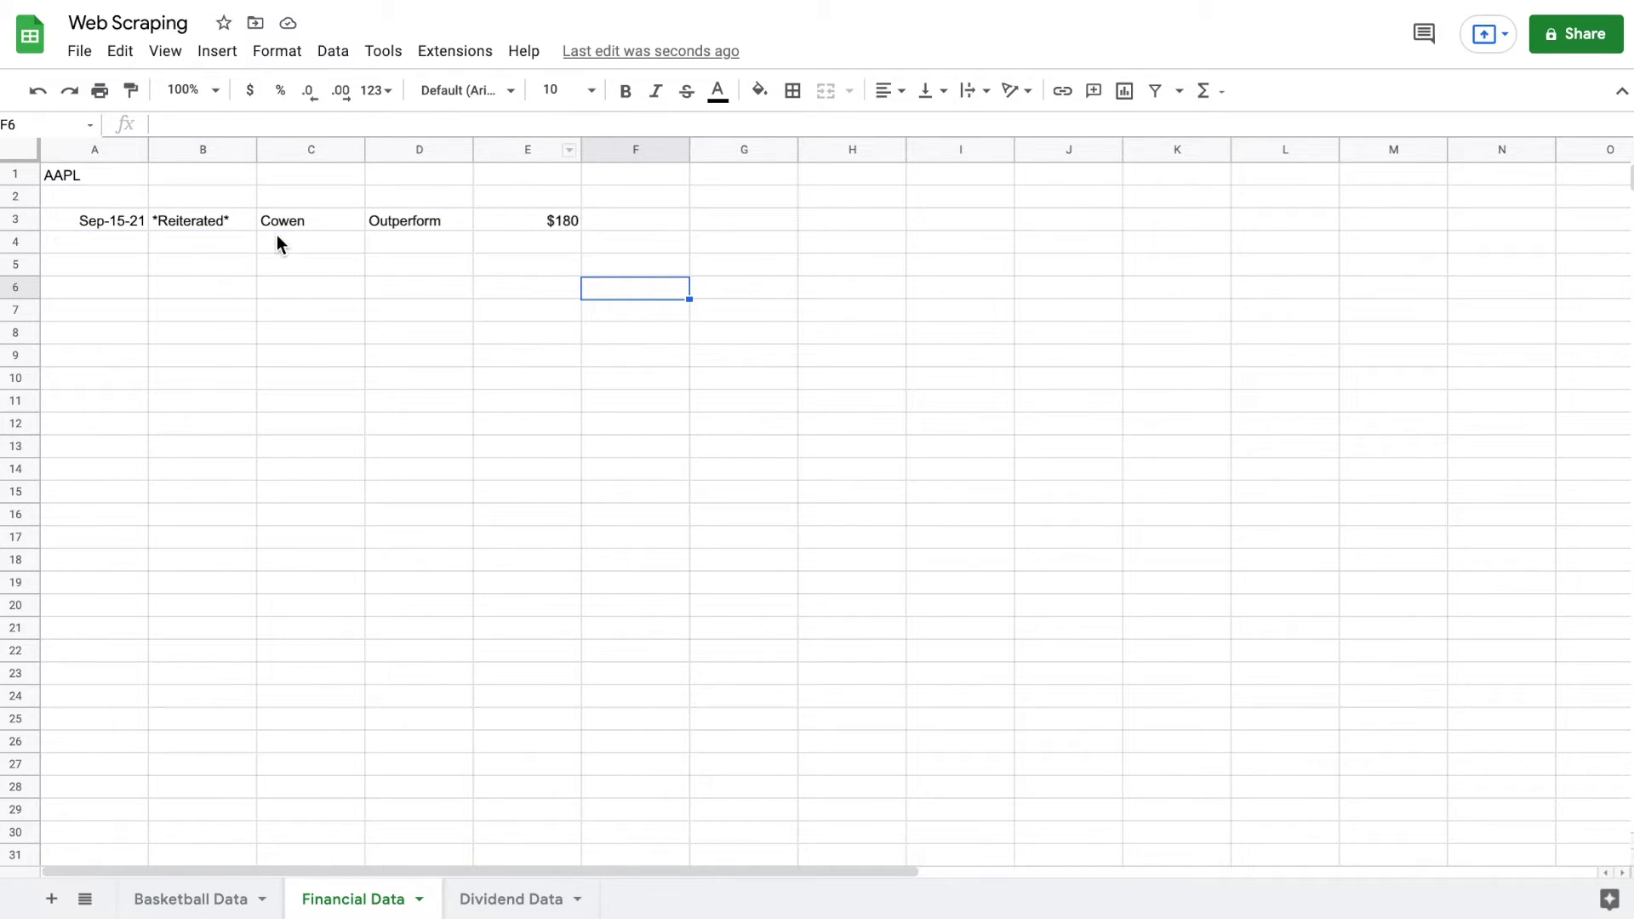
- Change the table index in the A3 IMPORTHTML formula to "8"
{"action": "left_click", "coordinate": [116, 218]}
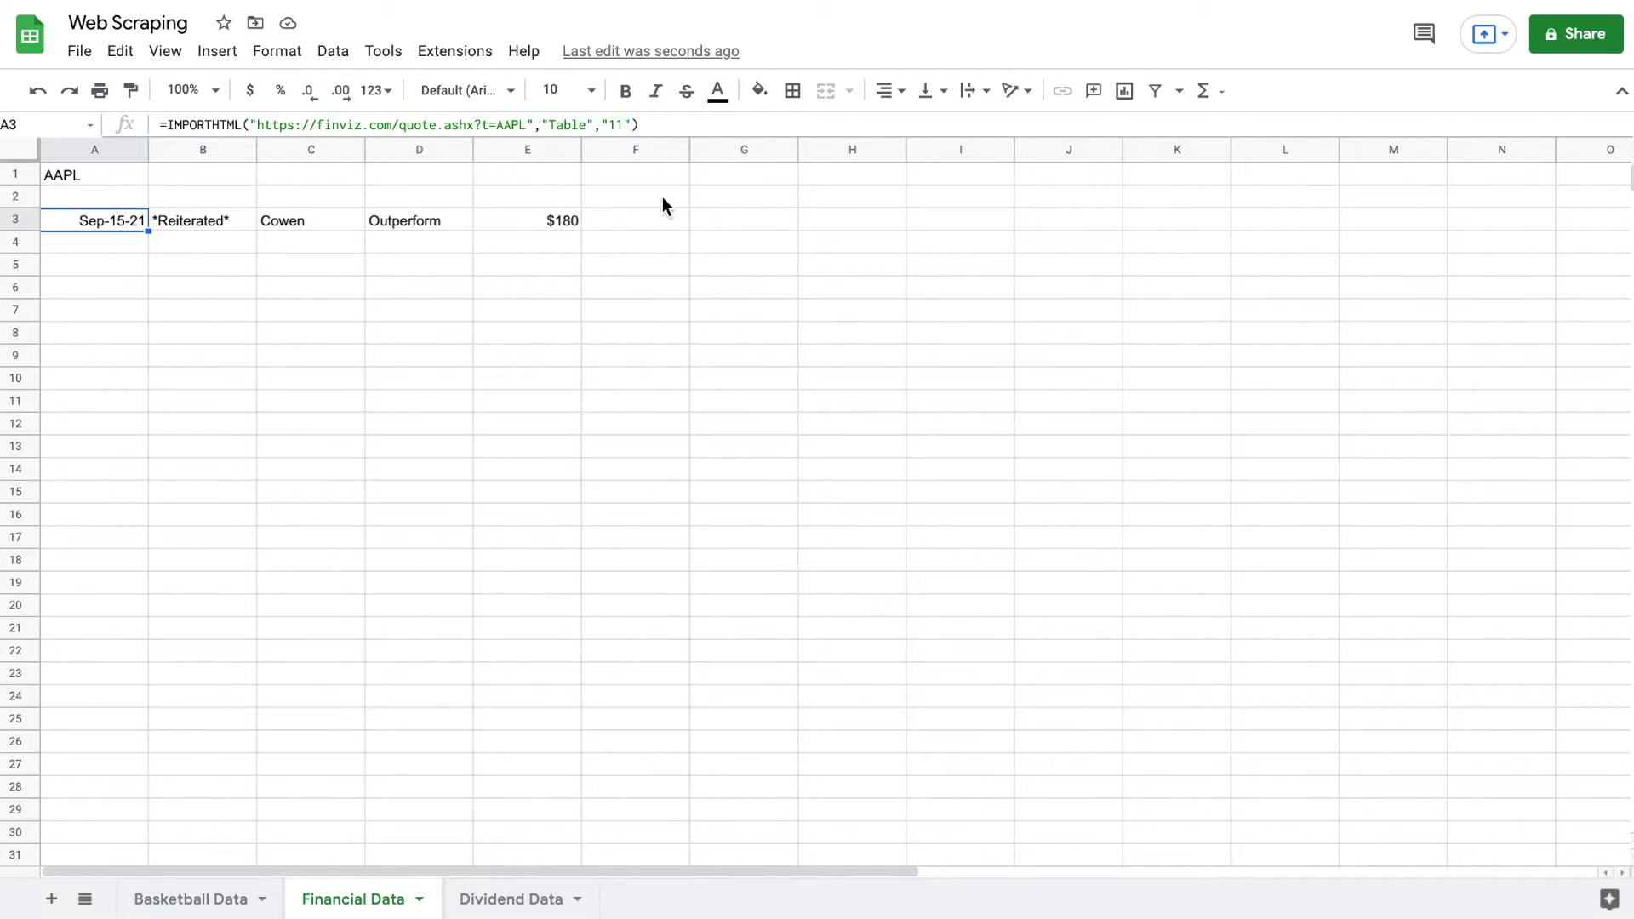
{"action": "left_click", "coordinate": [624, 127]}
{"action": "key", "text": "BackSpace"}
{"action": "key", "text": "BackSpace"}
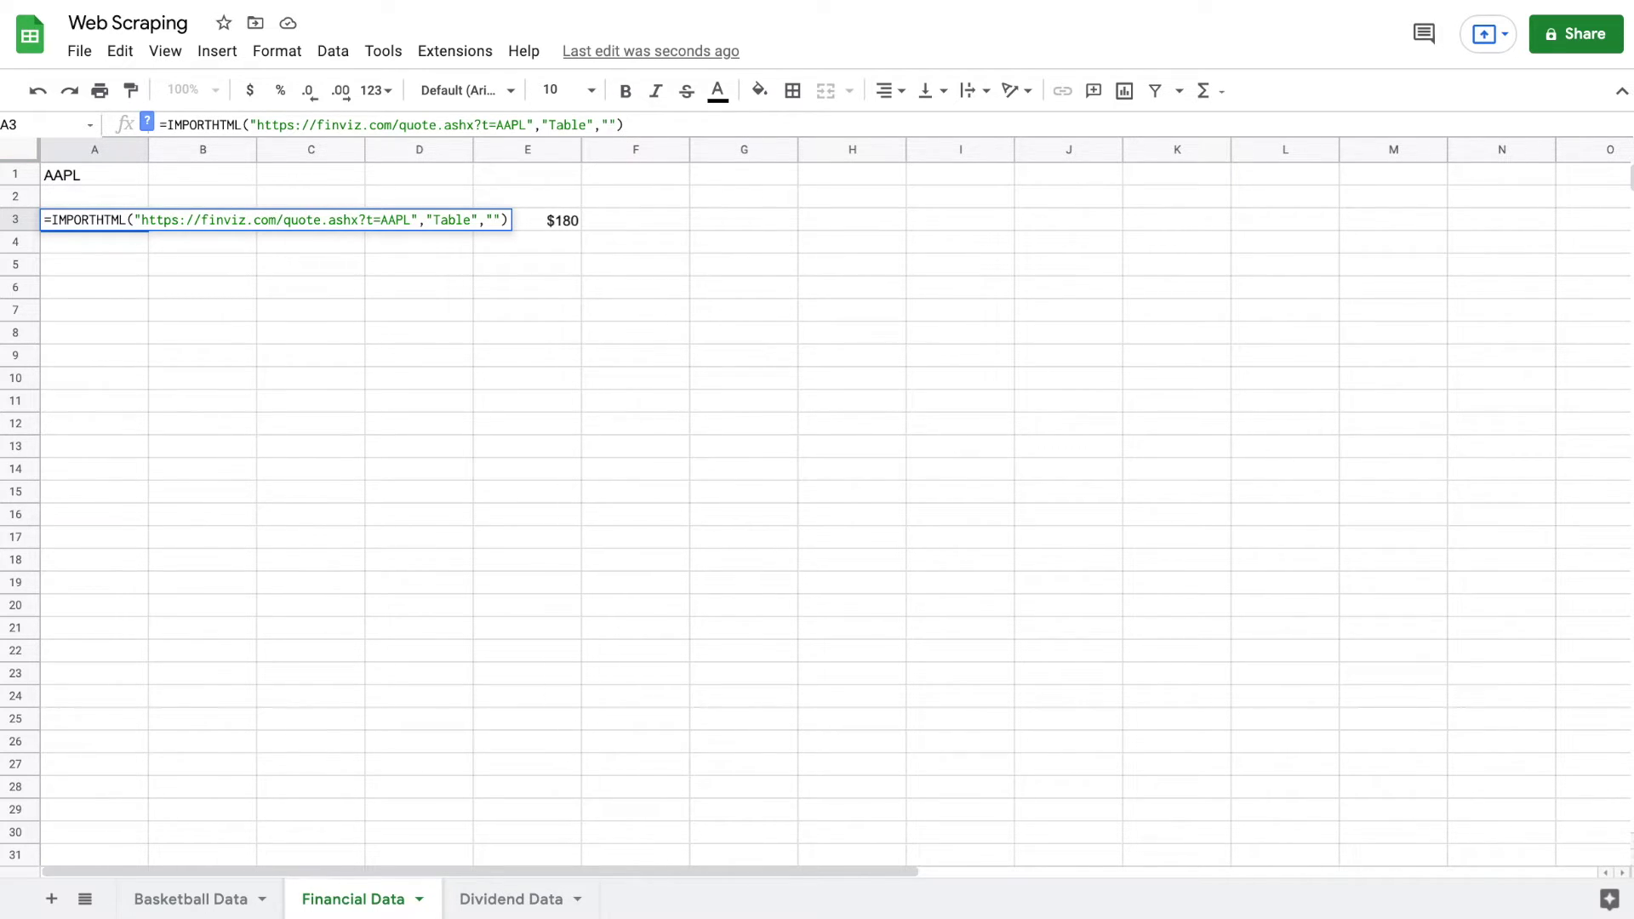
{"action": "type", "text": "8"}
{"action": "key", "text": "Return"}
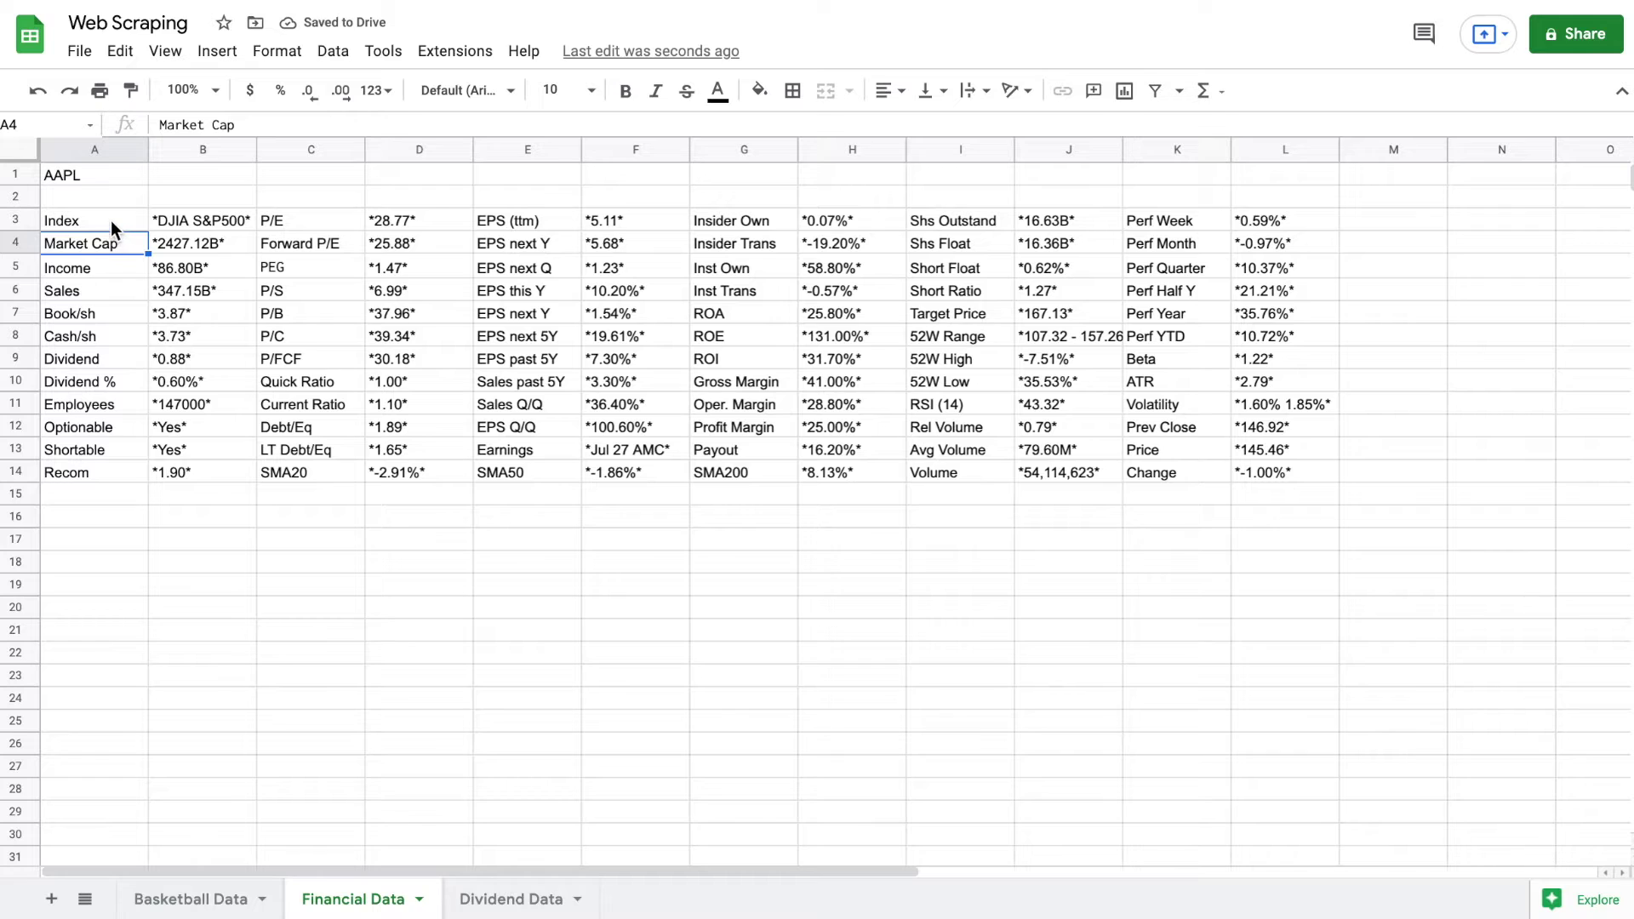
- Examine the imported financial table in A3:L14, including the Dividend entry in A9:B9
{"action": "left_click_drag", "start_coordinate": [111, 219], "coordinate": [417, 243]}
{"action": "left_click_drag", "start_coordinate": [1131, 389], "coordinate": [1262, 468]}
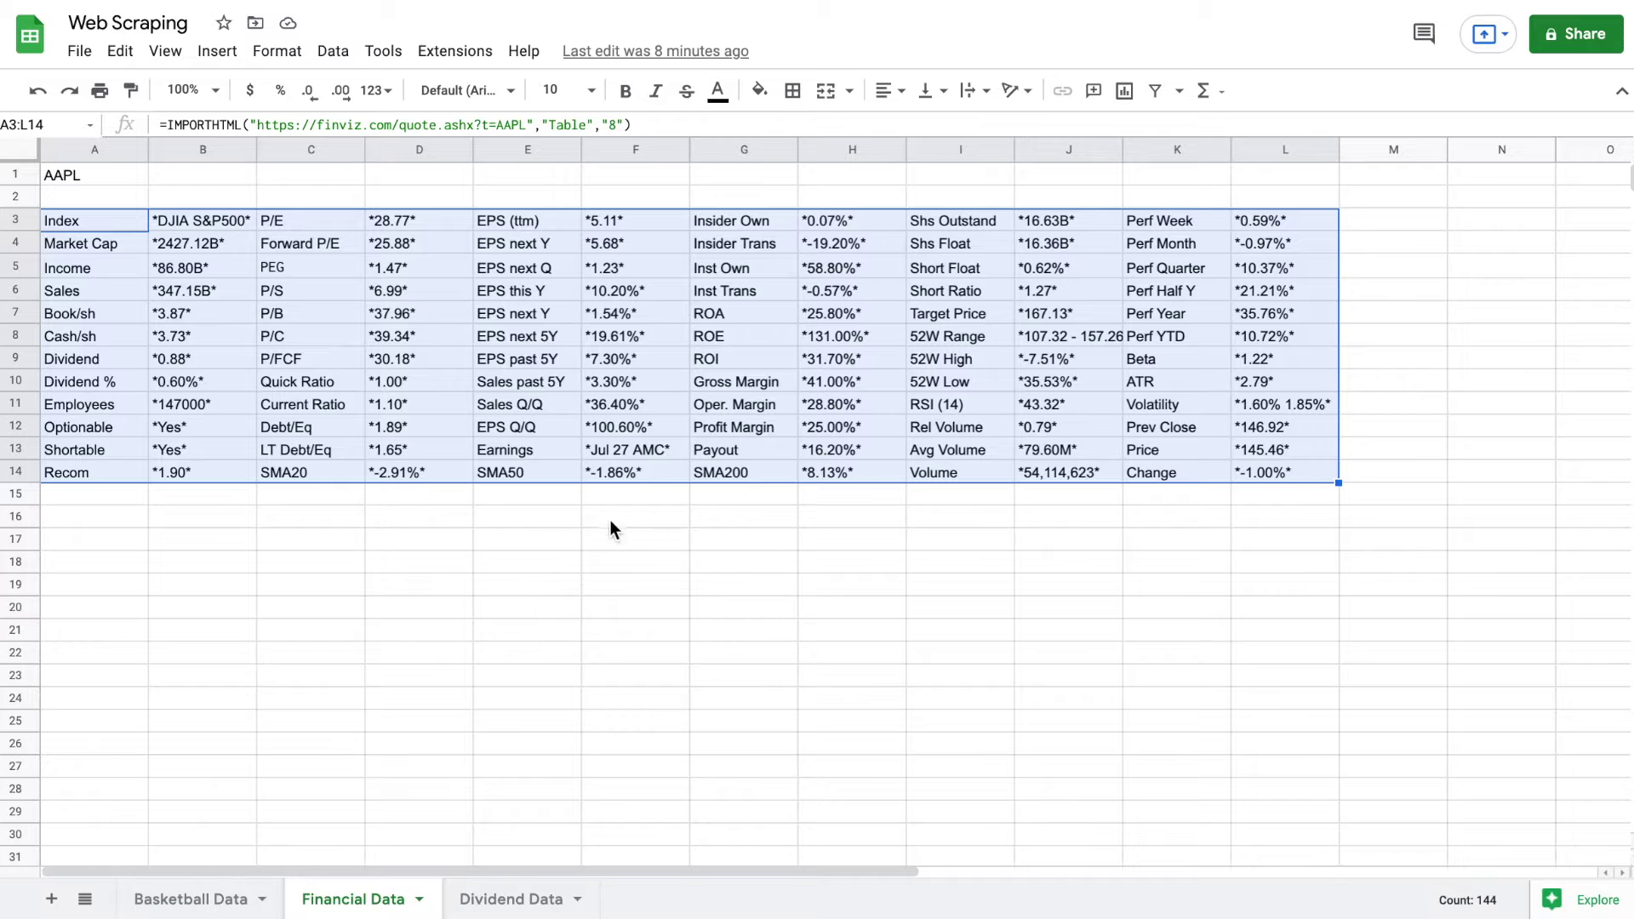
{"action": "left_click", "coordinate": [541, 541]}
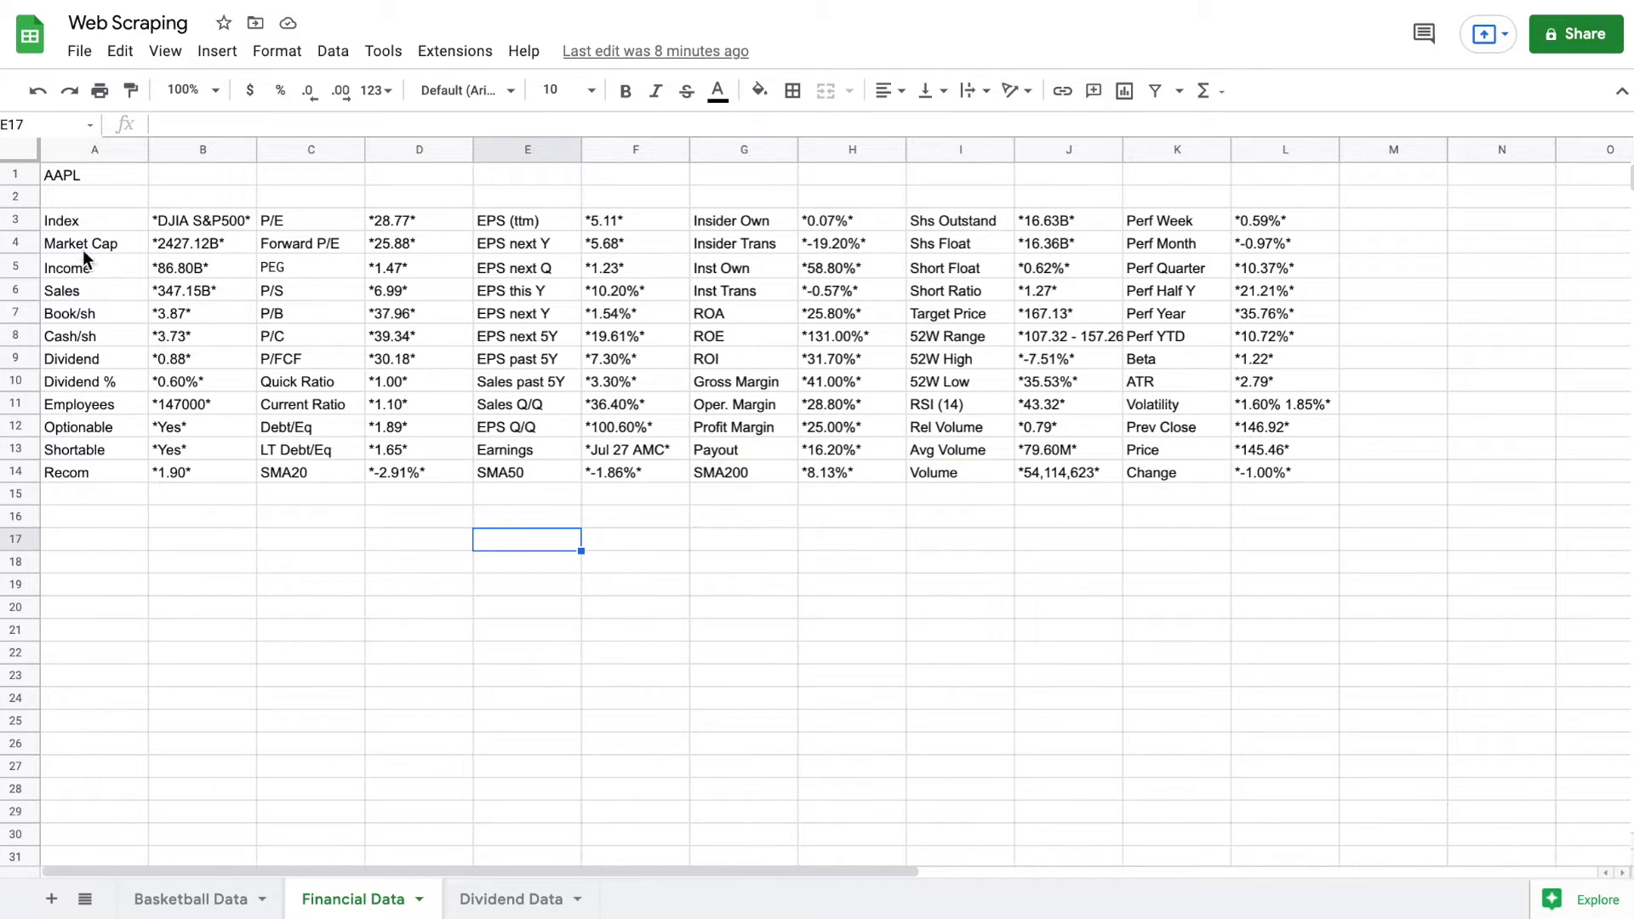
{"action": "left_click_drag", "start_coordinate": [95, 358], "coordinate": [175, 356]}
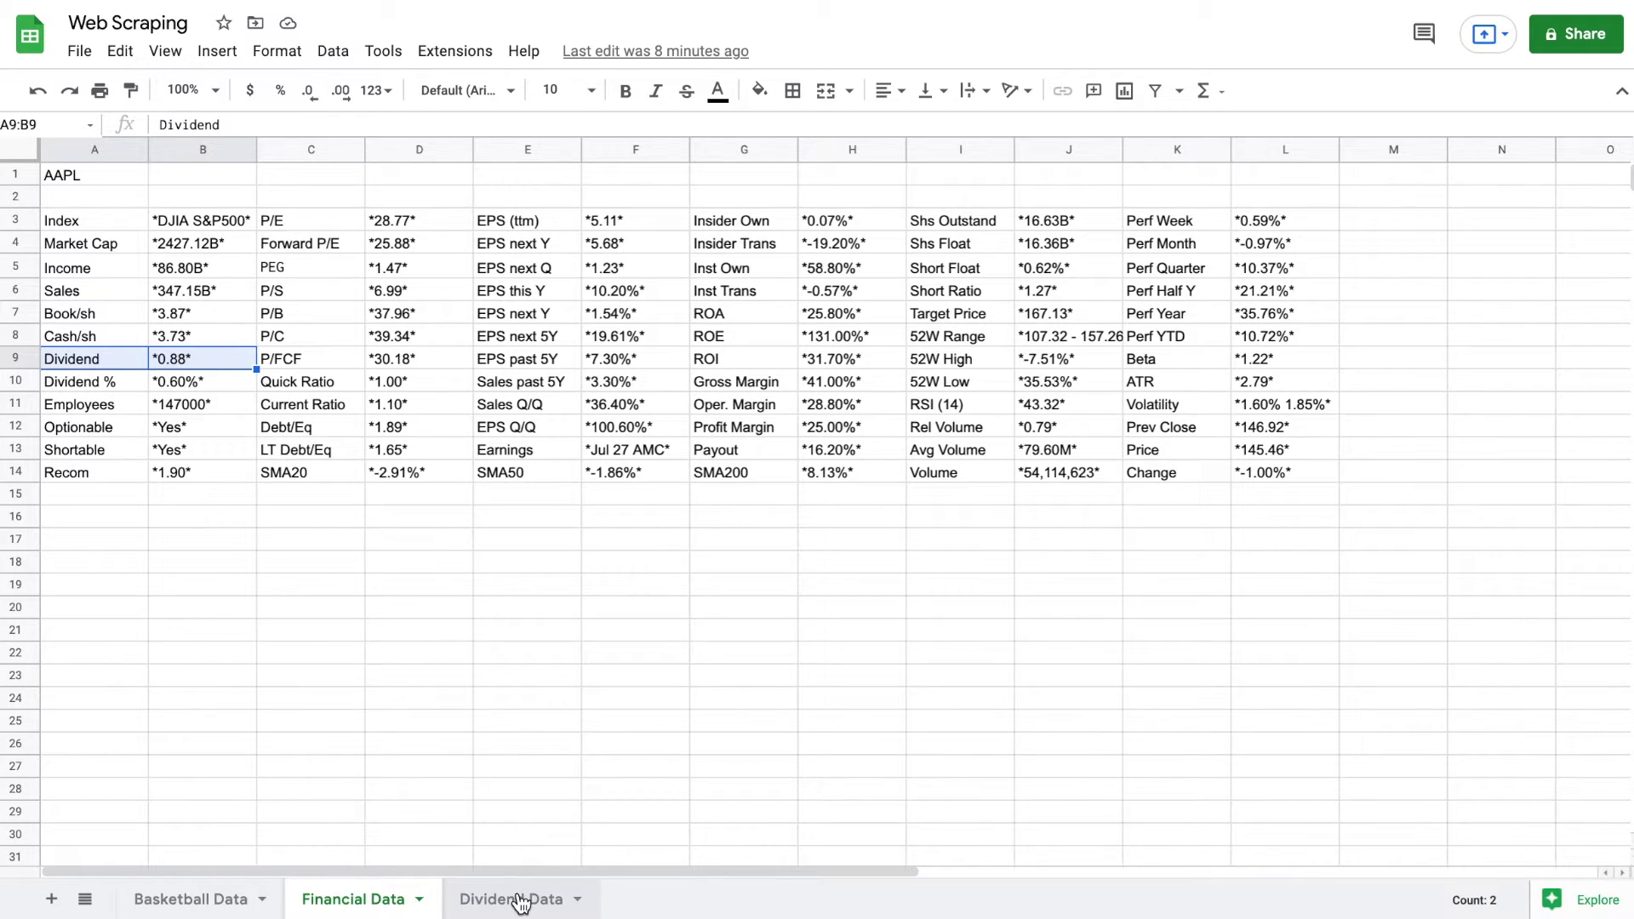
- Copy the full IMPORTHTML formula text from A3 of the Financial Data sheet
{"action": "left_click", "coordinate": [99, 214]}
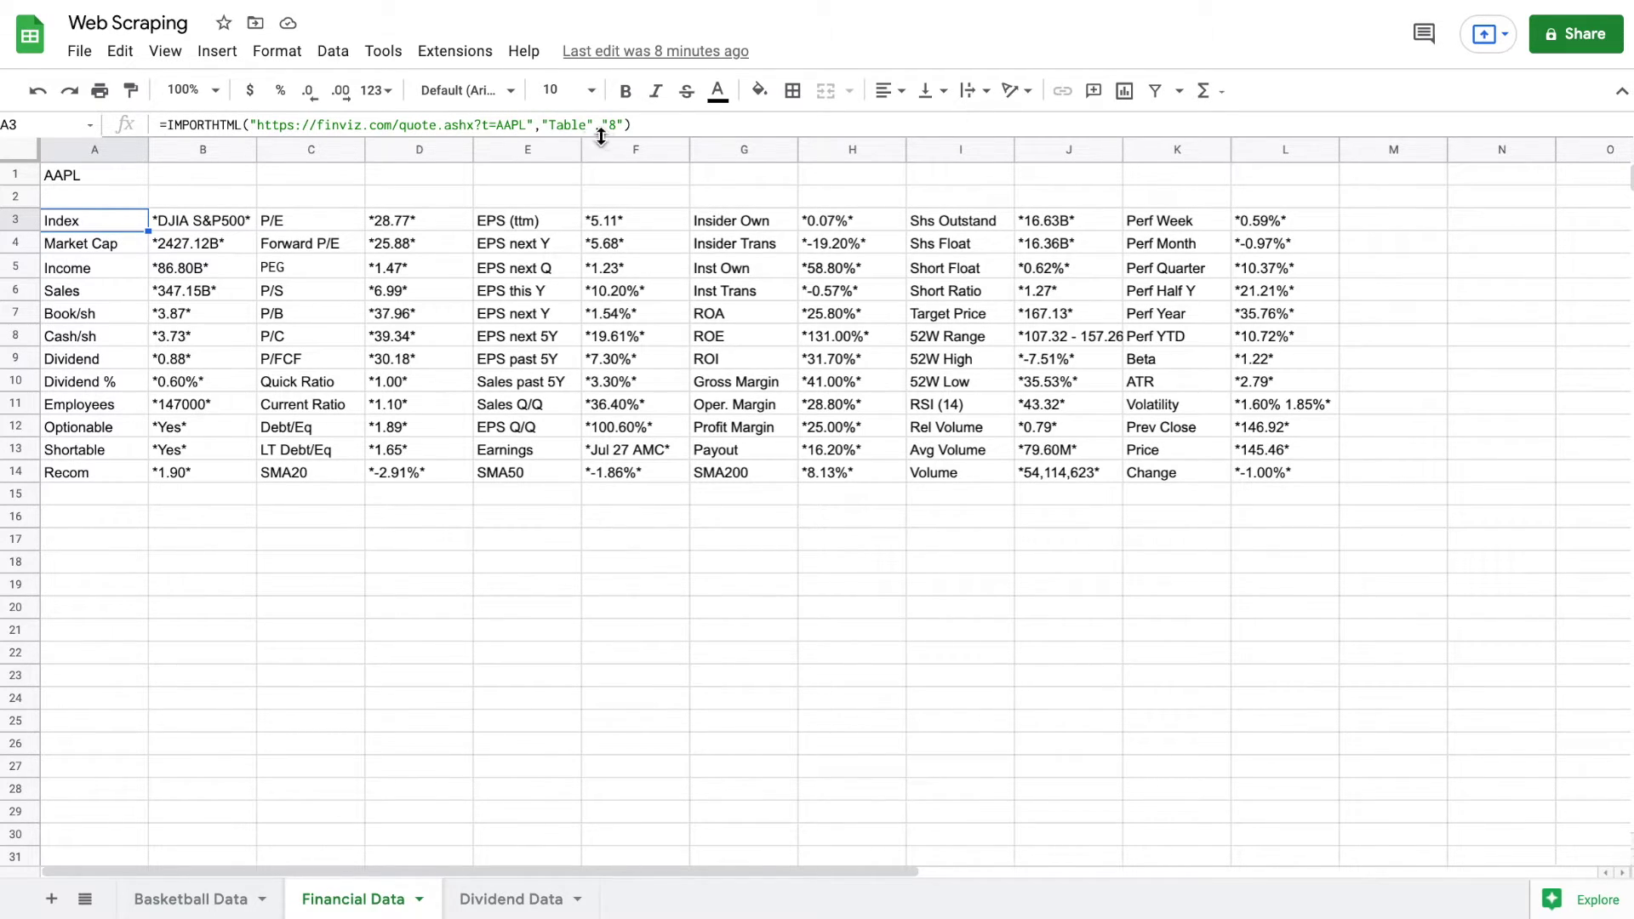
{"action": "left_click_drag", "start_coordinate": [648, 126], "coordinate": [158, 125]}
{"action": "key", "text": "ctrl+c"}
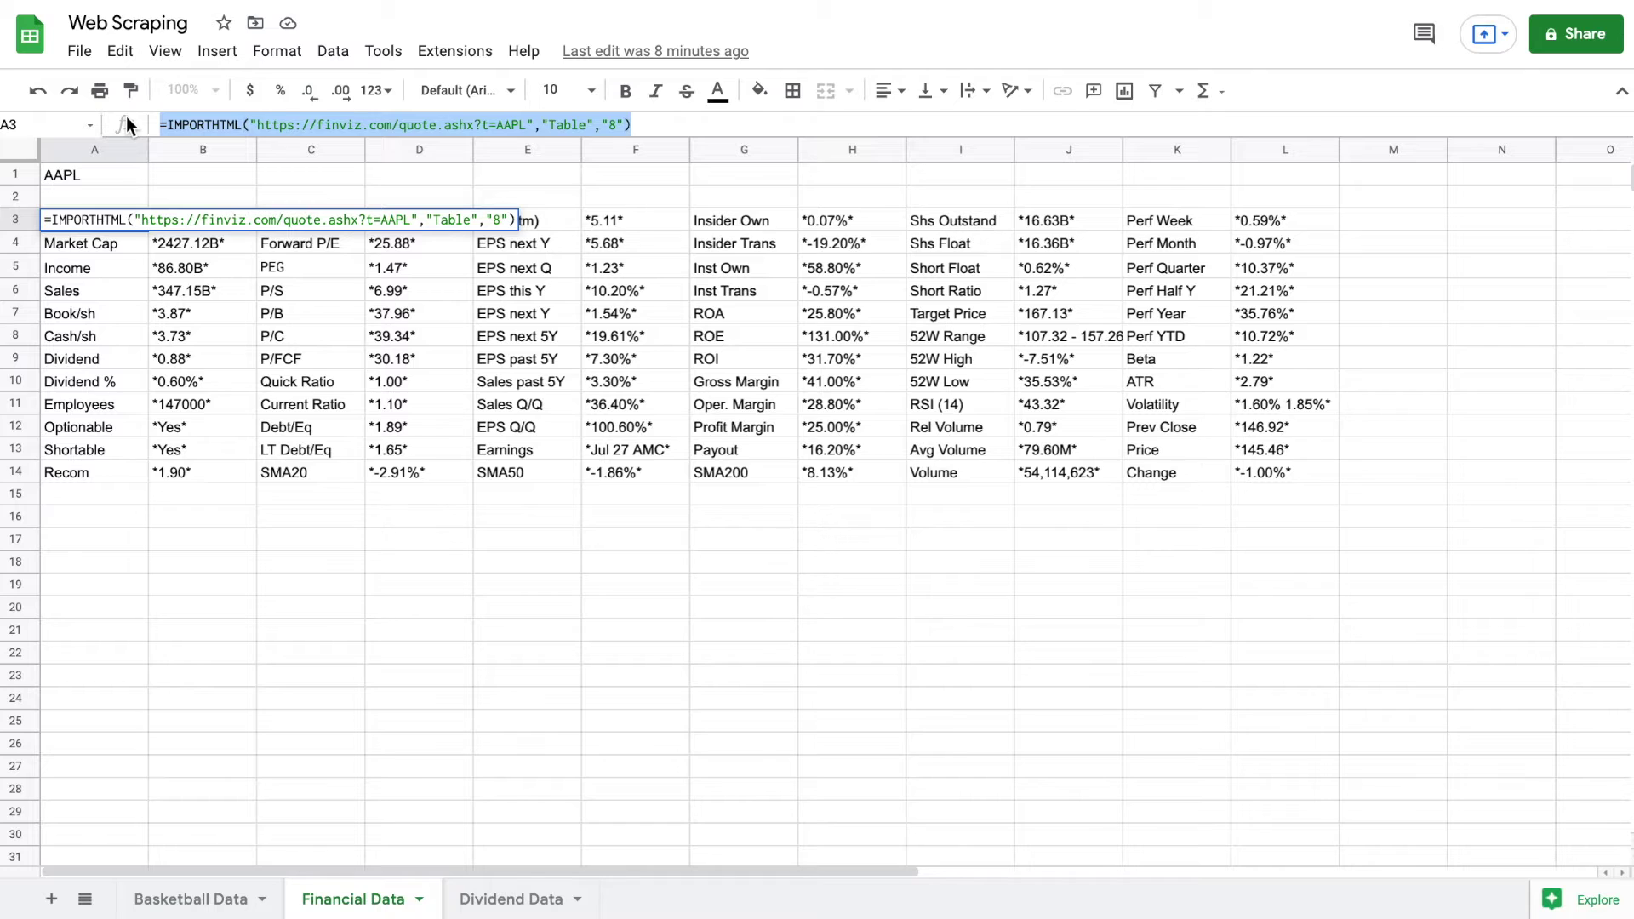
- In the Dividend Data sheet, enter AAPL in A1 and paste the copied IMPORTHTML formula into A4
{"action": "left_click", "coordinate": [515, 902]}
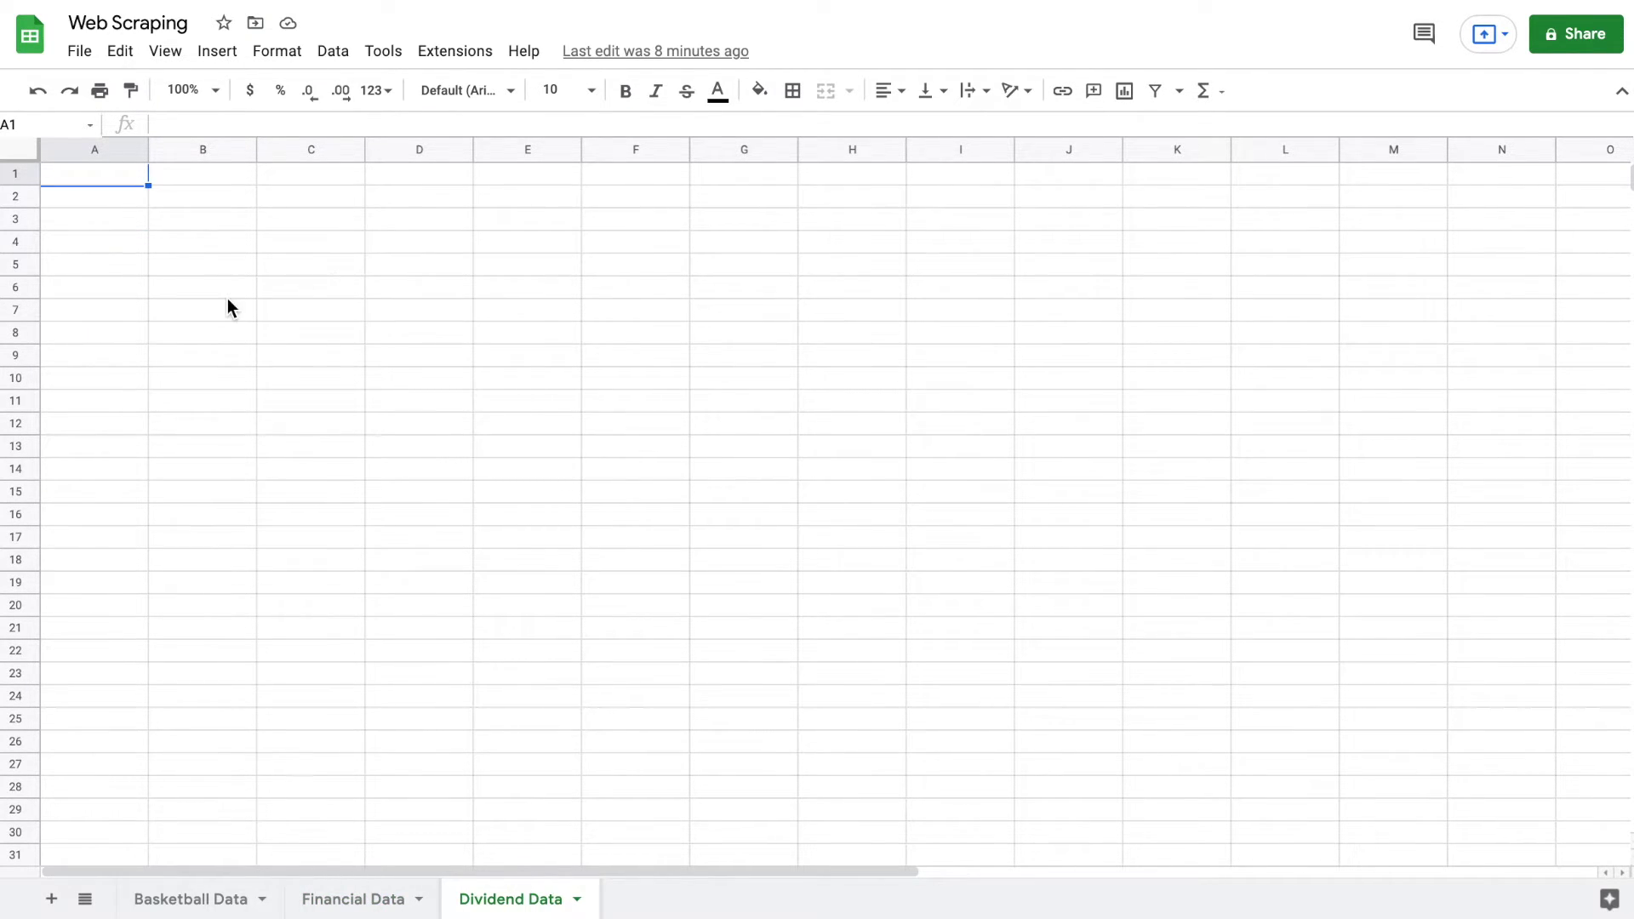
{"action": "type", "text": "AAPL"}
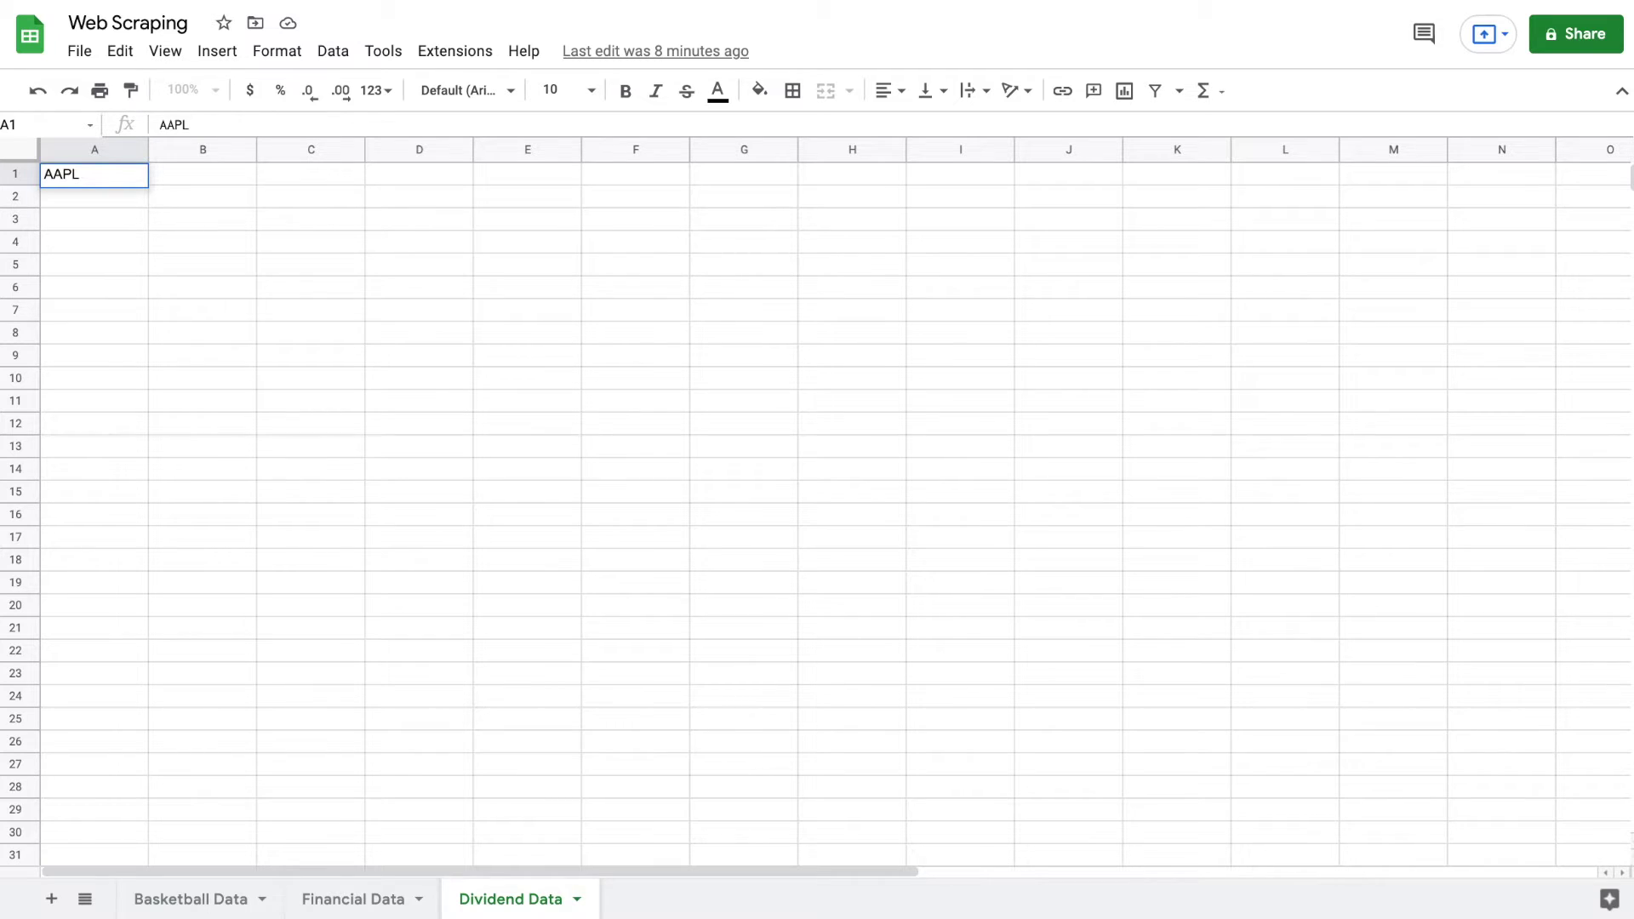
{"action": "key", "text": "Return"}
{"action": "left_click", "coordinate": [107, 241]}
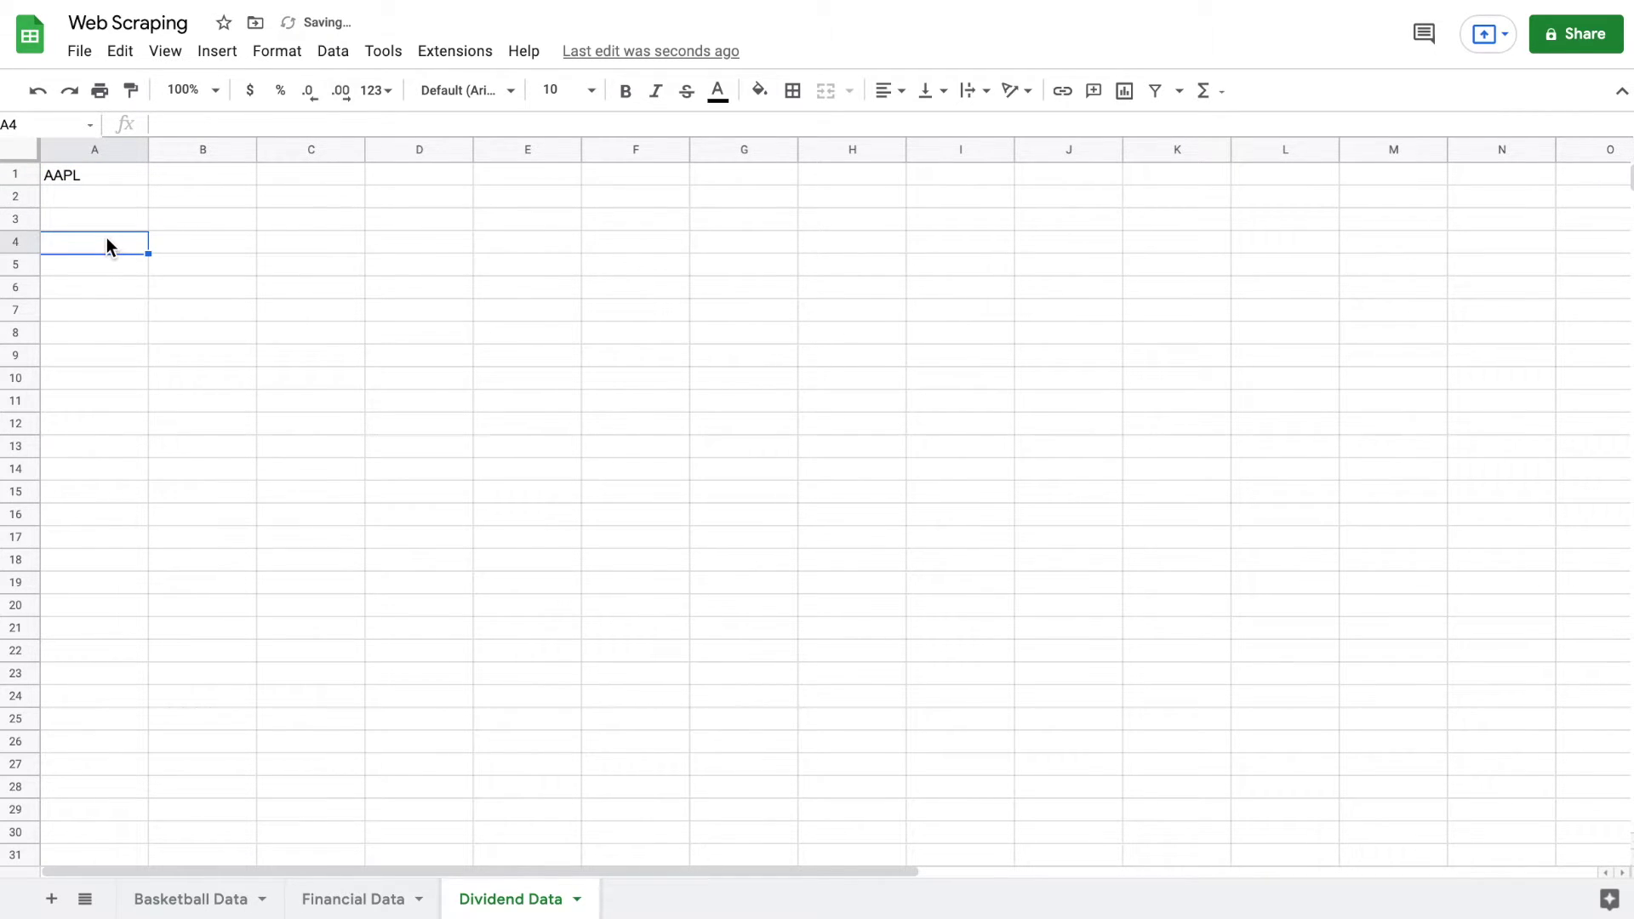
{"action": "key", "text": "ctrl+v"}
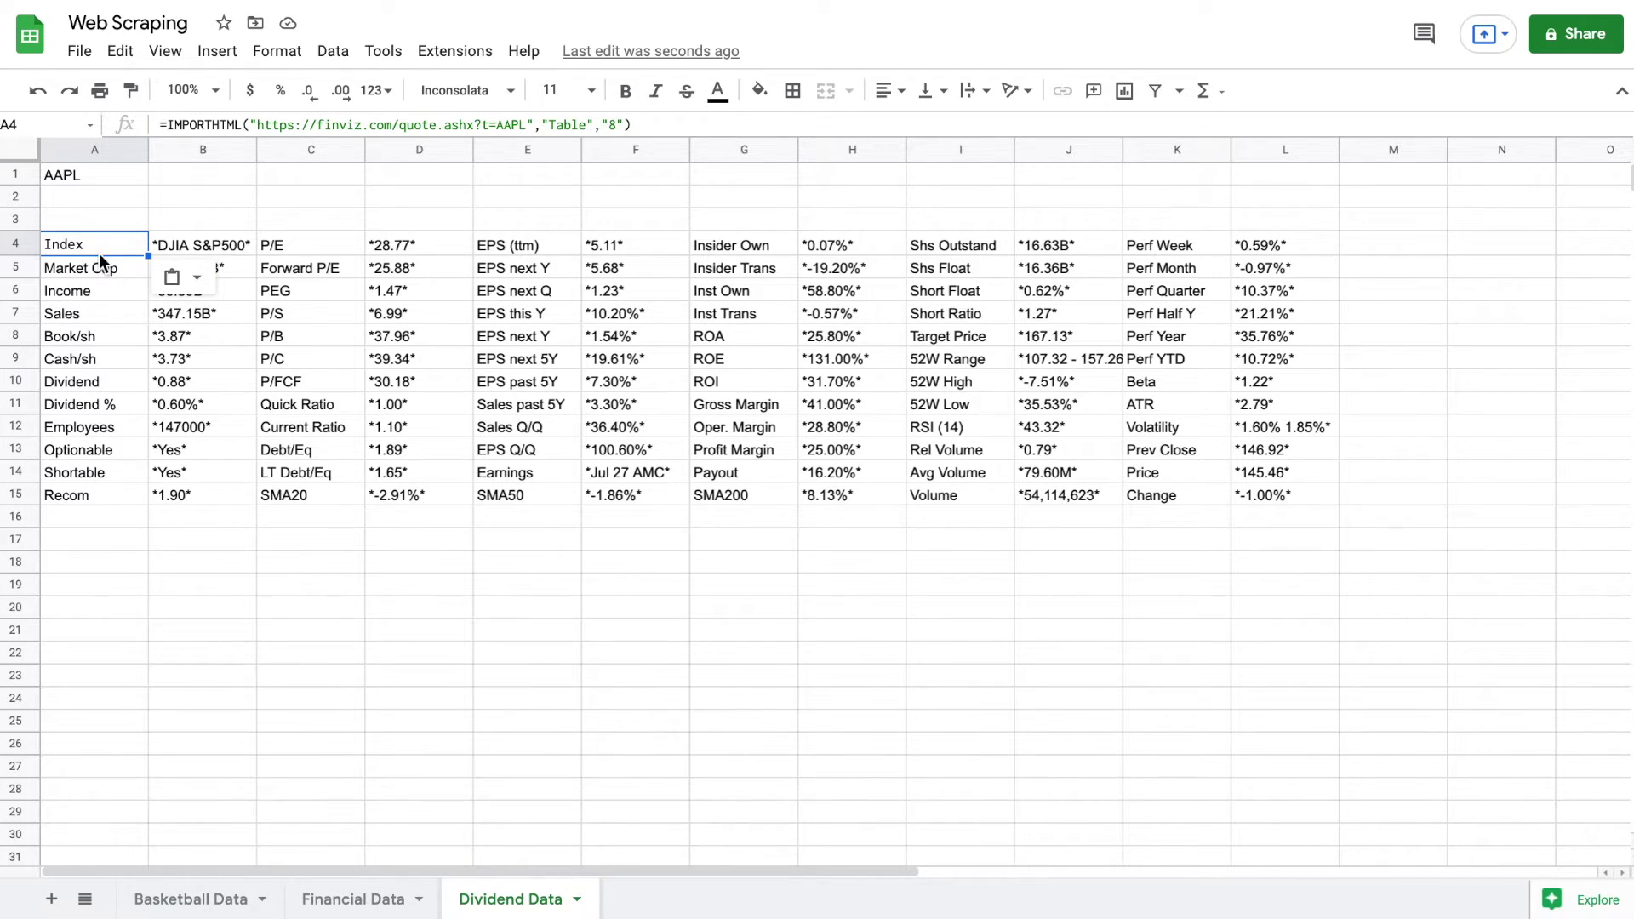
- Wrap the IMPORTHTML formula in A4 of the Dividend Data sheet in an INDEX function returning row 7, column 2
{"action": "left_click", "coordinate": [172, 126]}
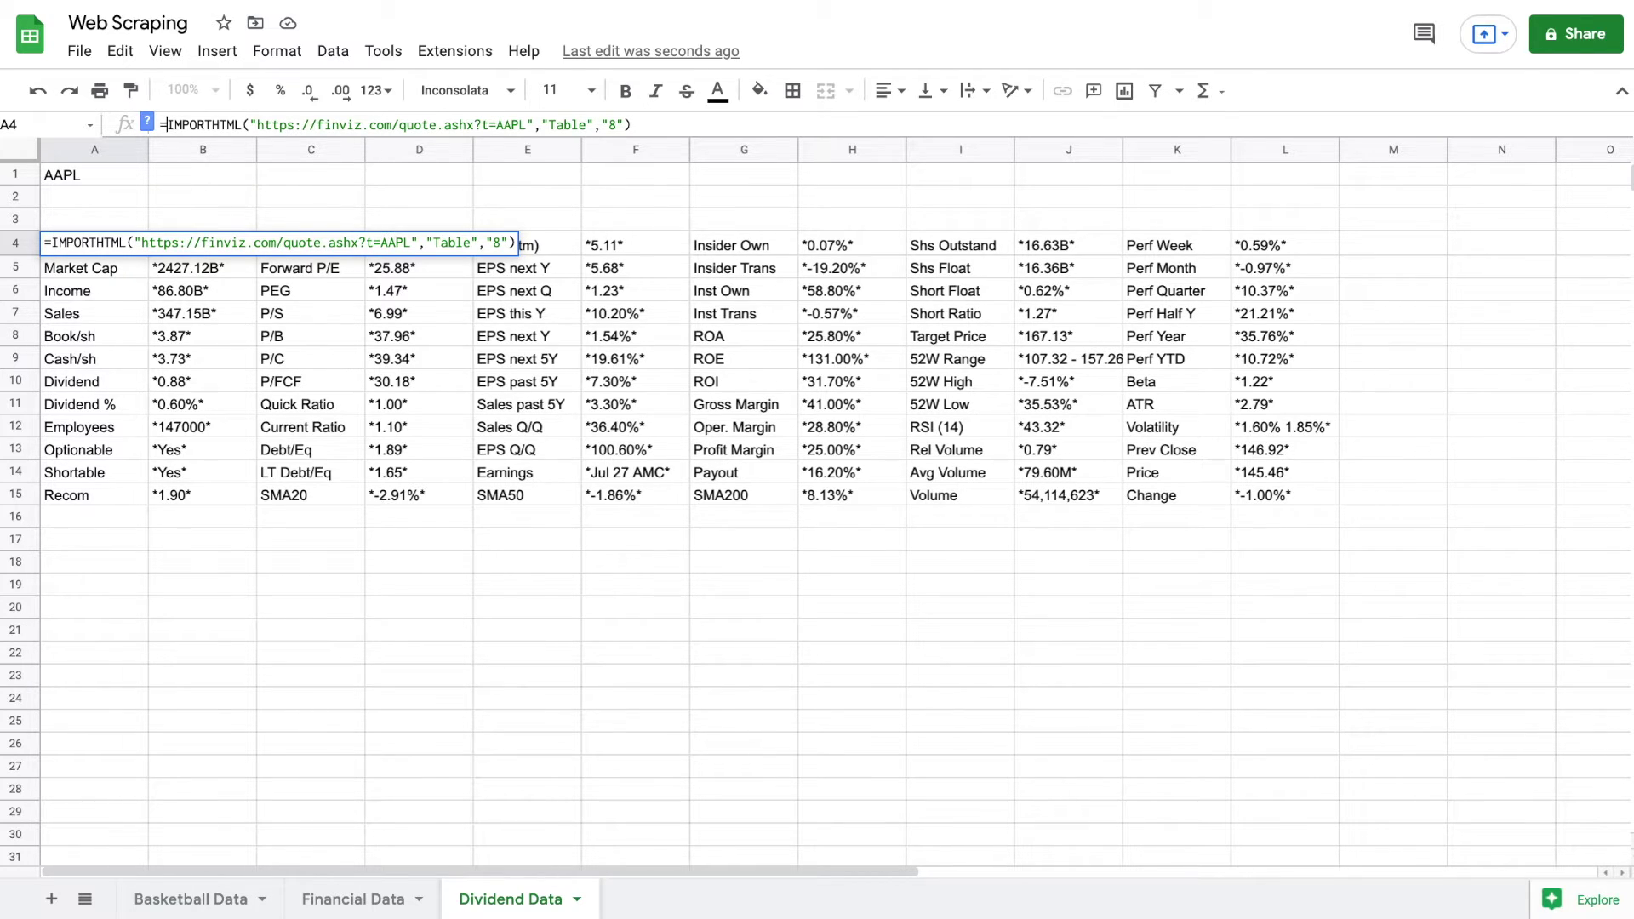
{"action": "type", "text": "("}
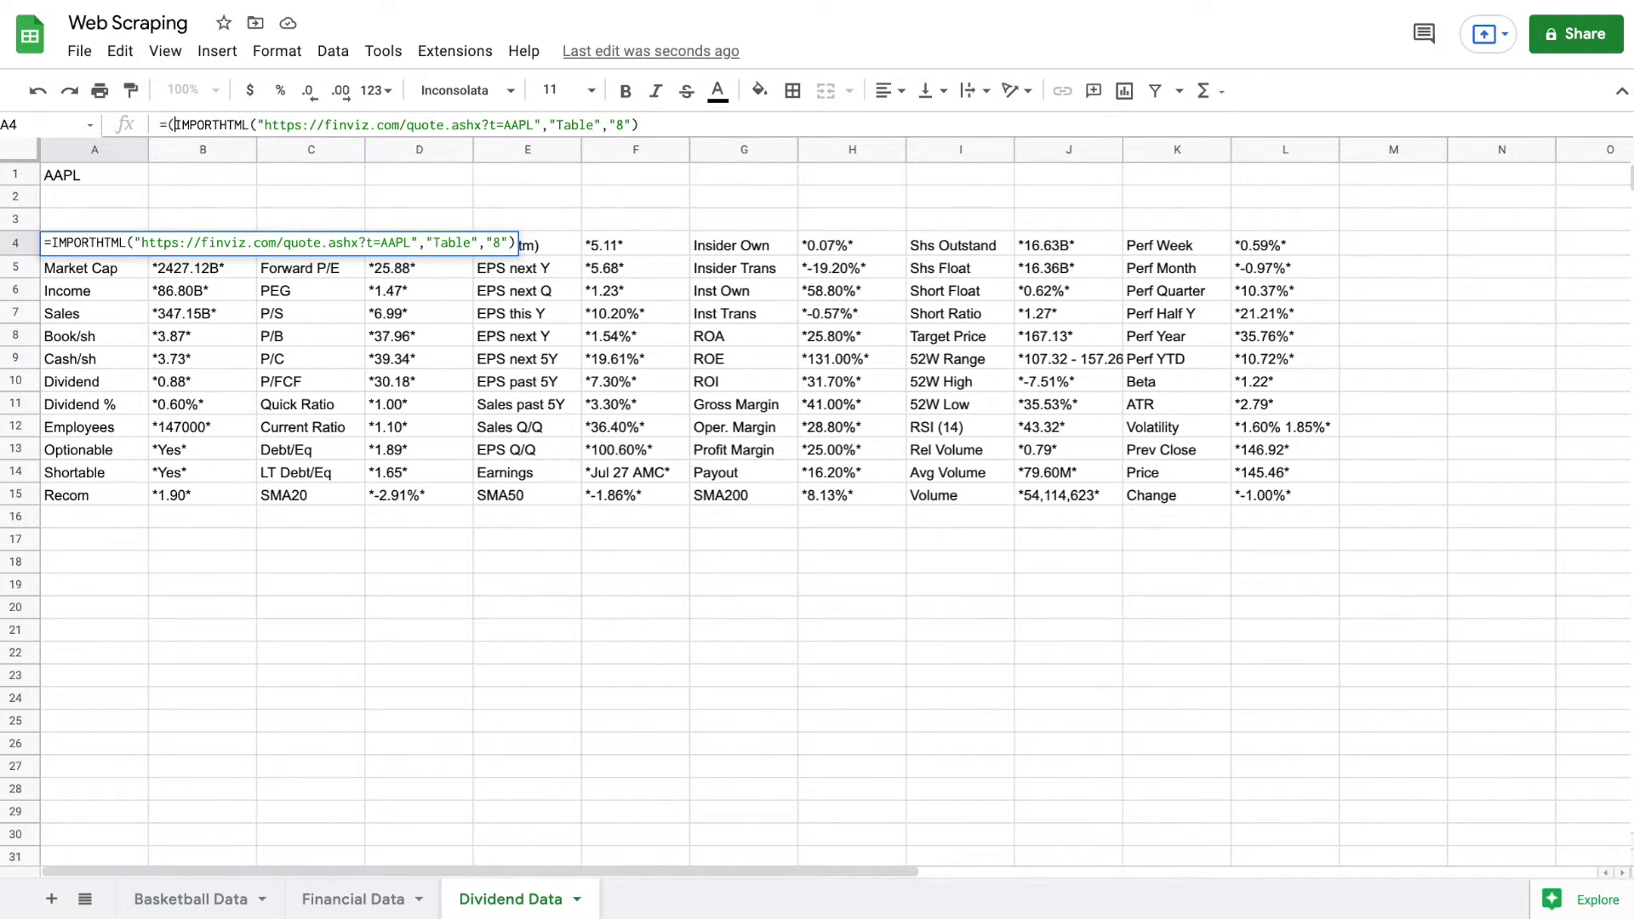
{"action": "type", "text": "index"}
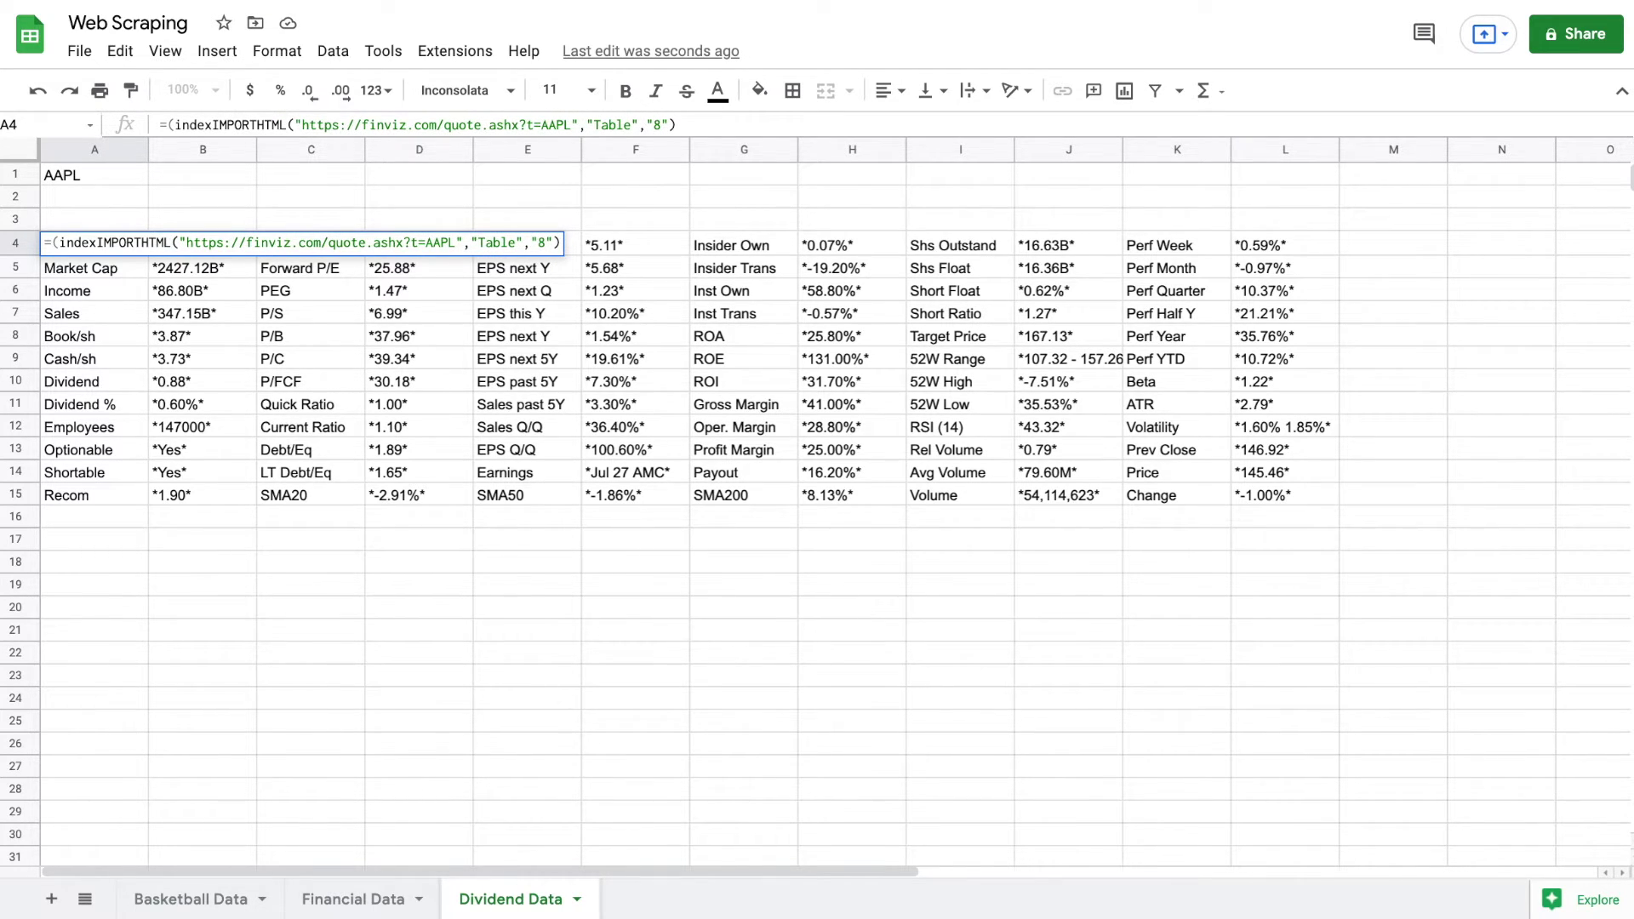
{"action": "type", "text": "("}
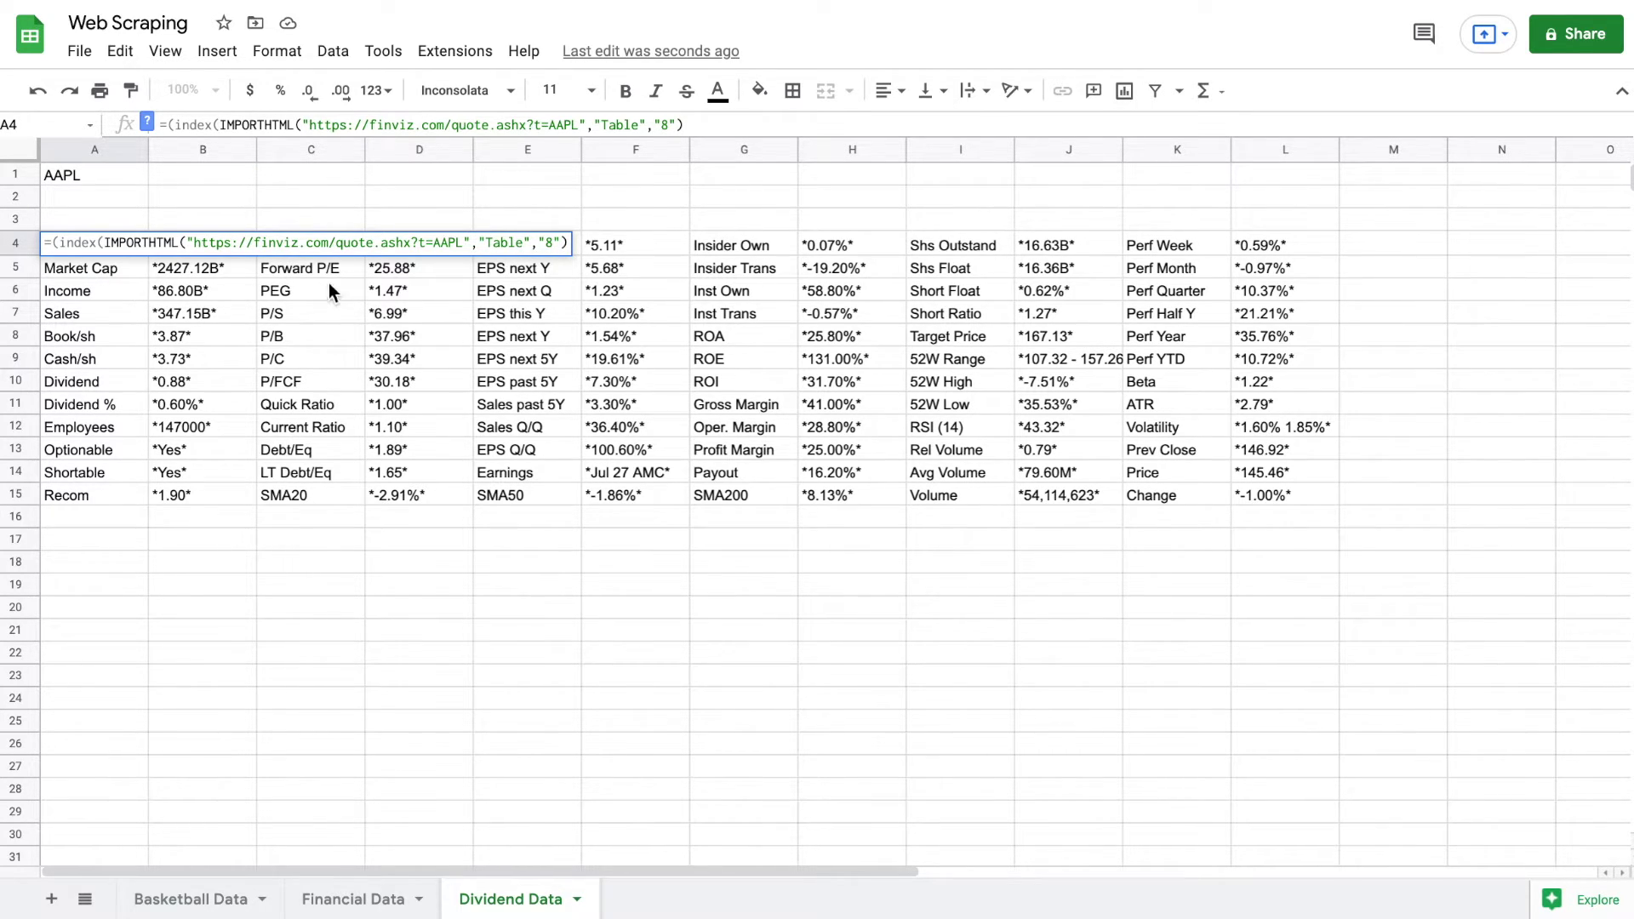
{"action": "left_click", "coordinate": [703, 126]}
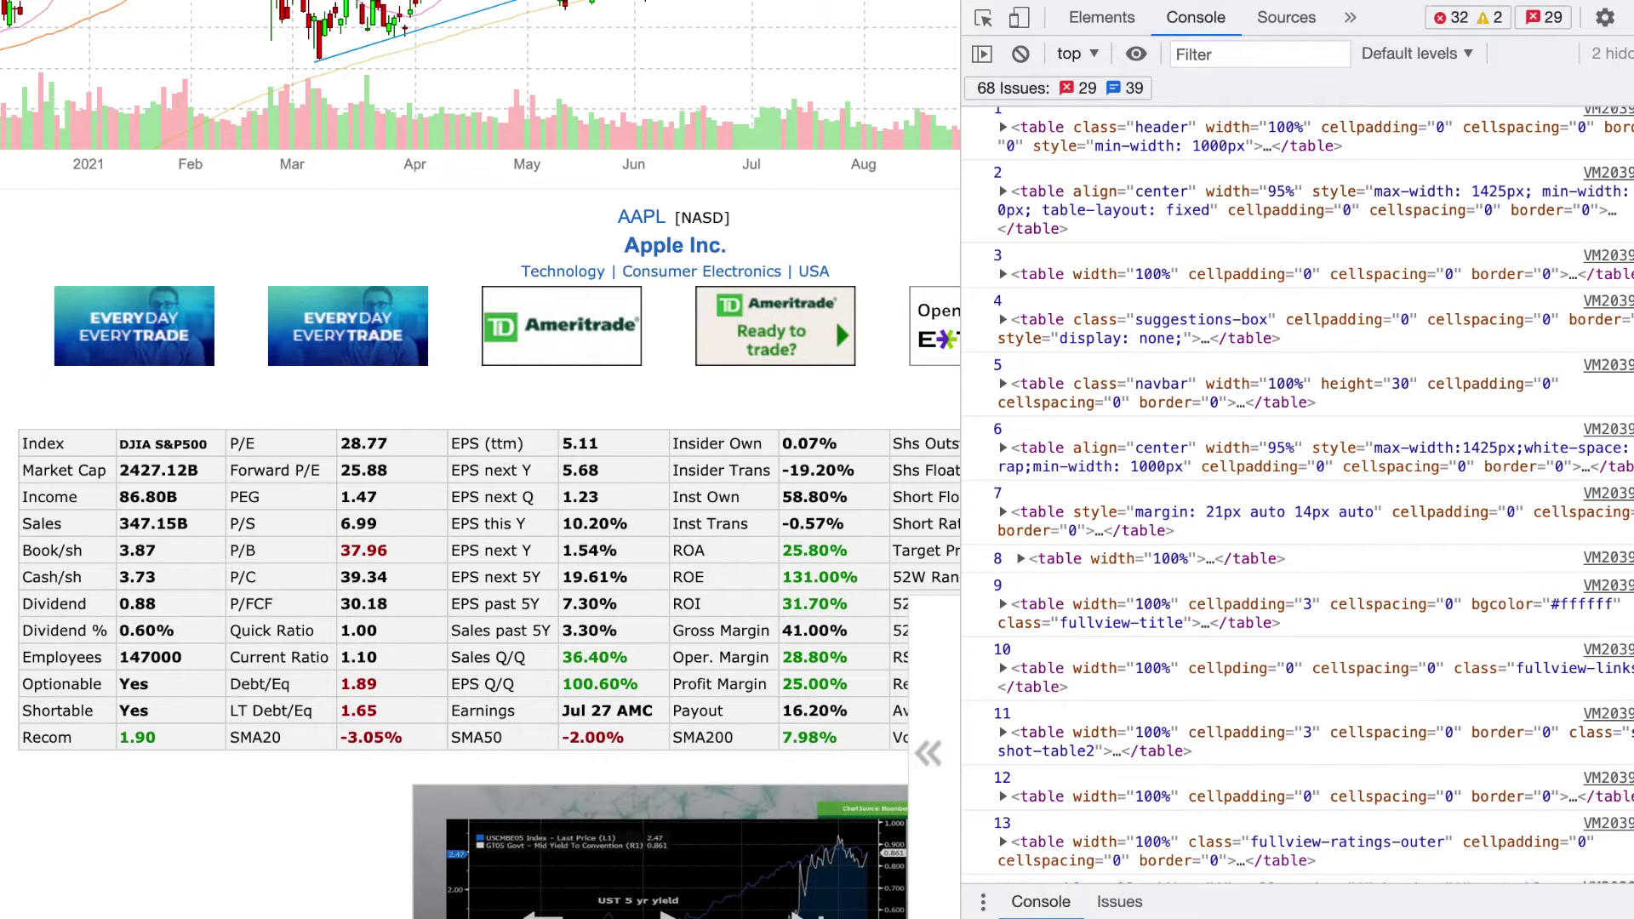
{"action": "key", "text": "F12"}
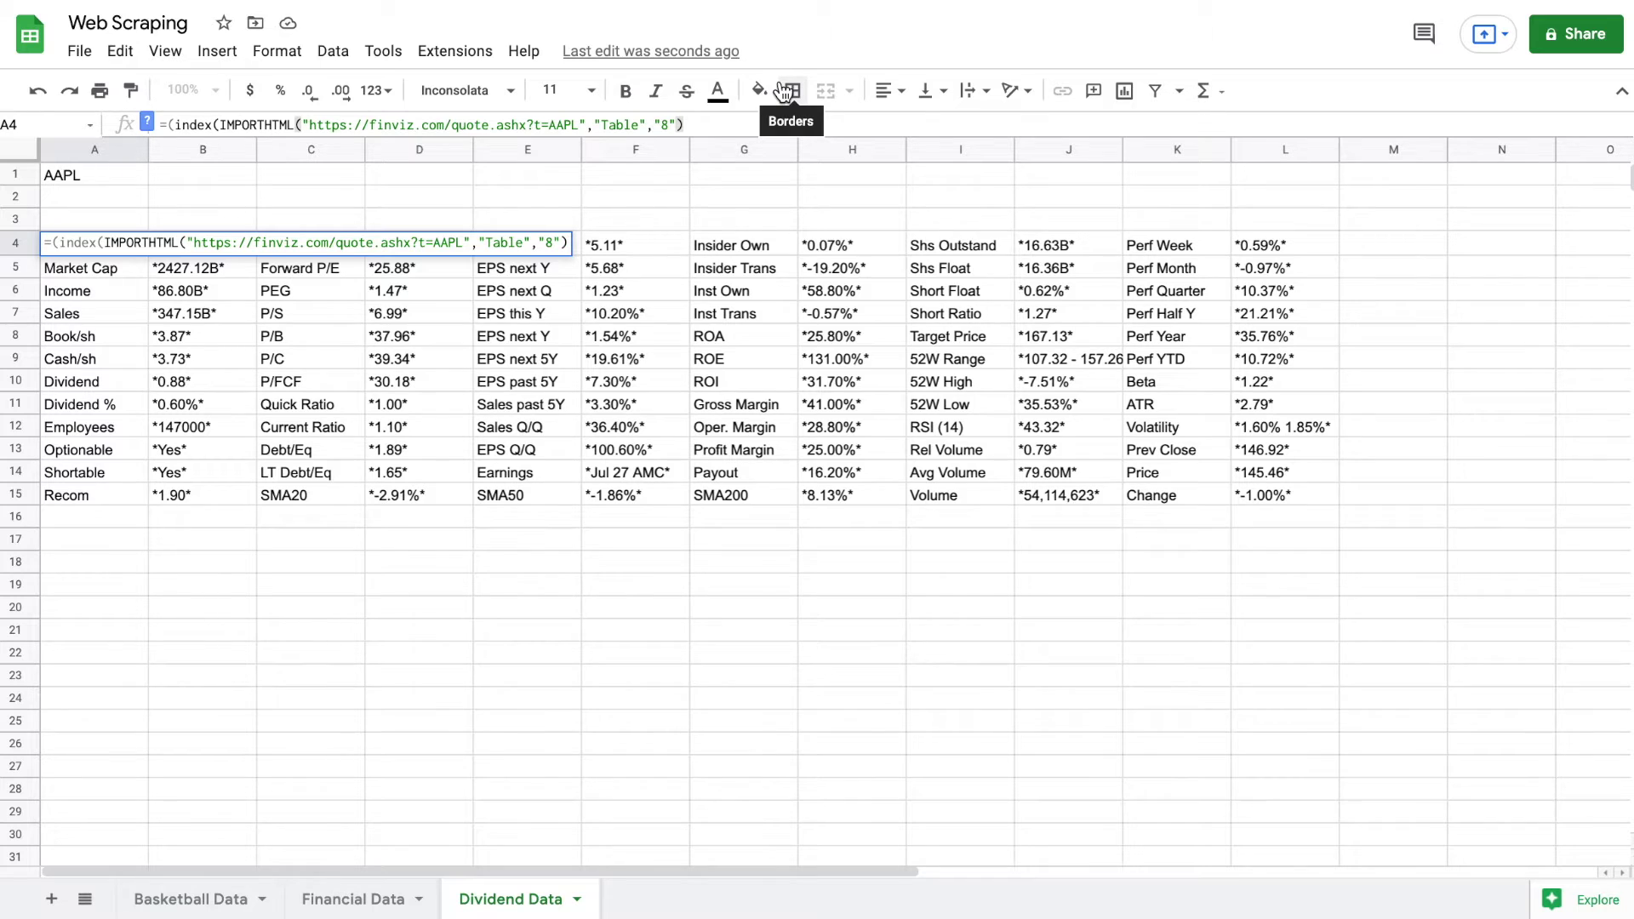
{"action": "type", "text": ",7"}
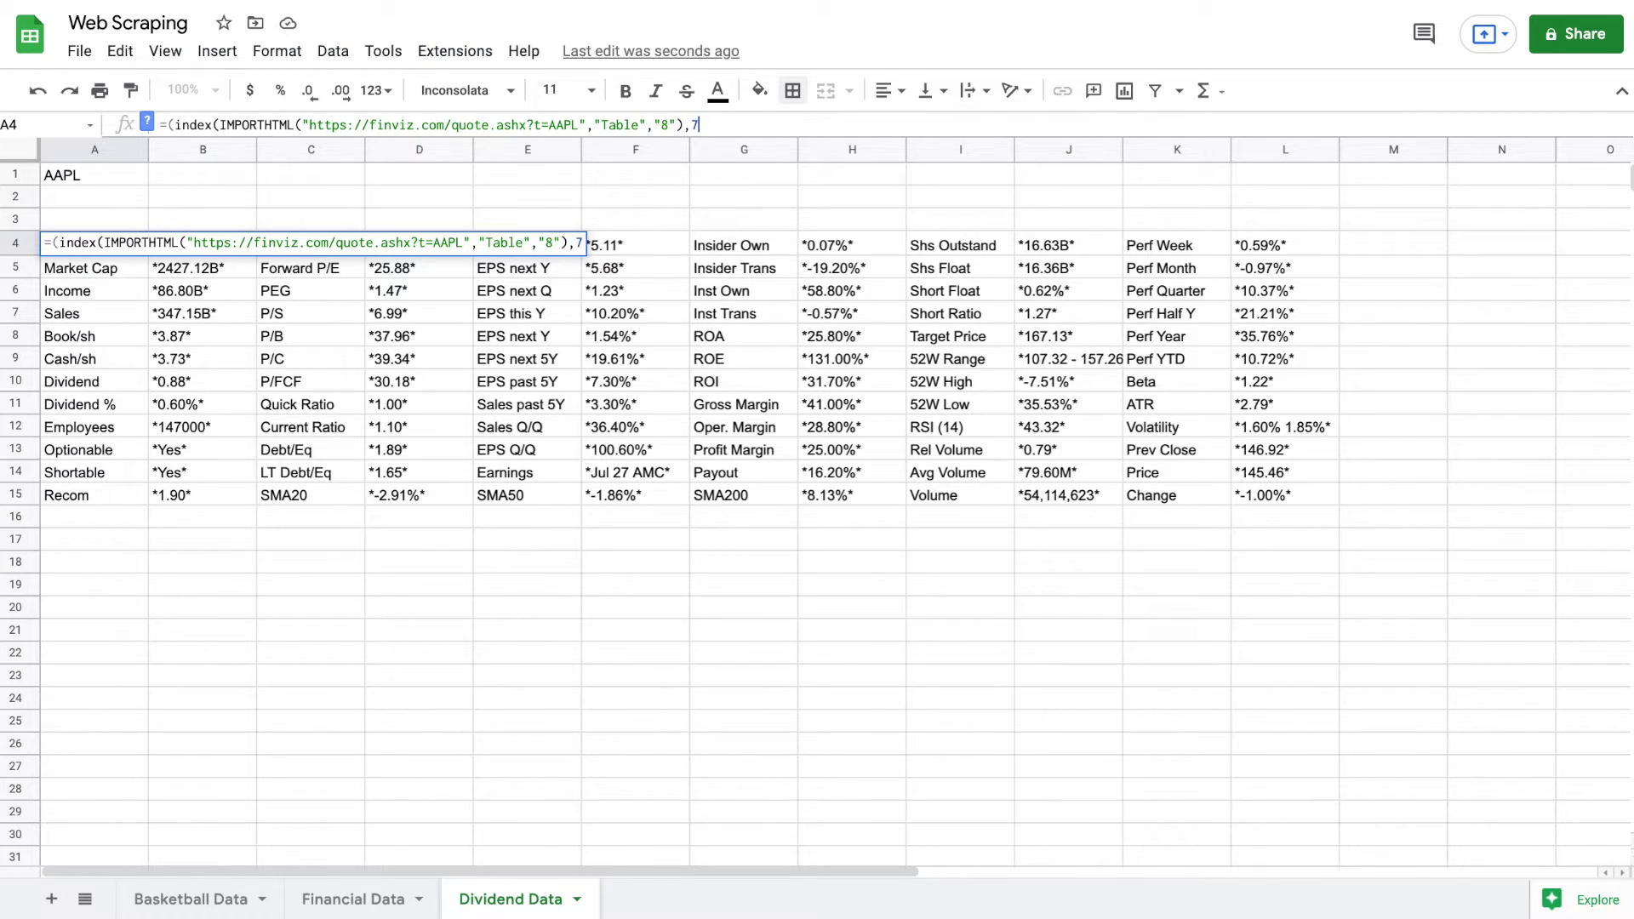
{"action": "type", "text": ","}
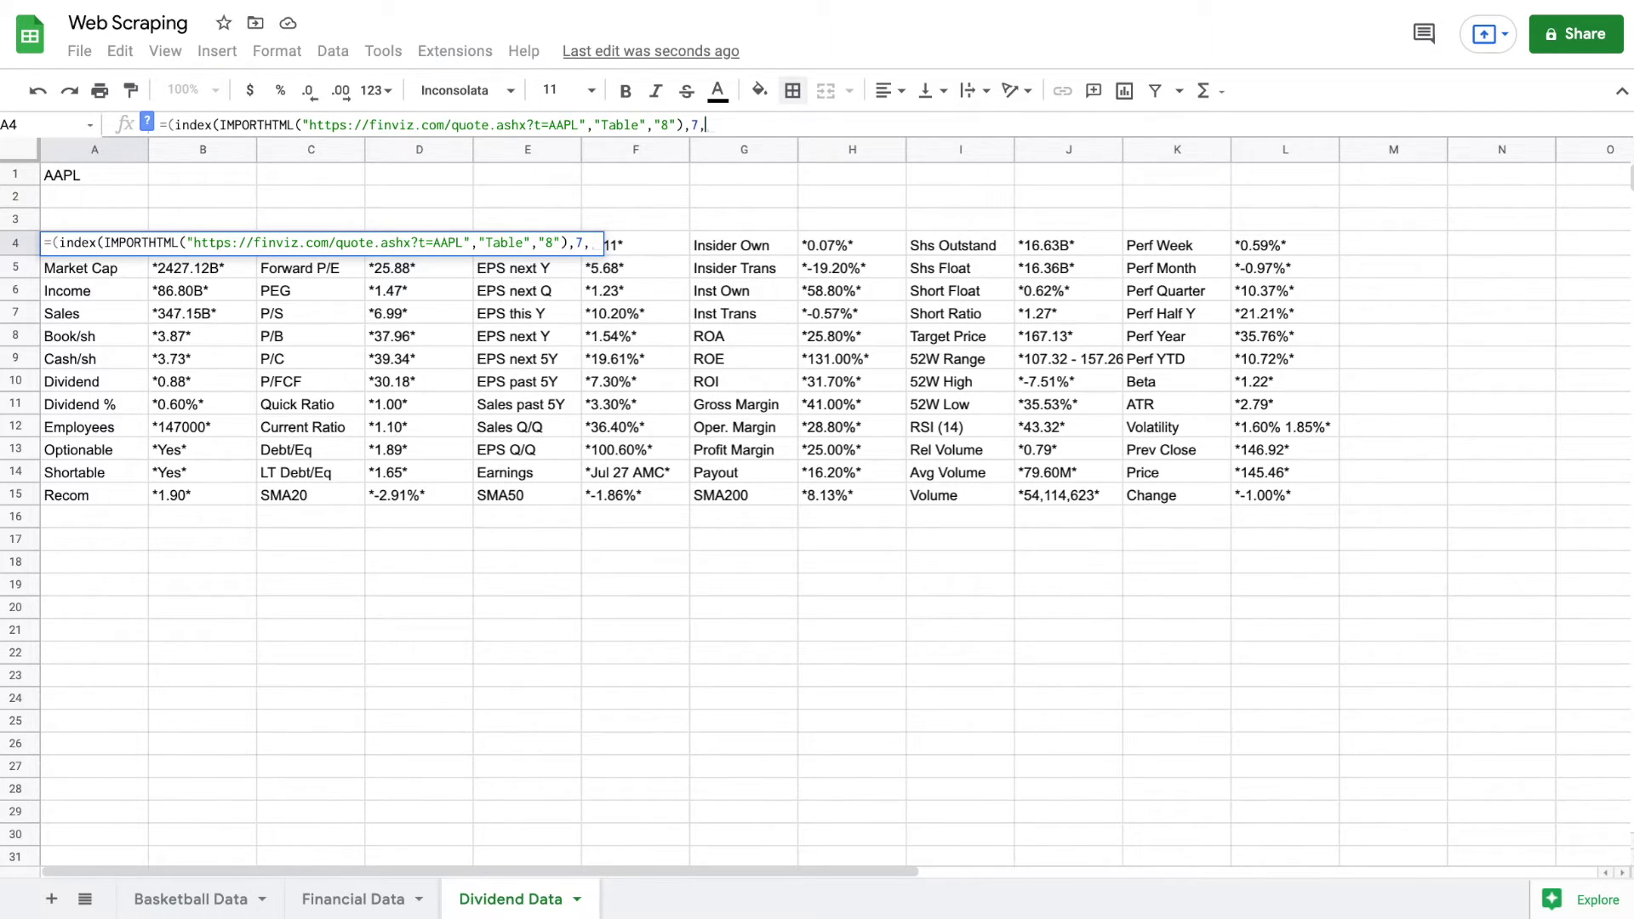
{"action": "type", "text": "2))"}
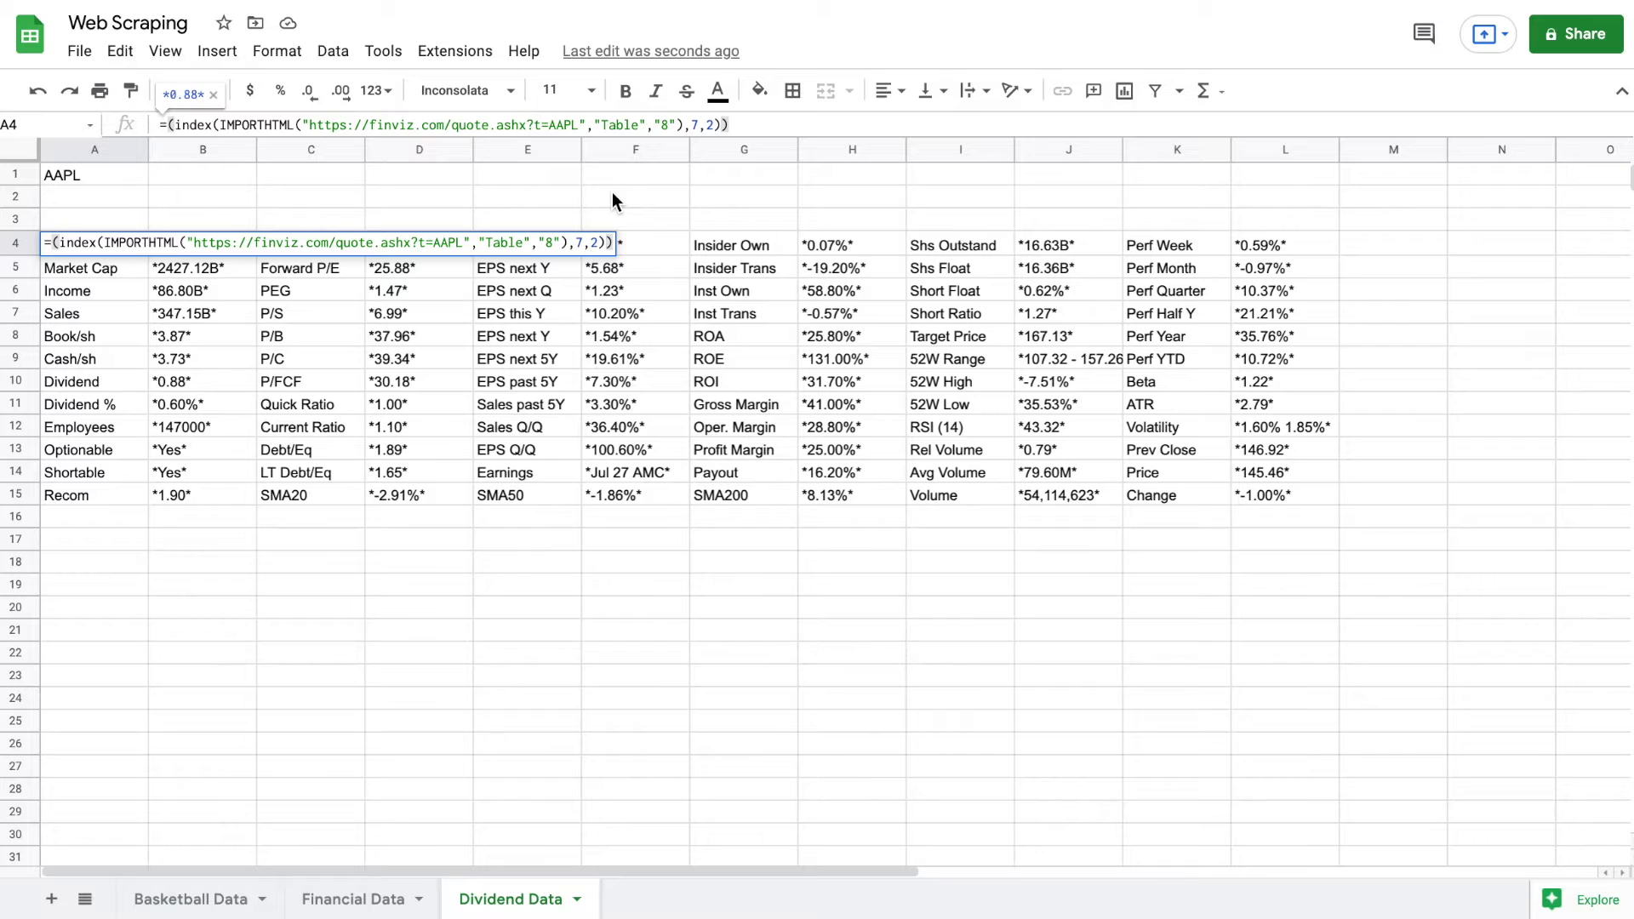
{"action": "key", "text": "Return"}
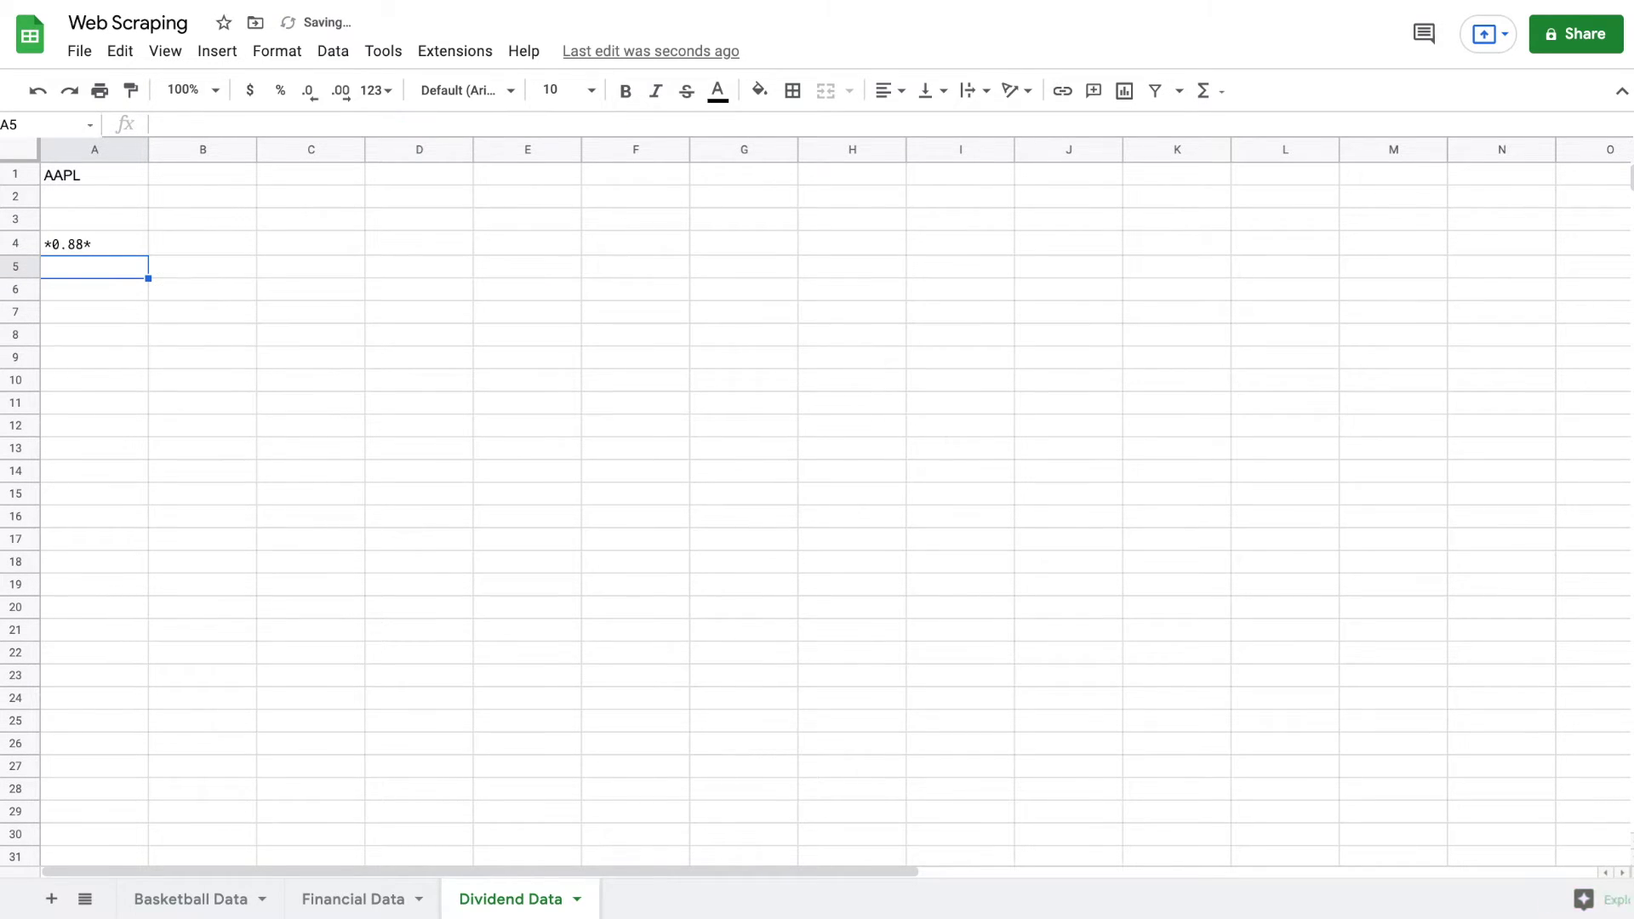
{"action": "left_click", "coordinate": [121, 247]}
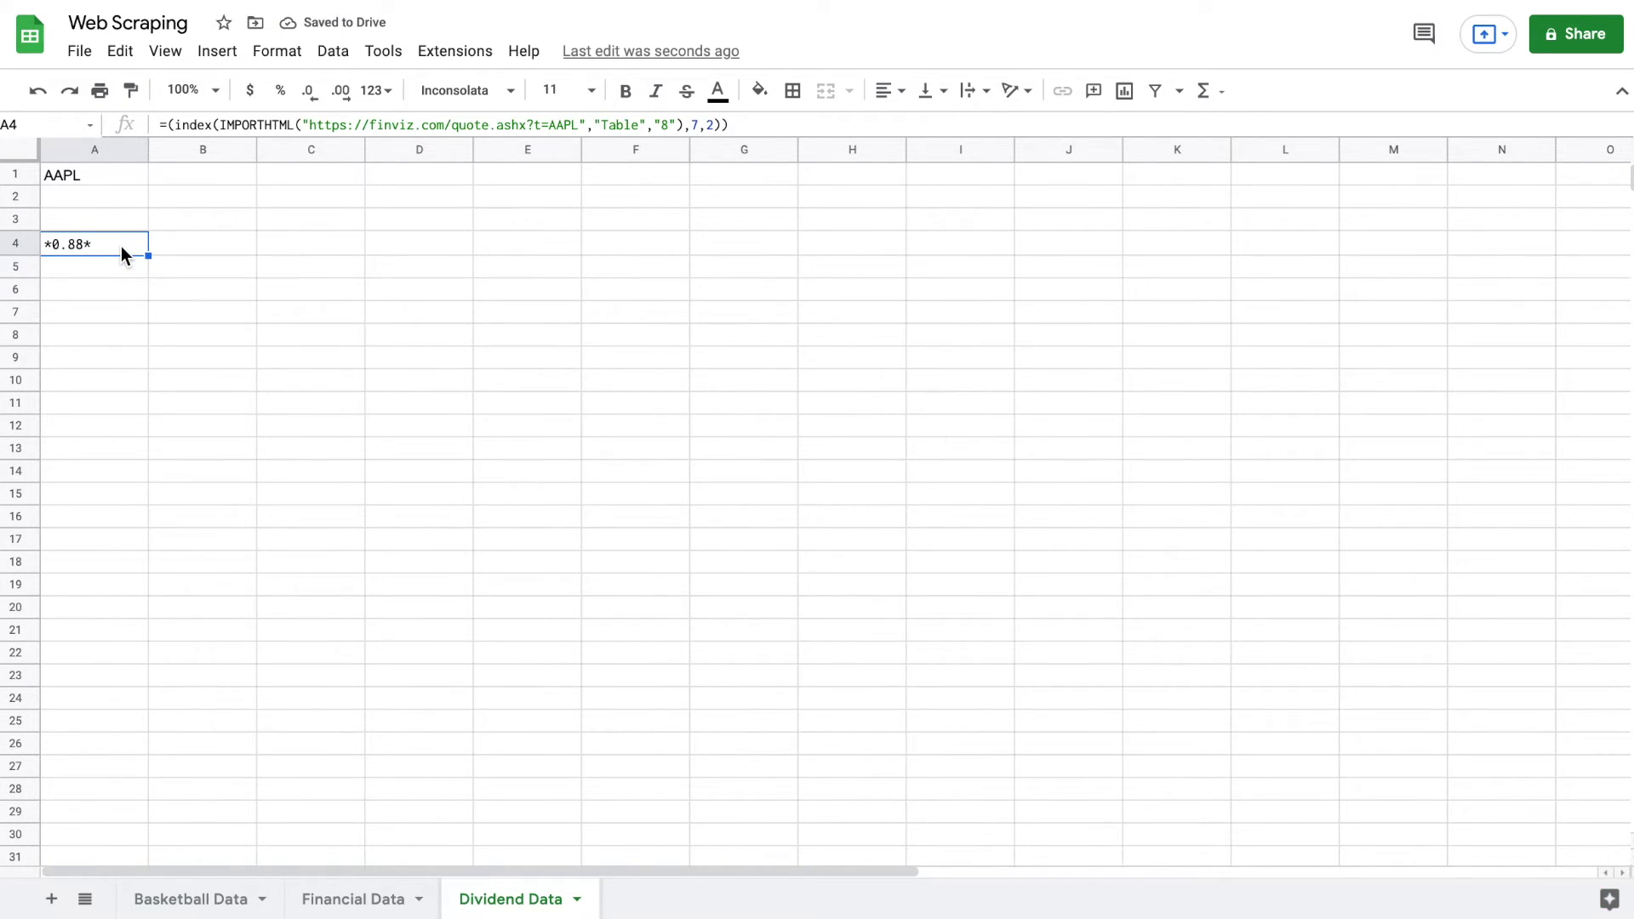
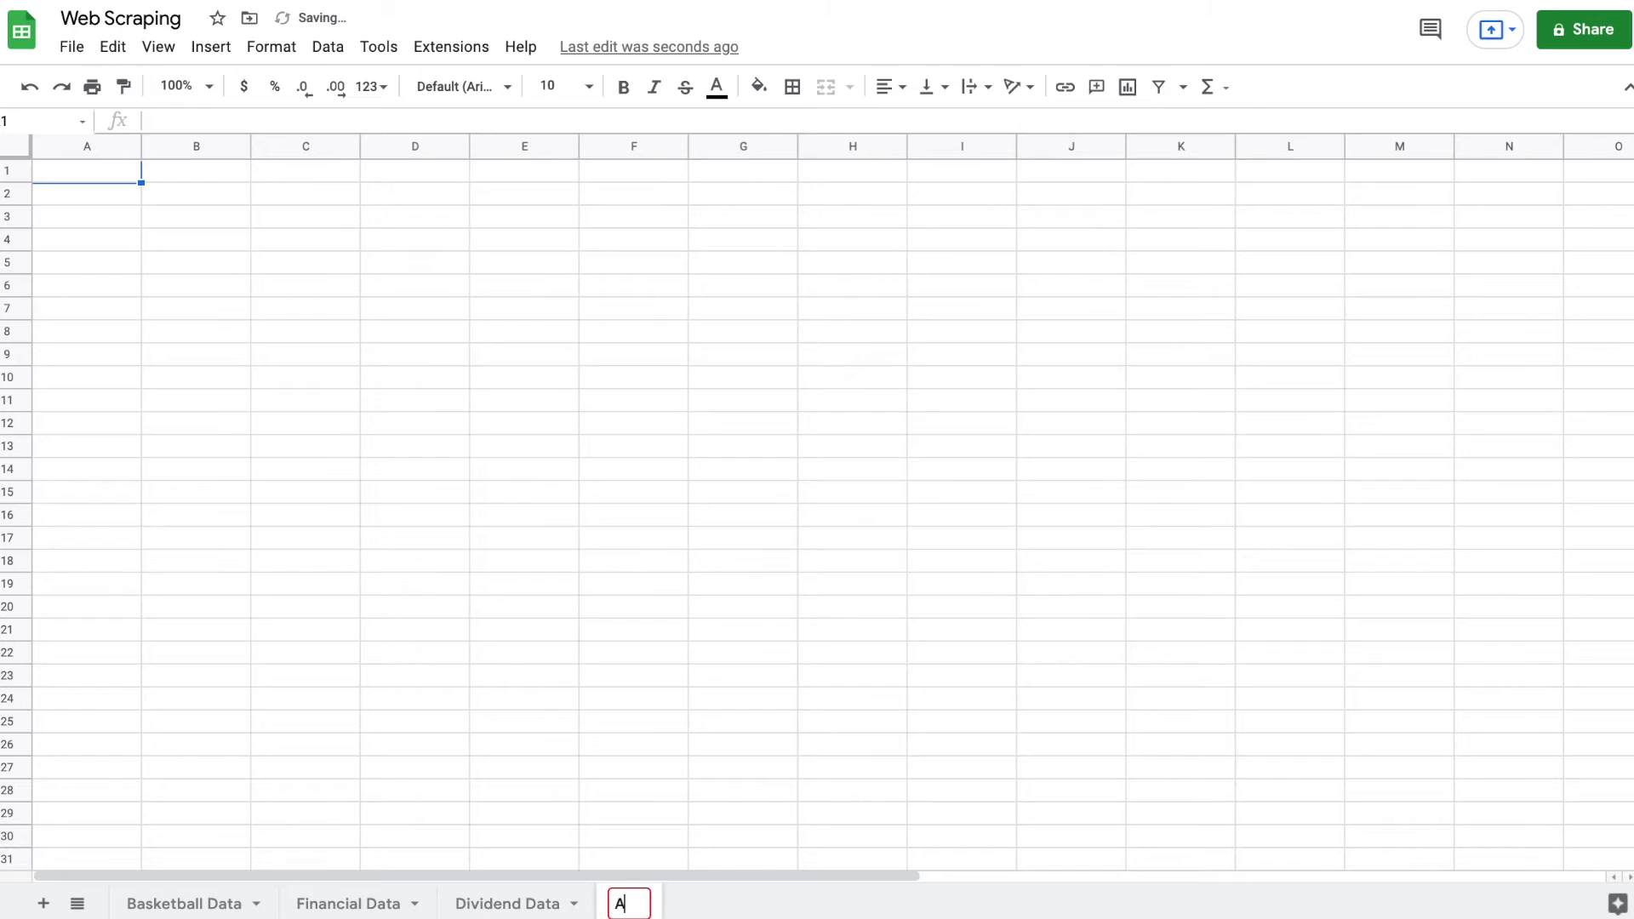
- Name the new sheet Automate and enter the tickers AAPL, VZ and T in A3:A5
{"action": "key", "text": "Return"}
{"action": "left_click", "coordinate": [99, 221]}
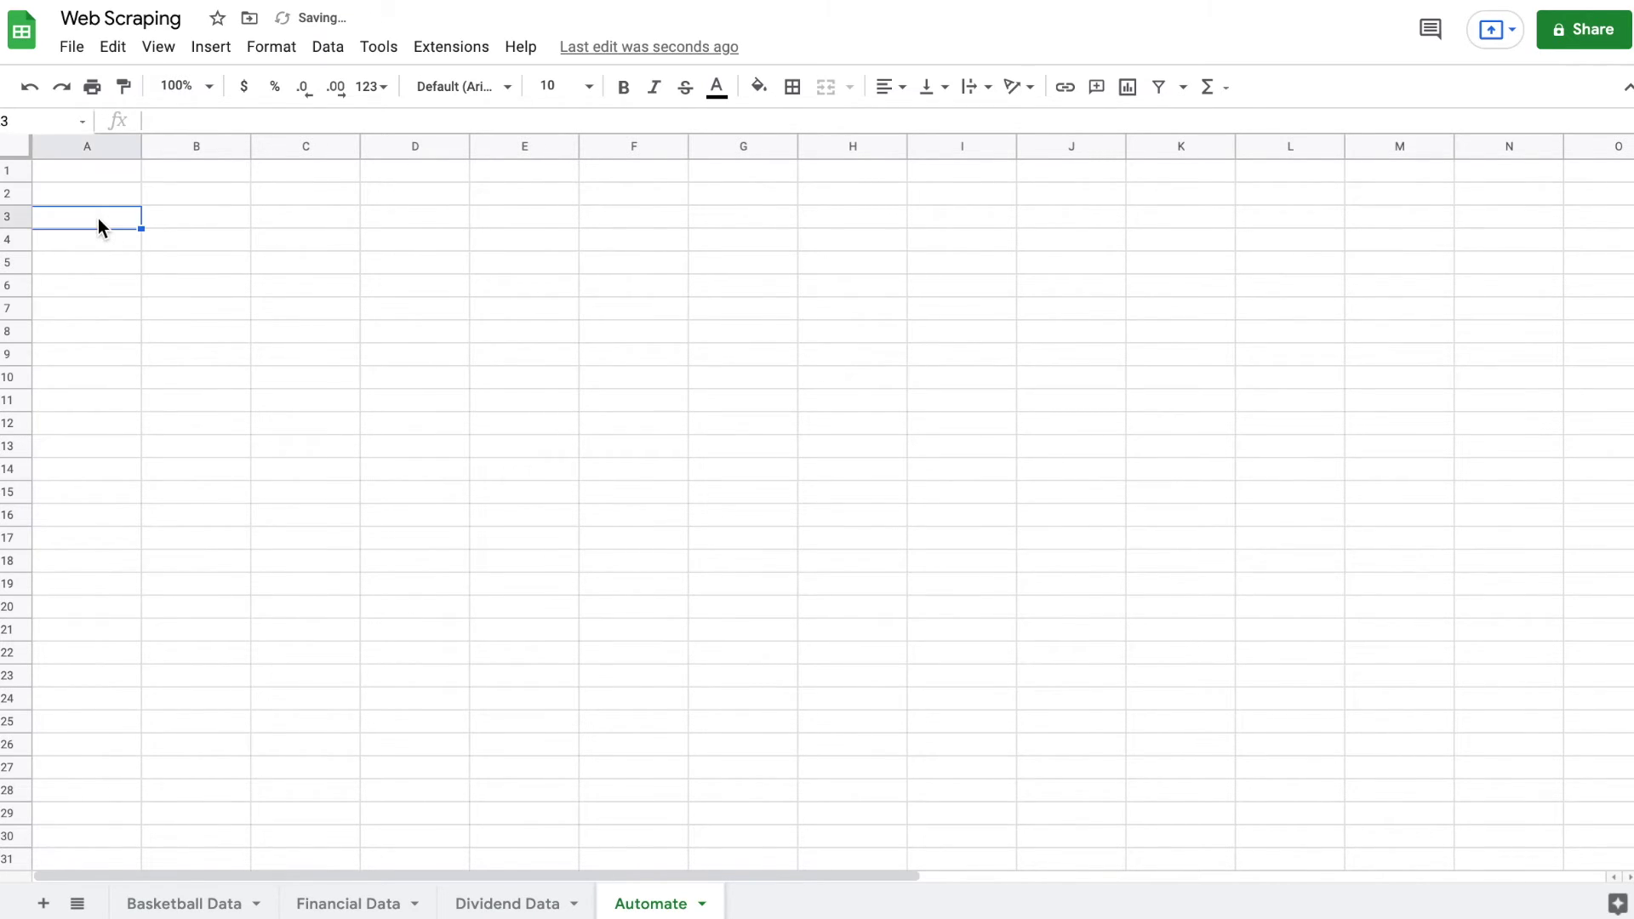
{"action": "type", "text": "AAPL"}
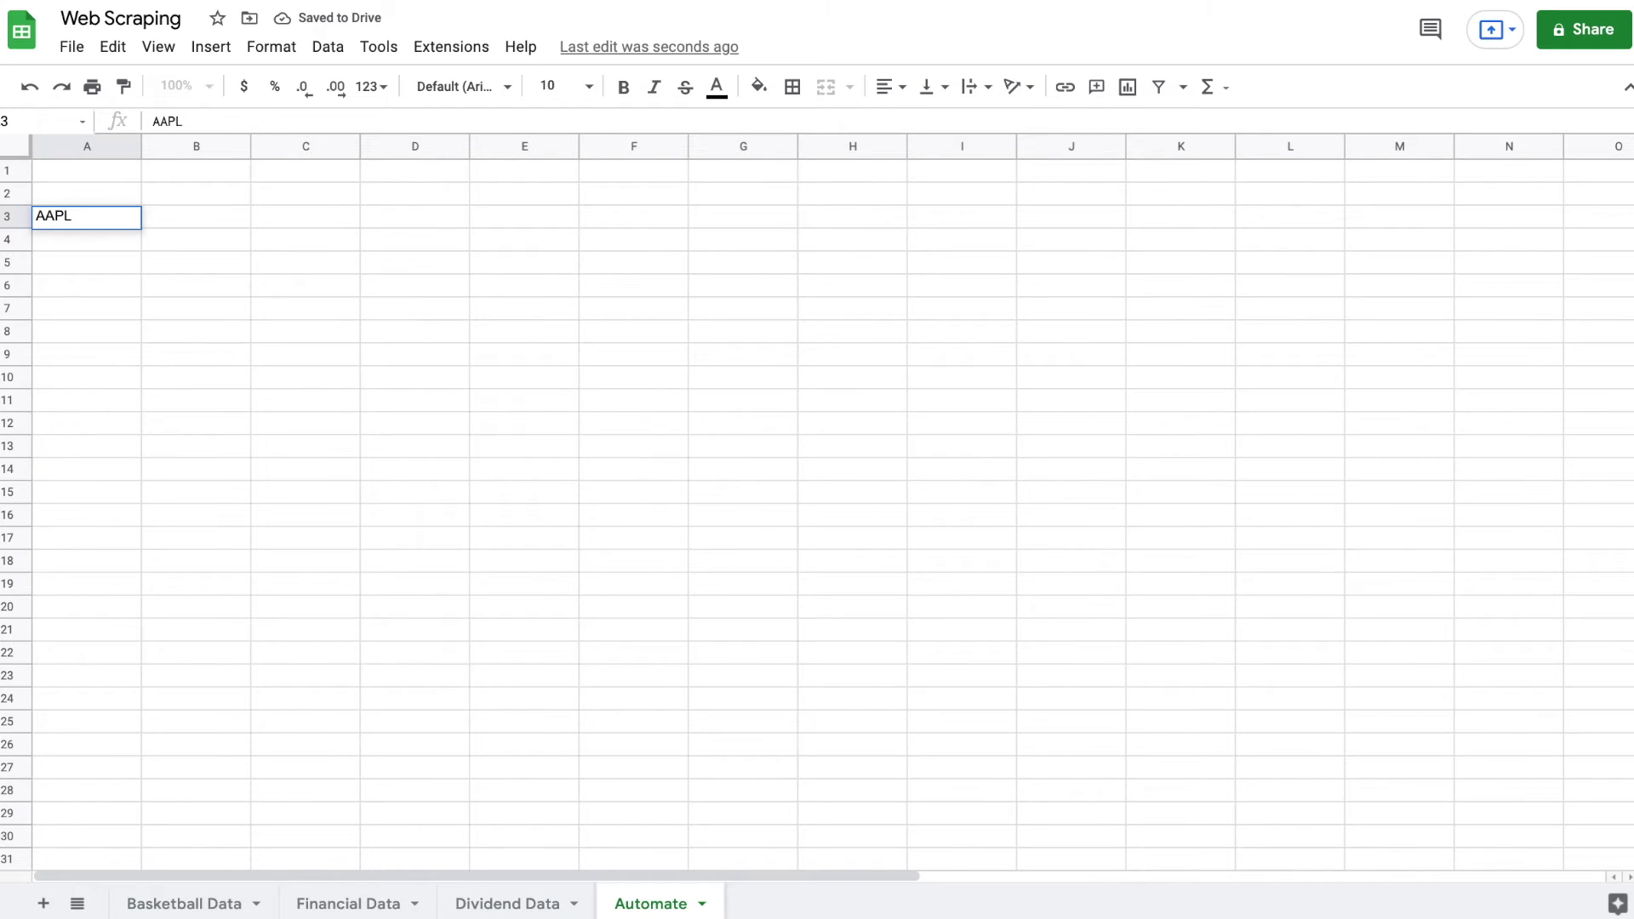
{"action": "key", "text": "Return"}
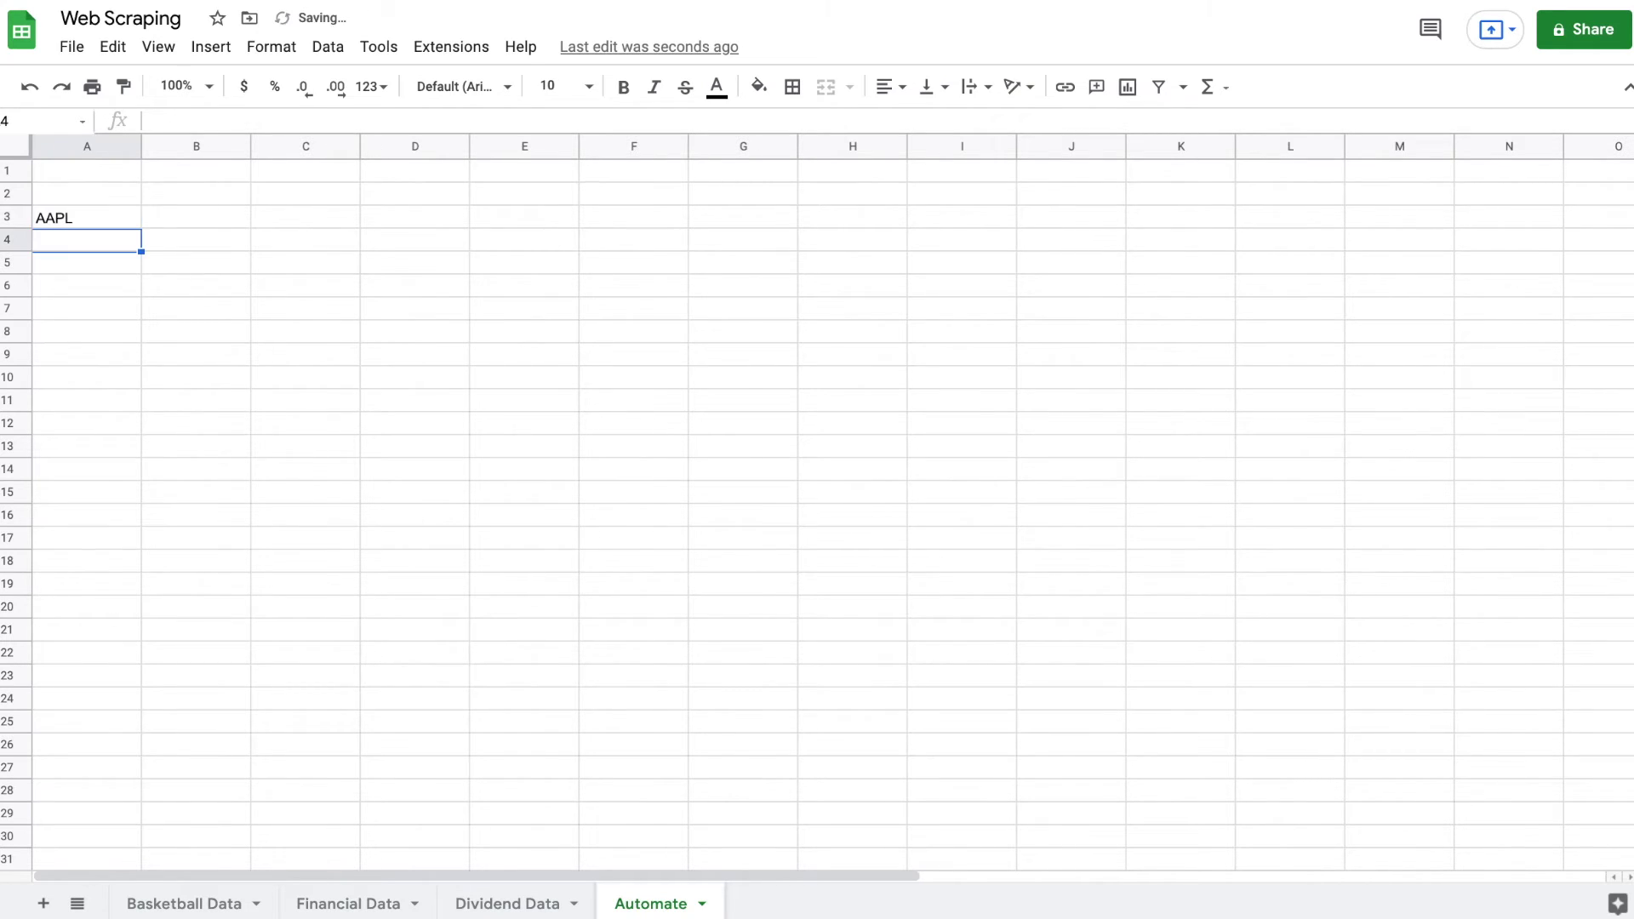
{"action": "type", "text": "VZ"}
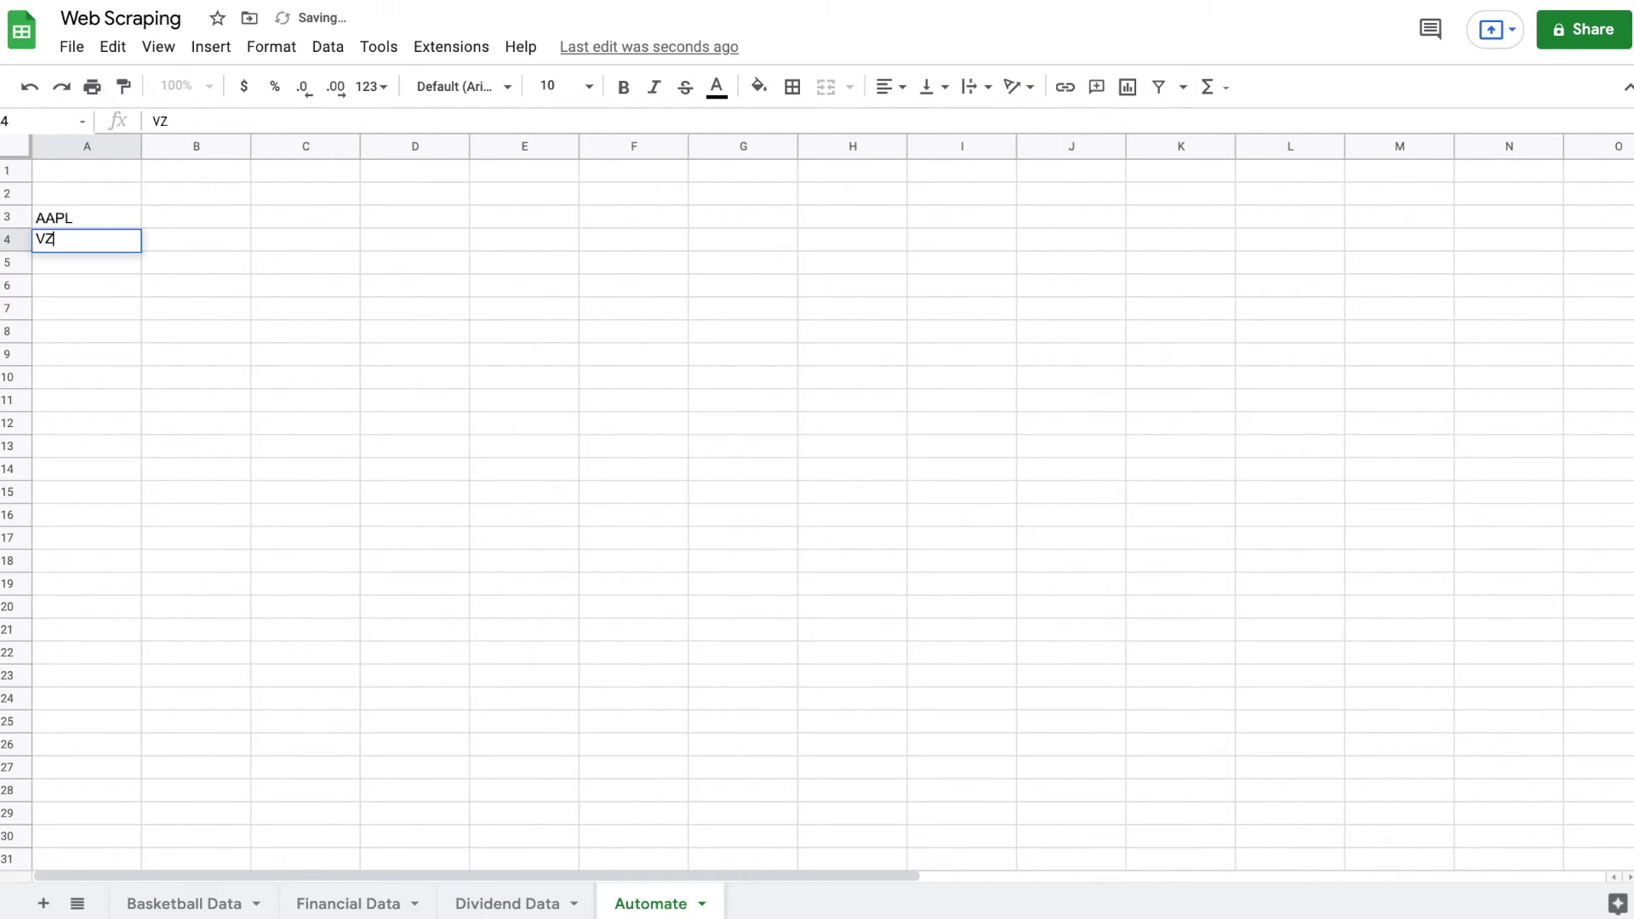
{"action": "key", "text": "Return"}
{"action": "type", "text": "T"}
{"action": "key", "text": "Return"}
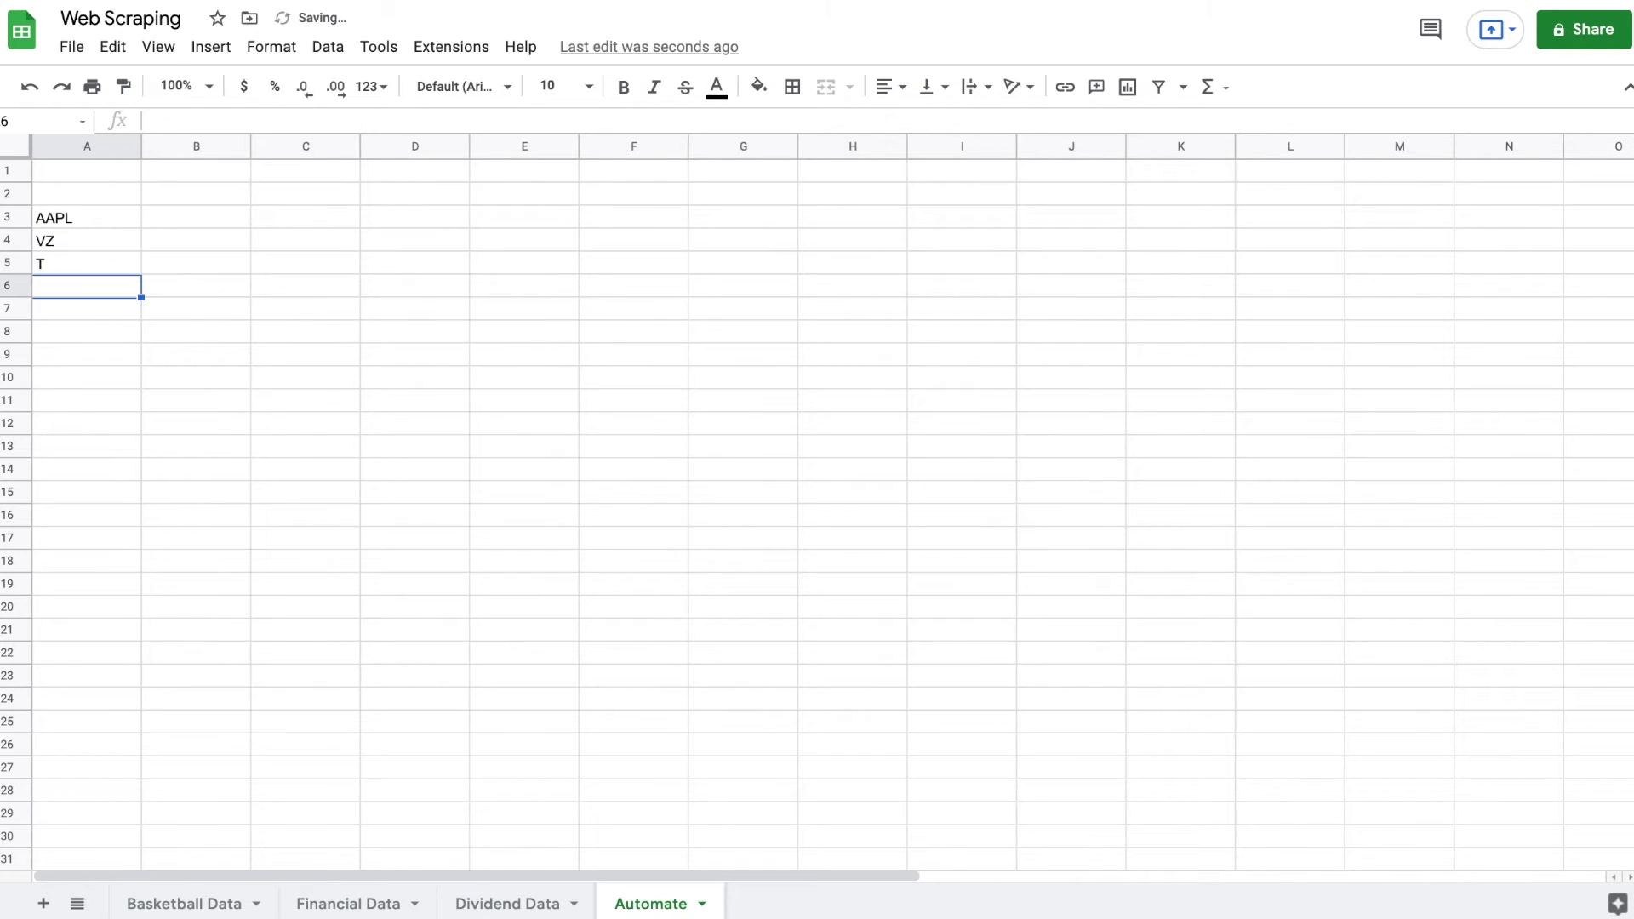
- Copy the full INDEX/IMPORTHTML formula text from A4 of the Dividend Data sheet into B3 of the Automate sheet
{"action": "left_click", "coordinate": [210, 217]}
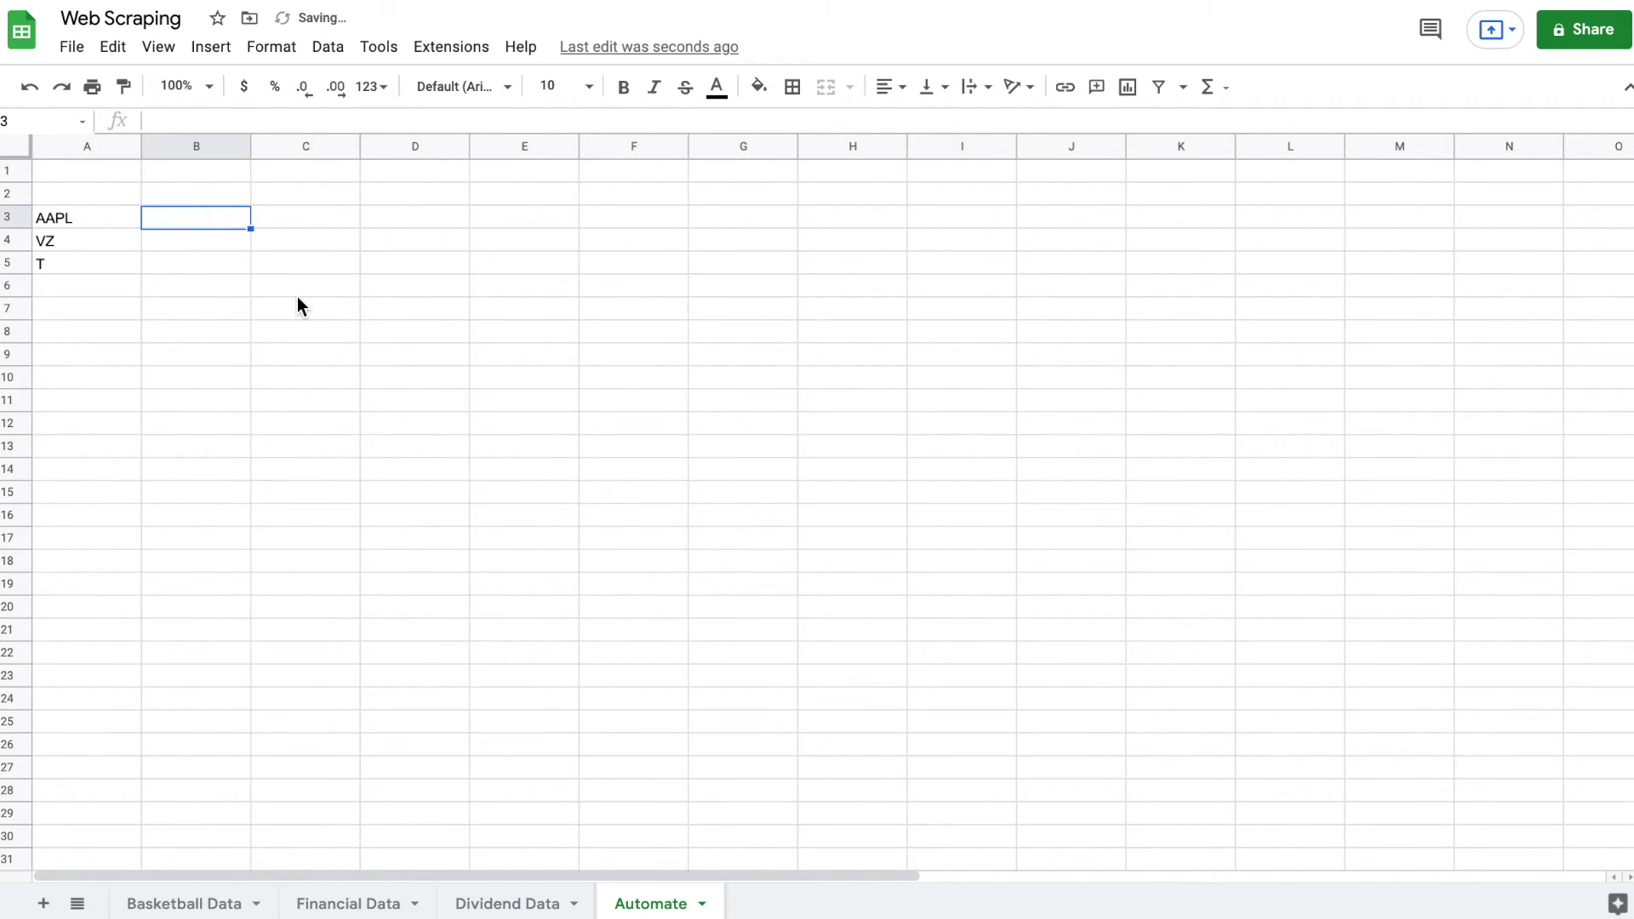
{"action": "left_click", "coordinate": [532, 902]}
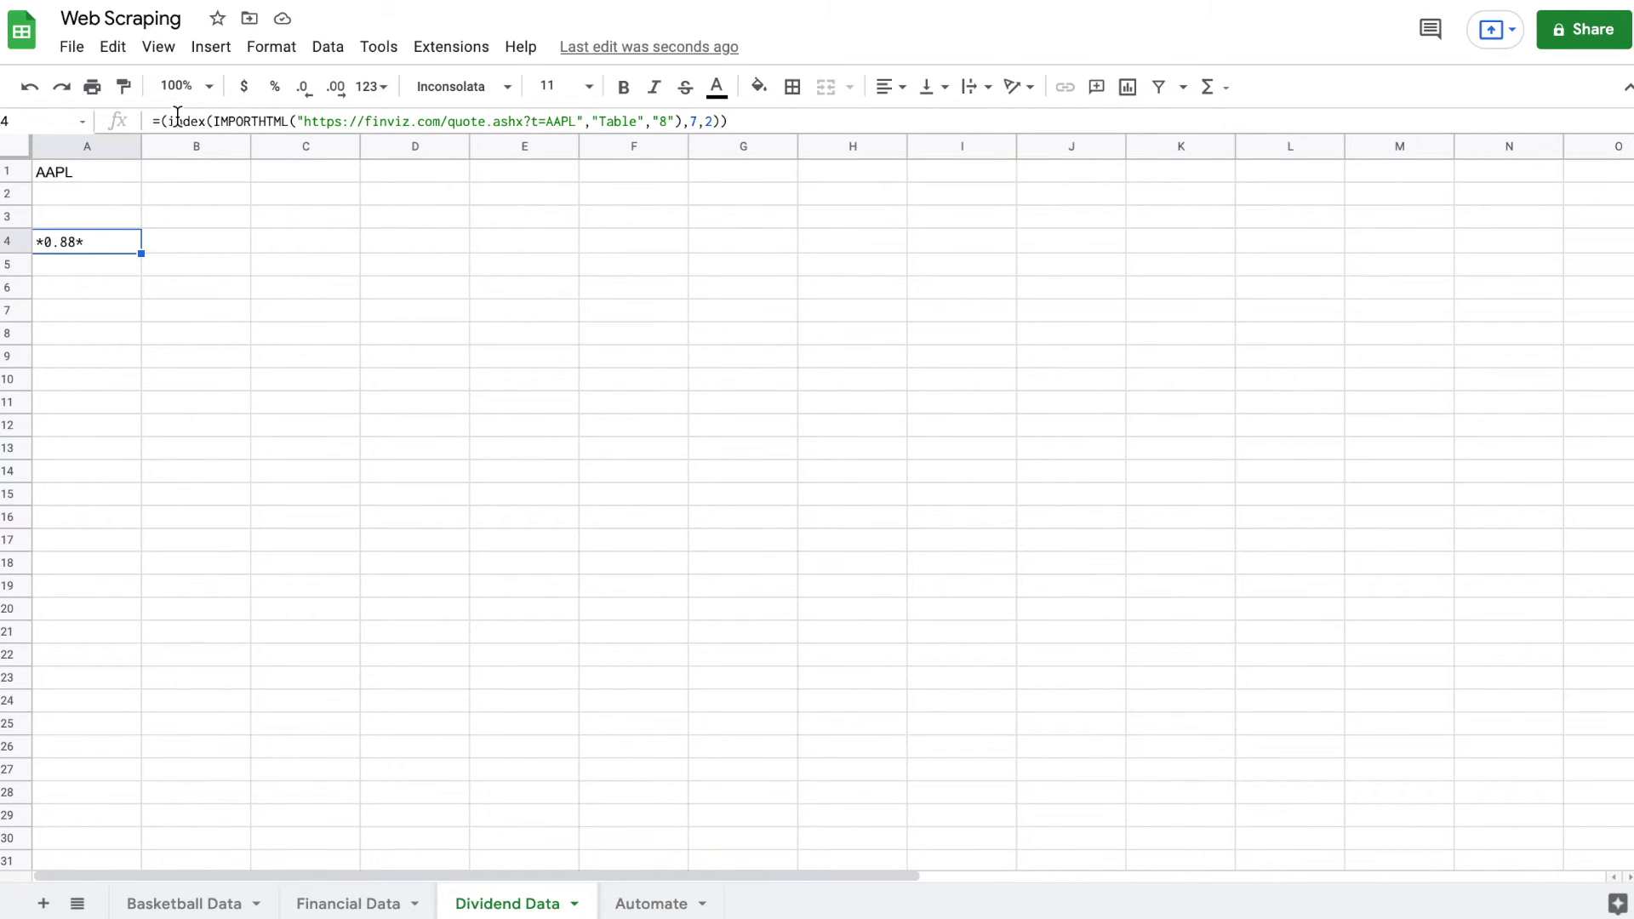
{"action": "left_click_drag", "start_coordinate": [155, 121], "coordinate": [758, 116]}
{"action": "key", "text": "ctrl+c"}
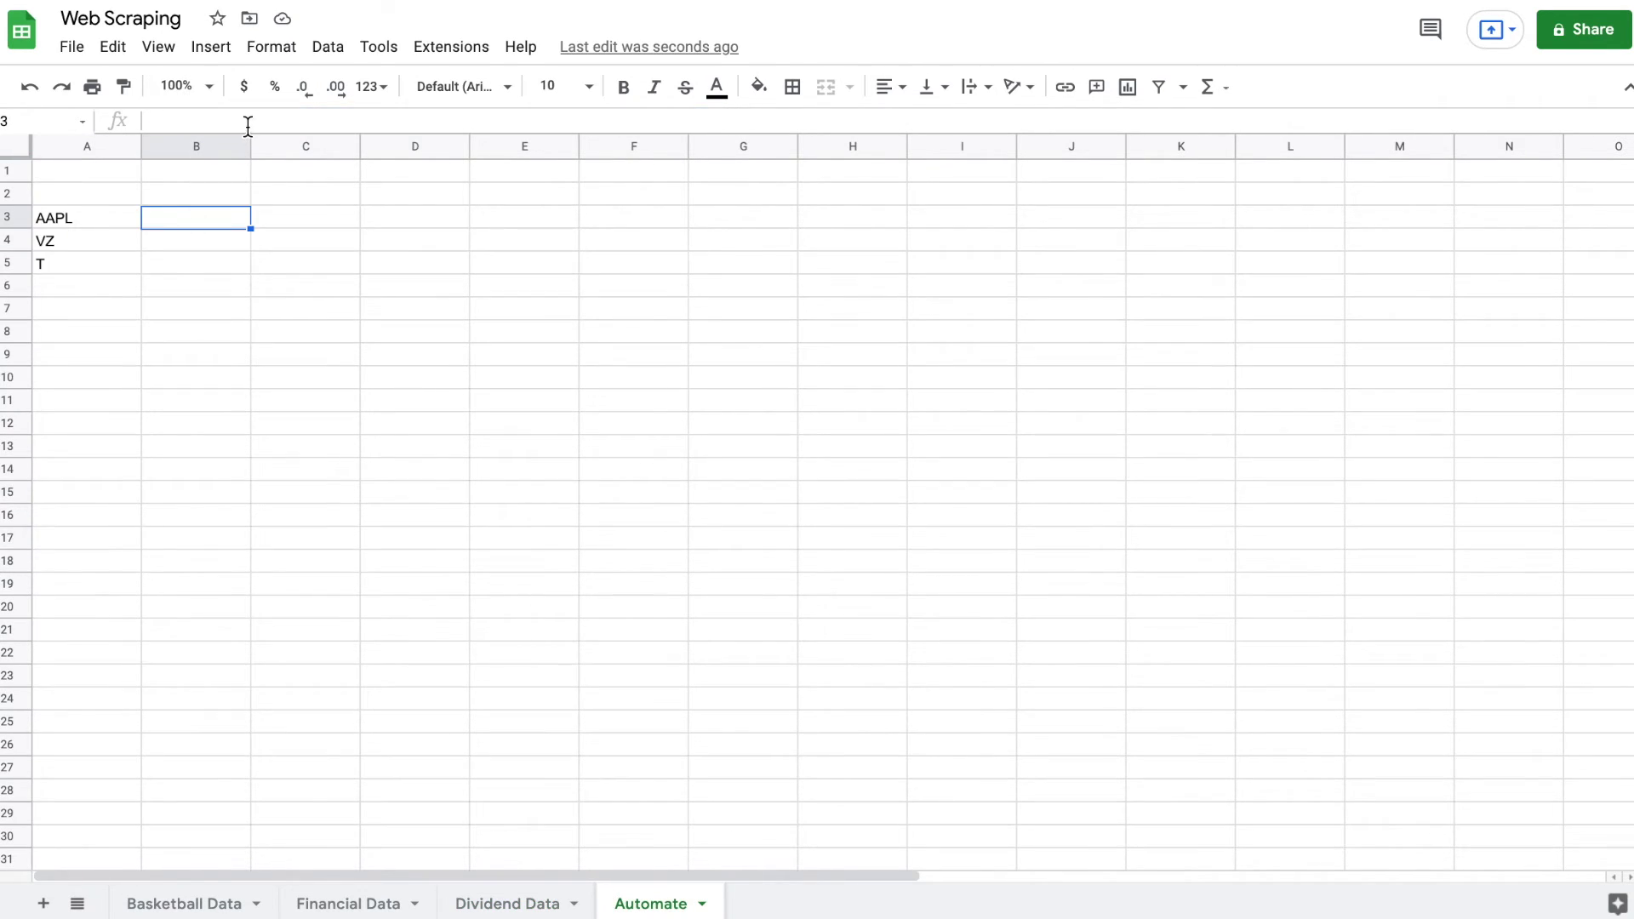
{"action": "left_click", "coordinate": [251, 121]}
{"action": "key", "text": "ctrl+v"}
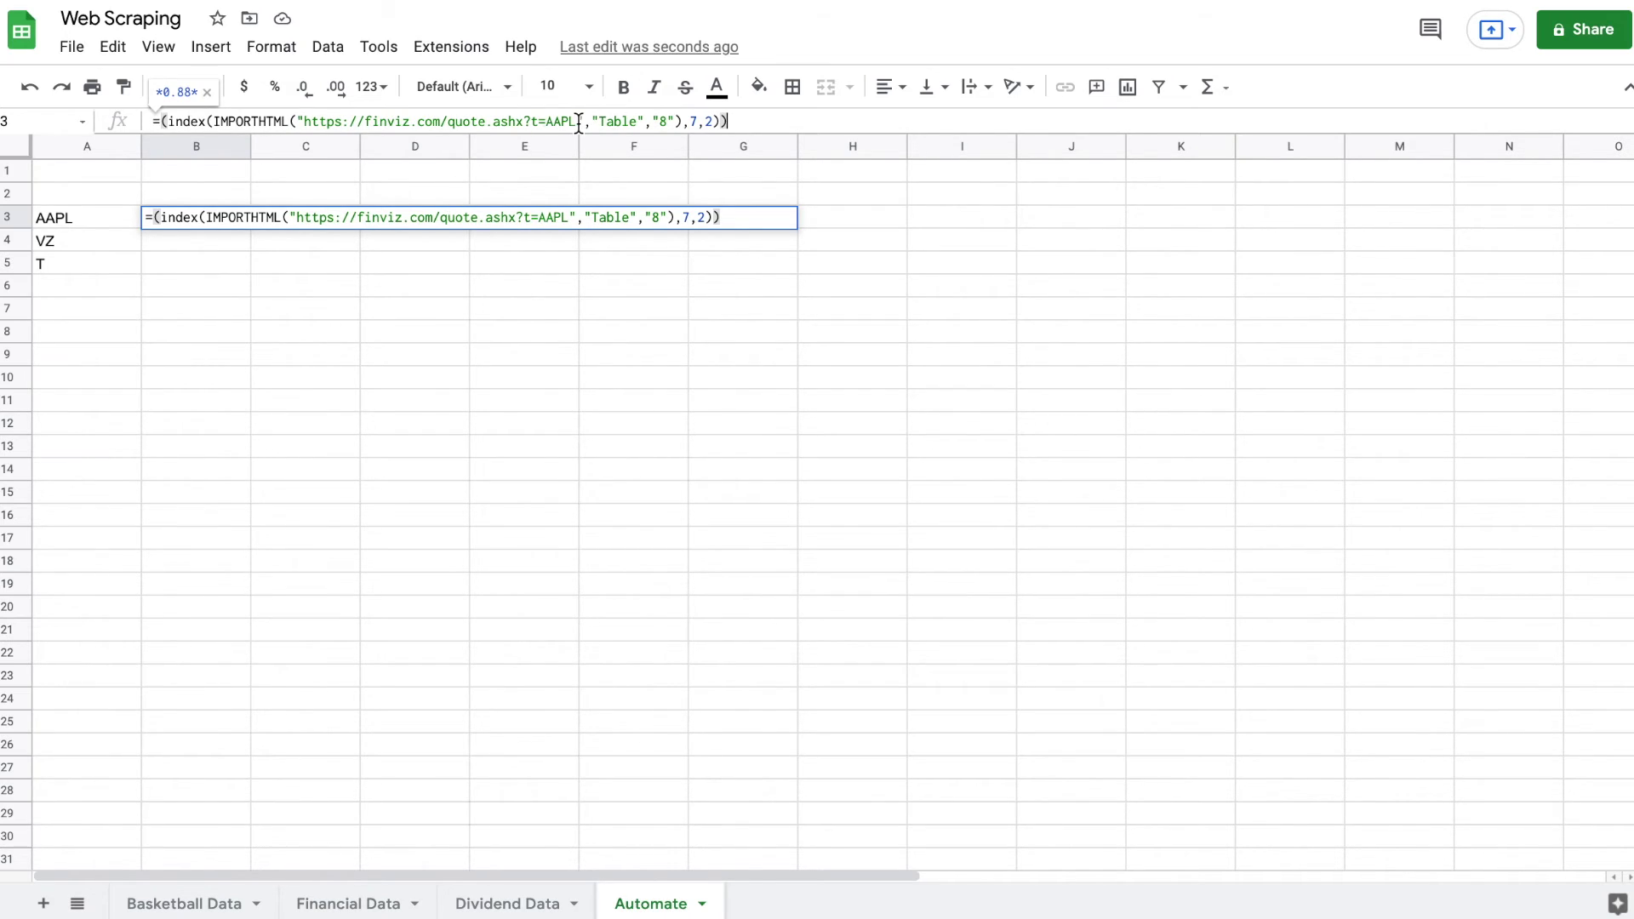
- In the B3 formula, replace the hard-coded AAPL in the URL with a concatenated reference to the ticker cell, &A3
{"action": "left_click_drag", "start_coordinate": [579, 122], "coordinate": [545, 122]}
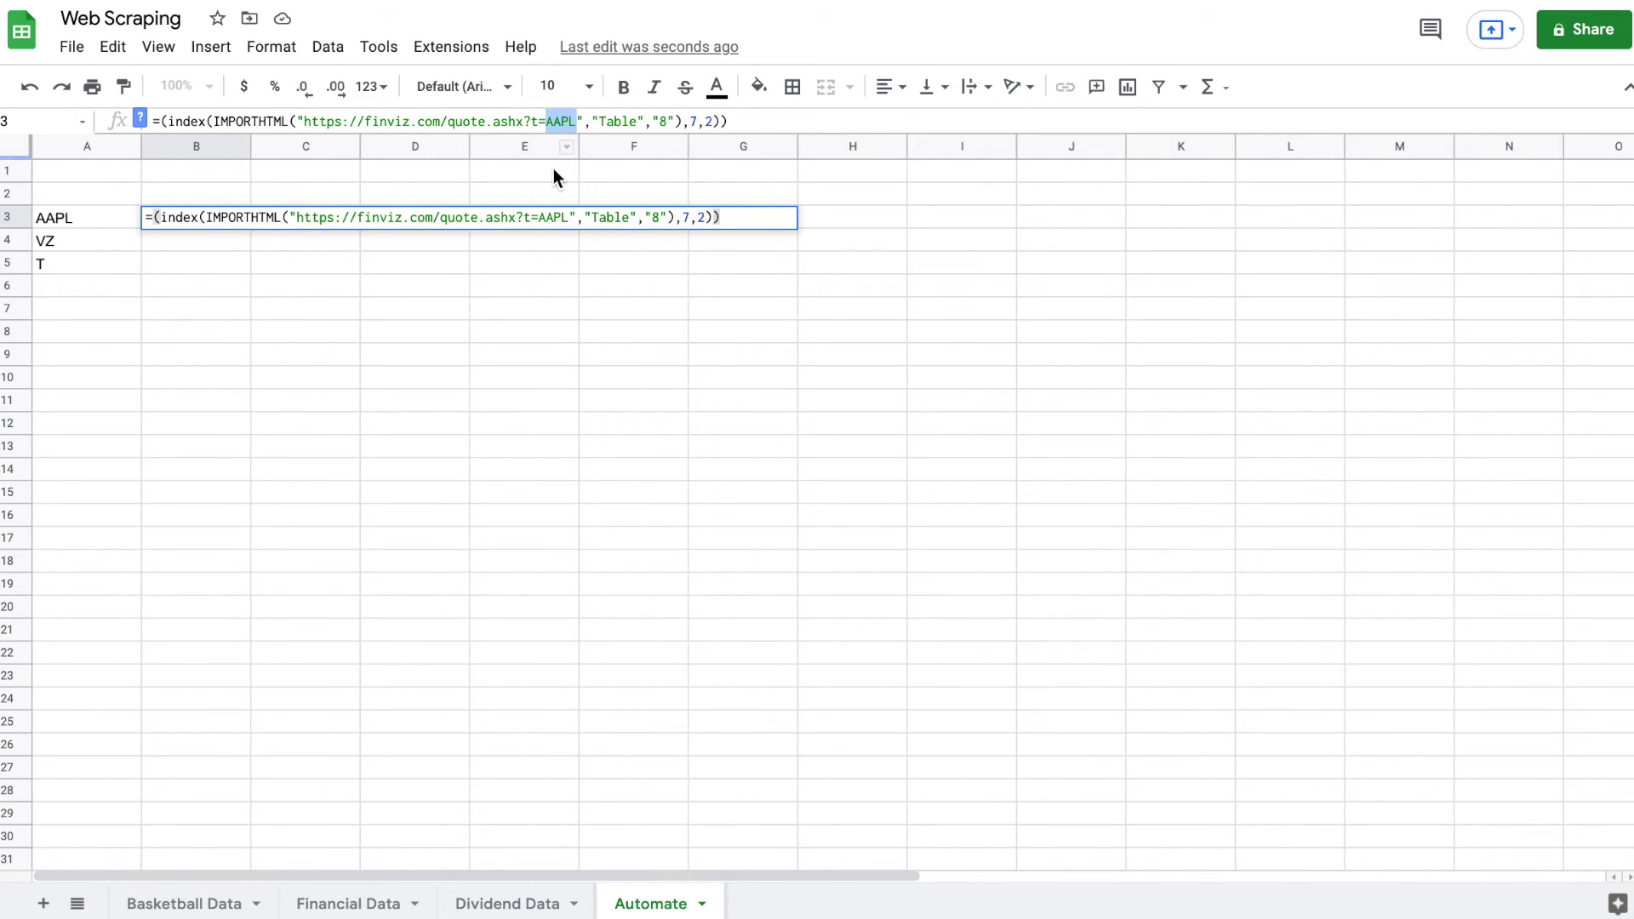
{"action": "key", "text": "BackSpace"}
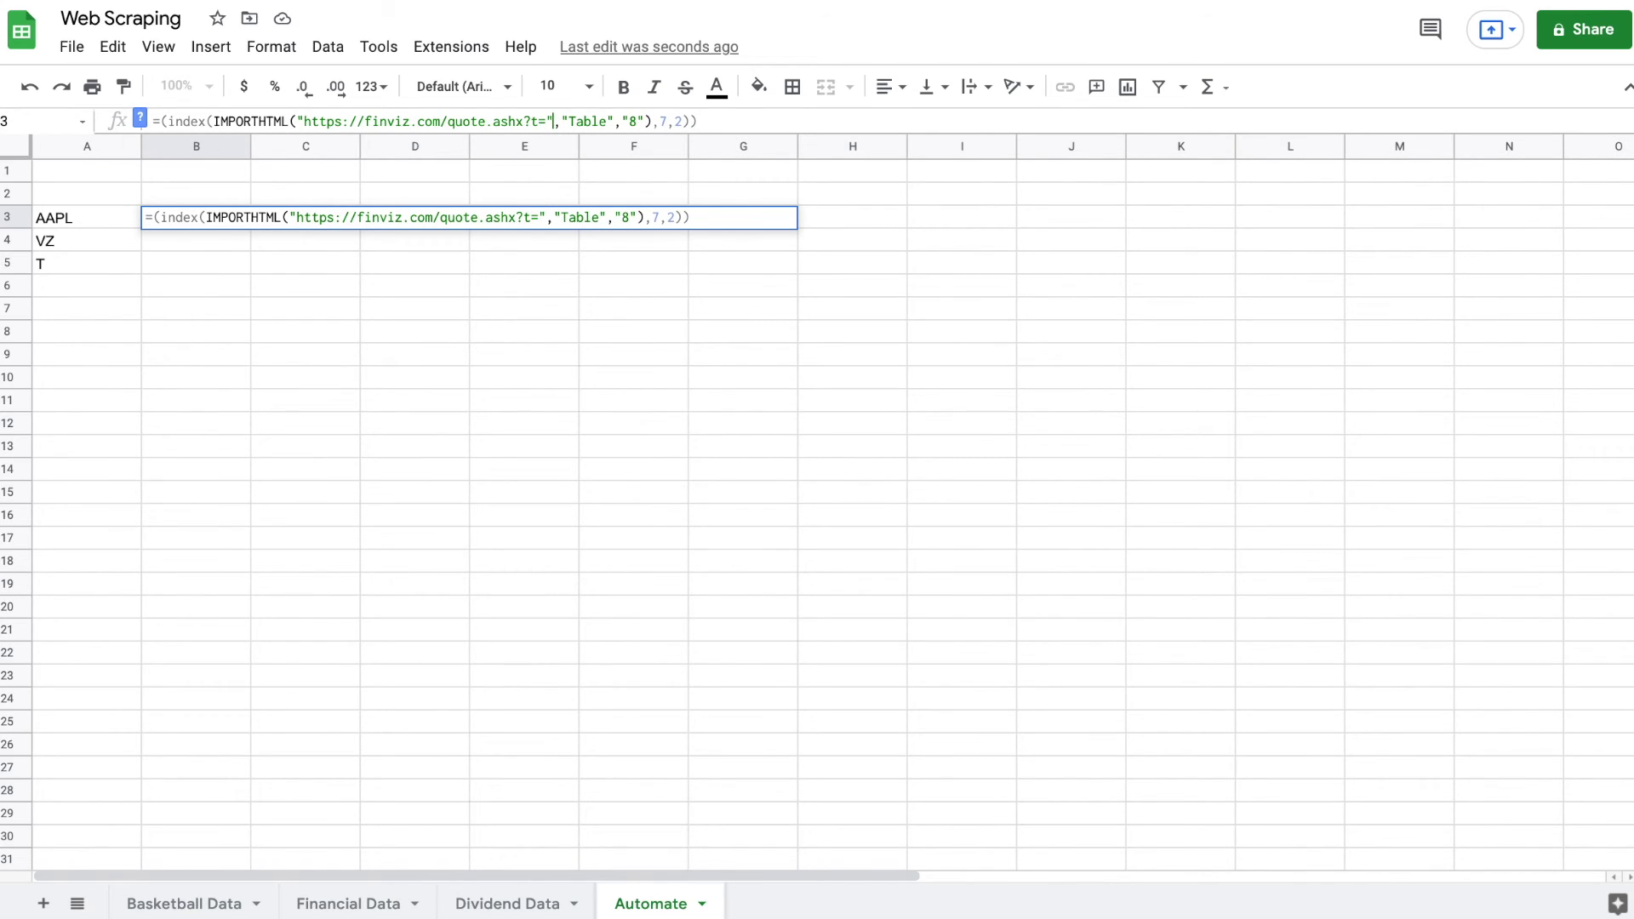
{"action": "type", "text": "&"}
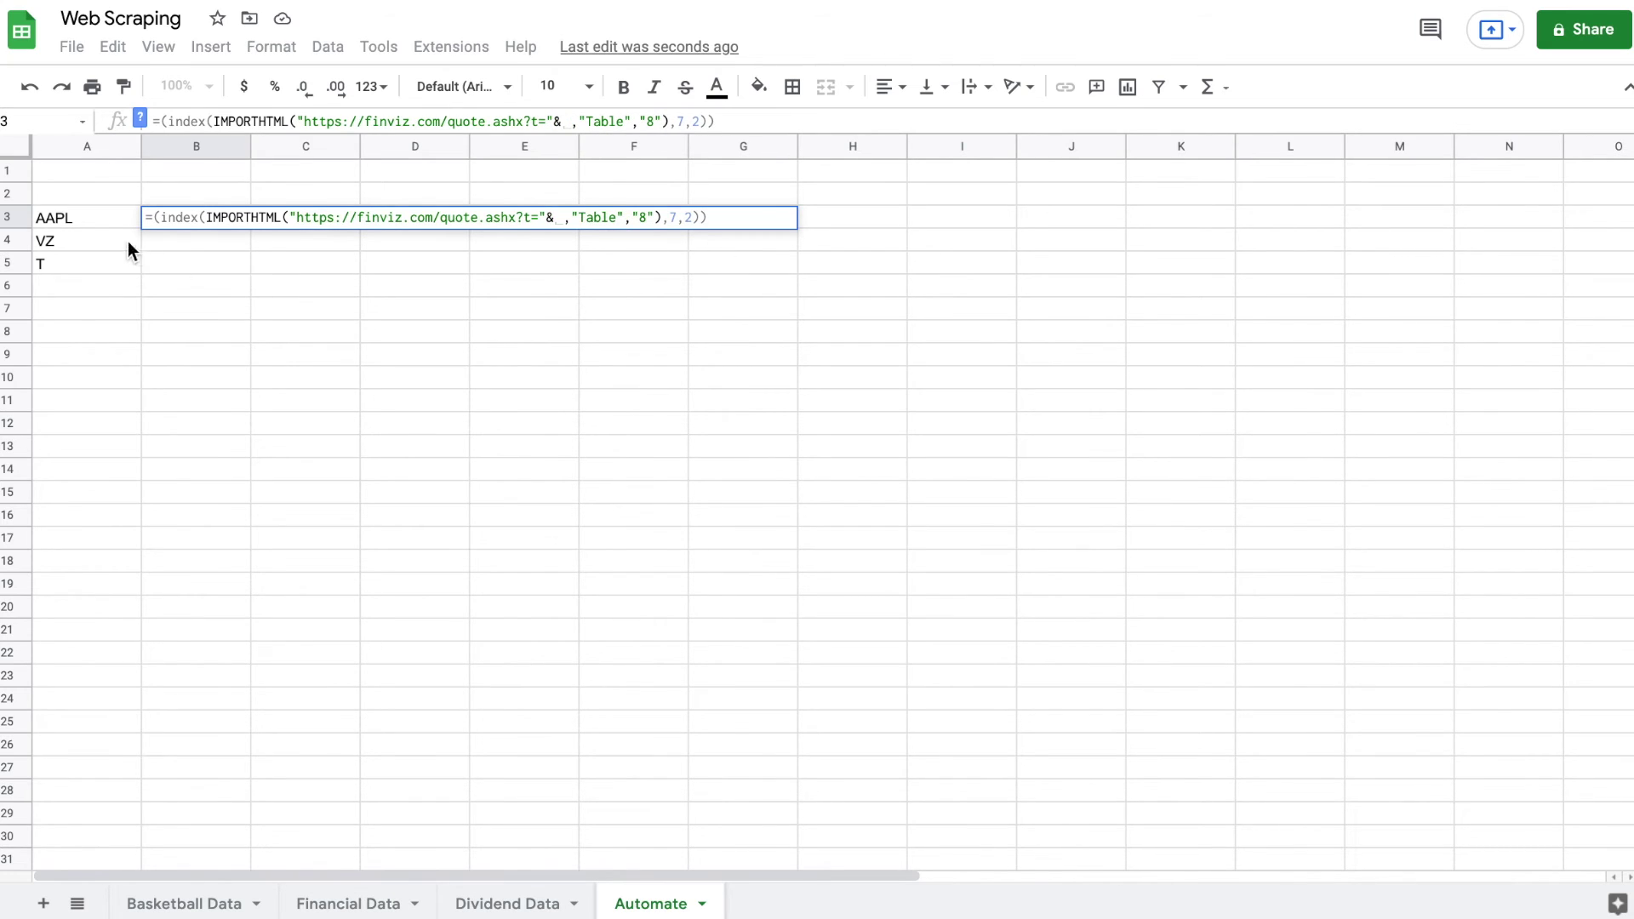
{"action": "left_click", "coordinate": [79, 217]}
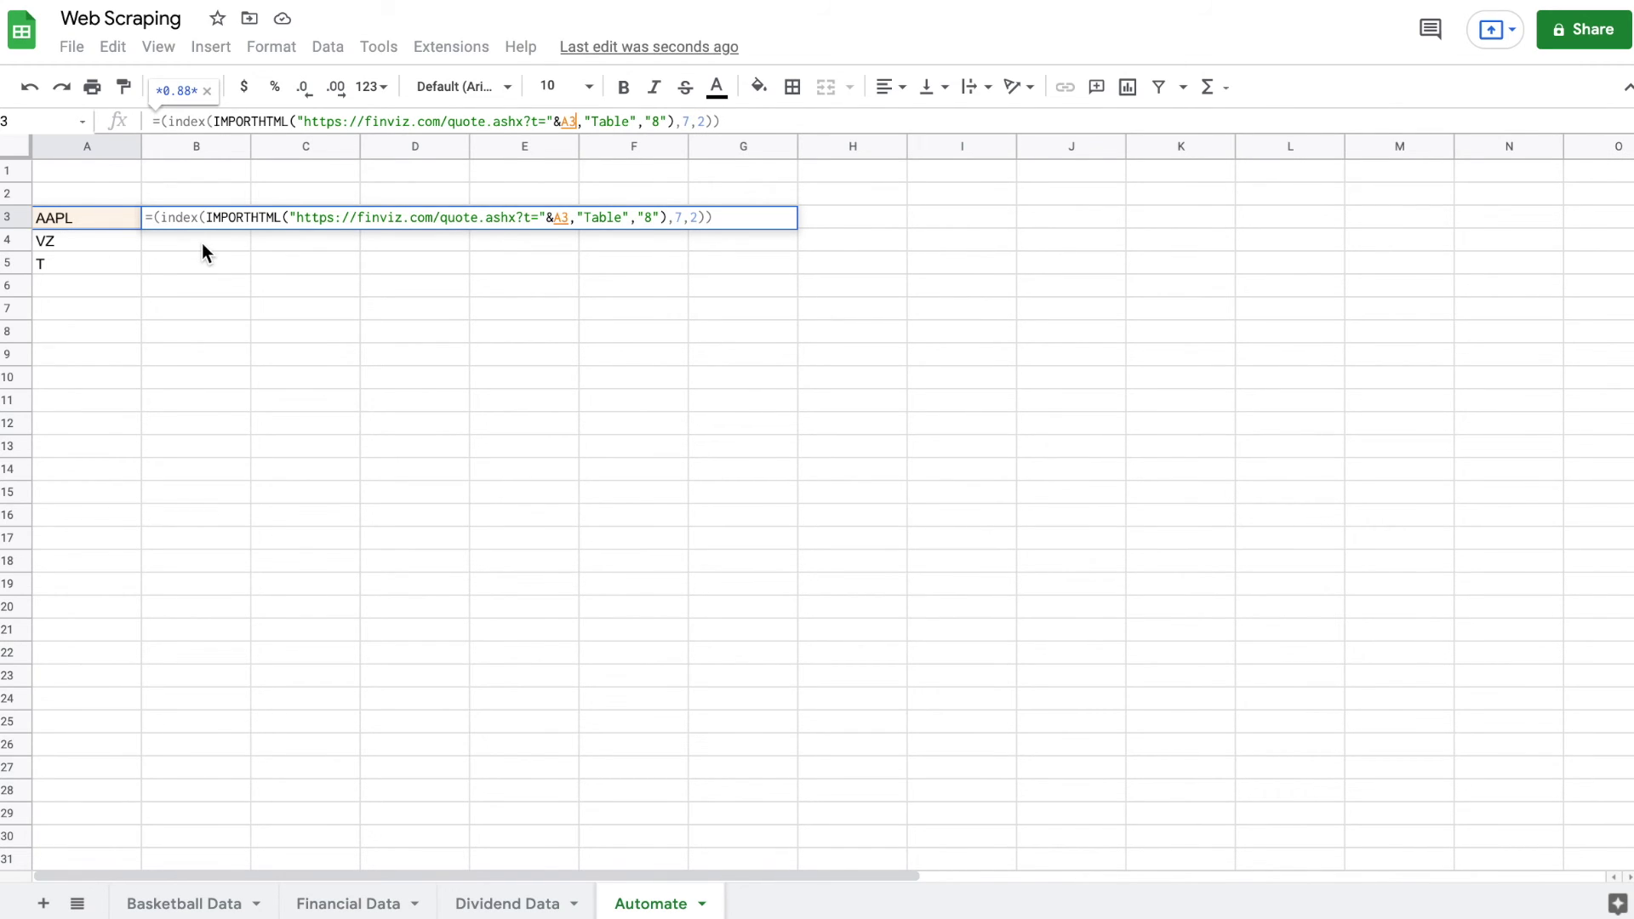
{"action": "key", "text": "Return"}
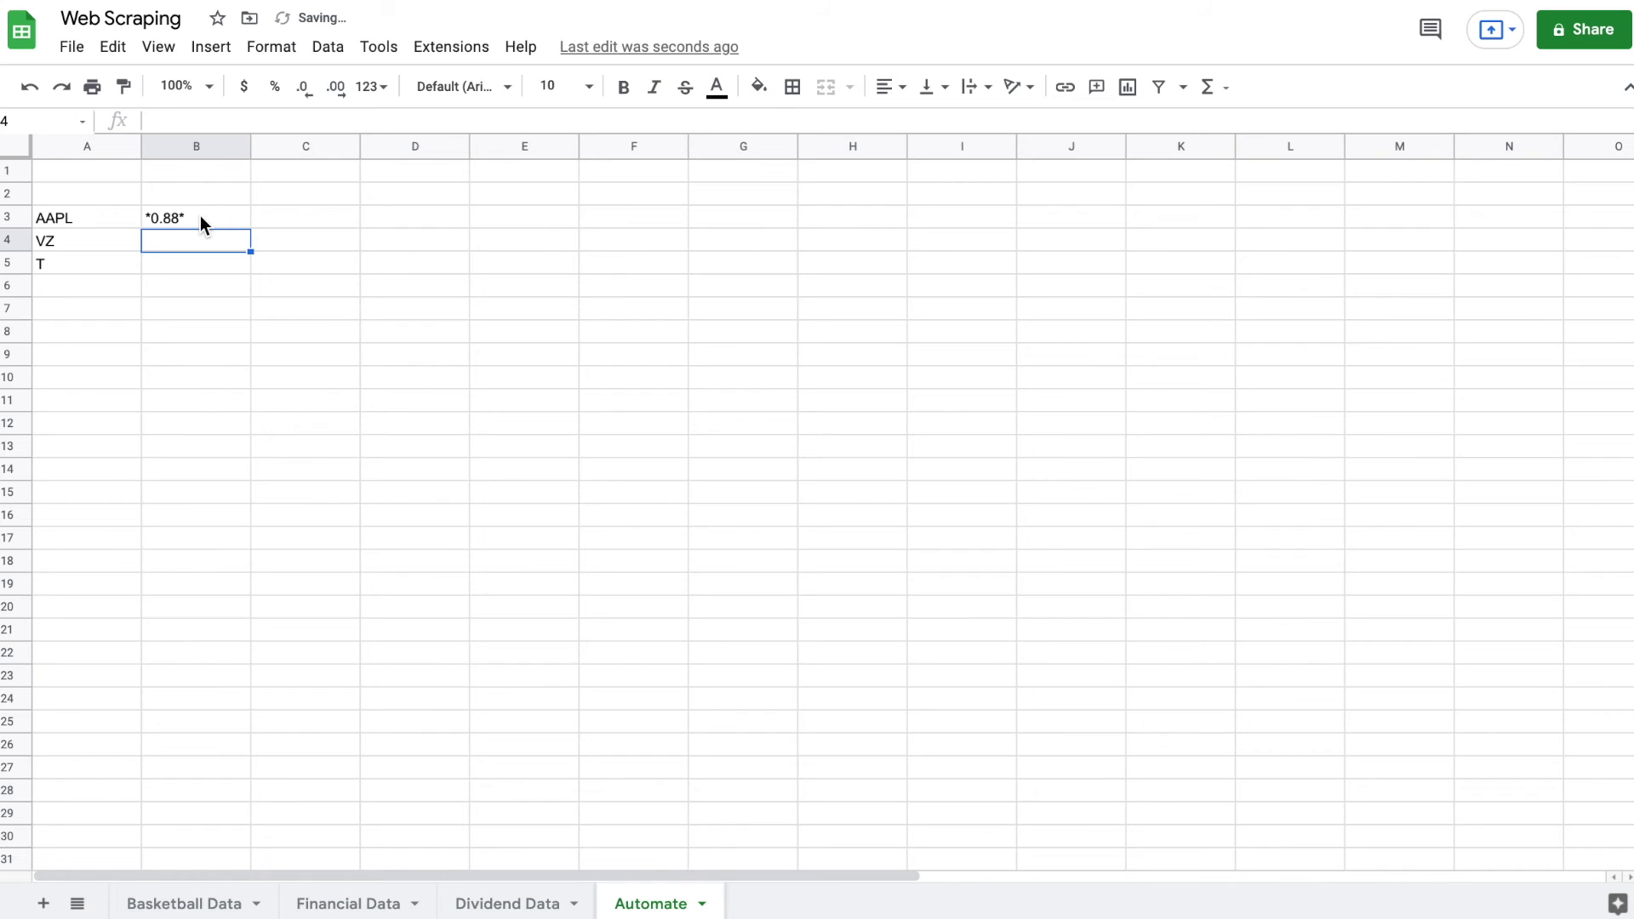
- Fill the B3 formula down through B5 for the VZ and T tickers
{"action": "left_click", "coordinate": [198, 217]}
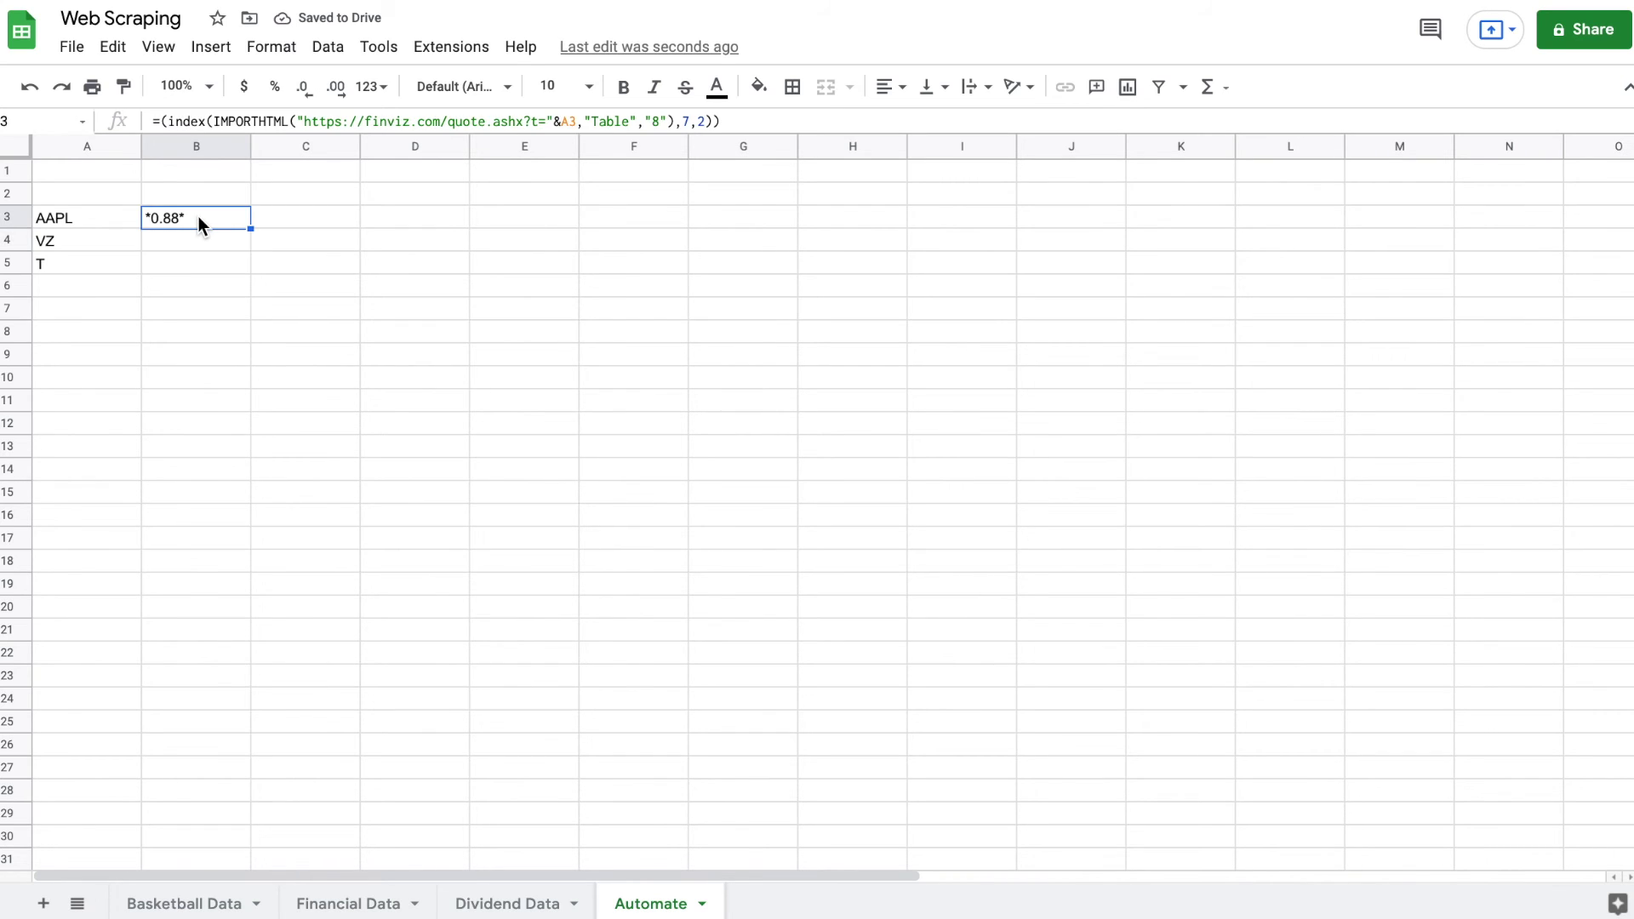
{"action": "left_click_drag", "start_coordinate": [248, 228], "coordinate": [238, 263]}
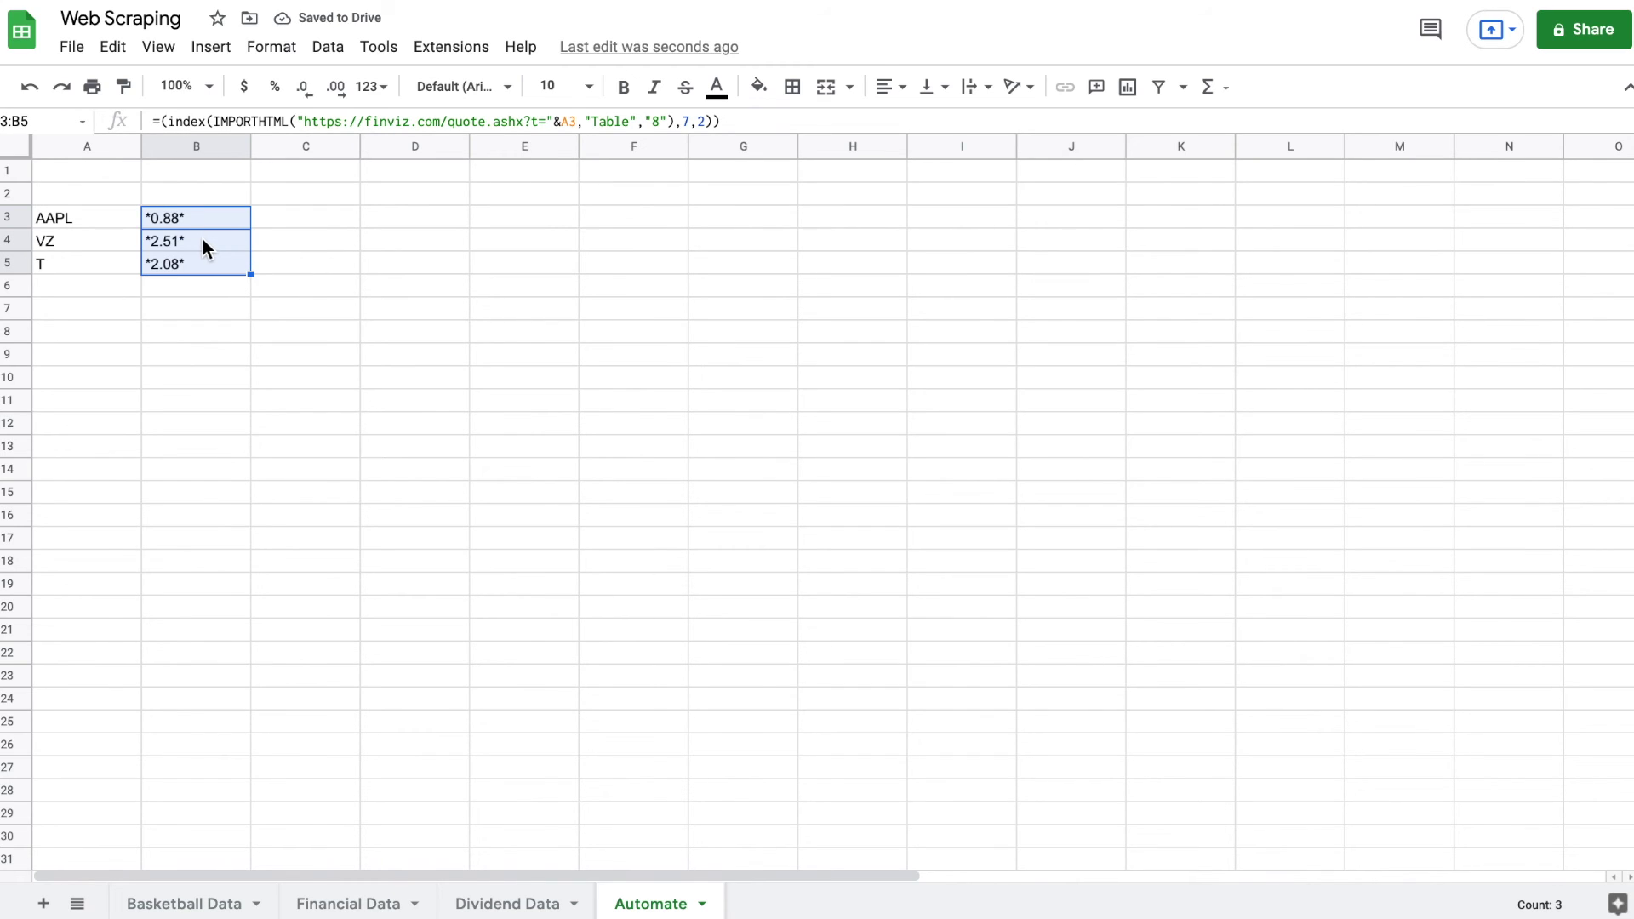
{"action": "left_click_drag", "start_coordinate": [99, 241], "coordinate": [165, 263]}
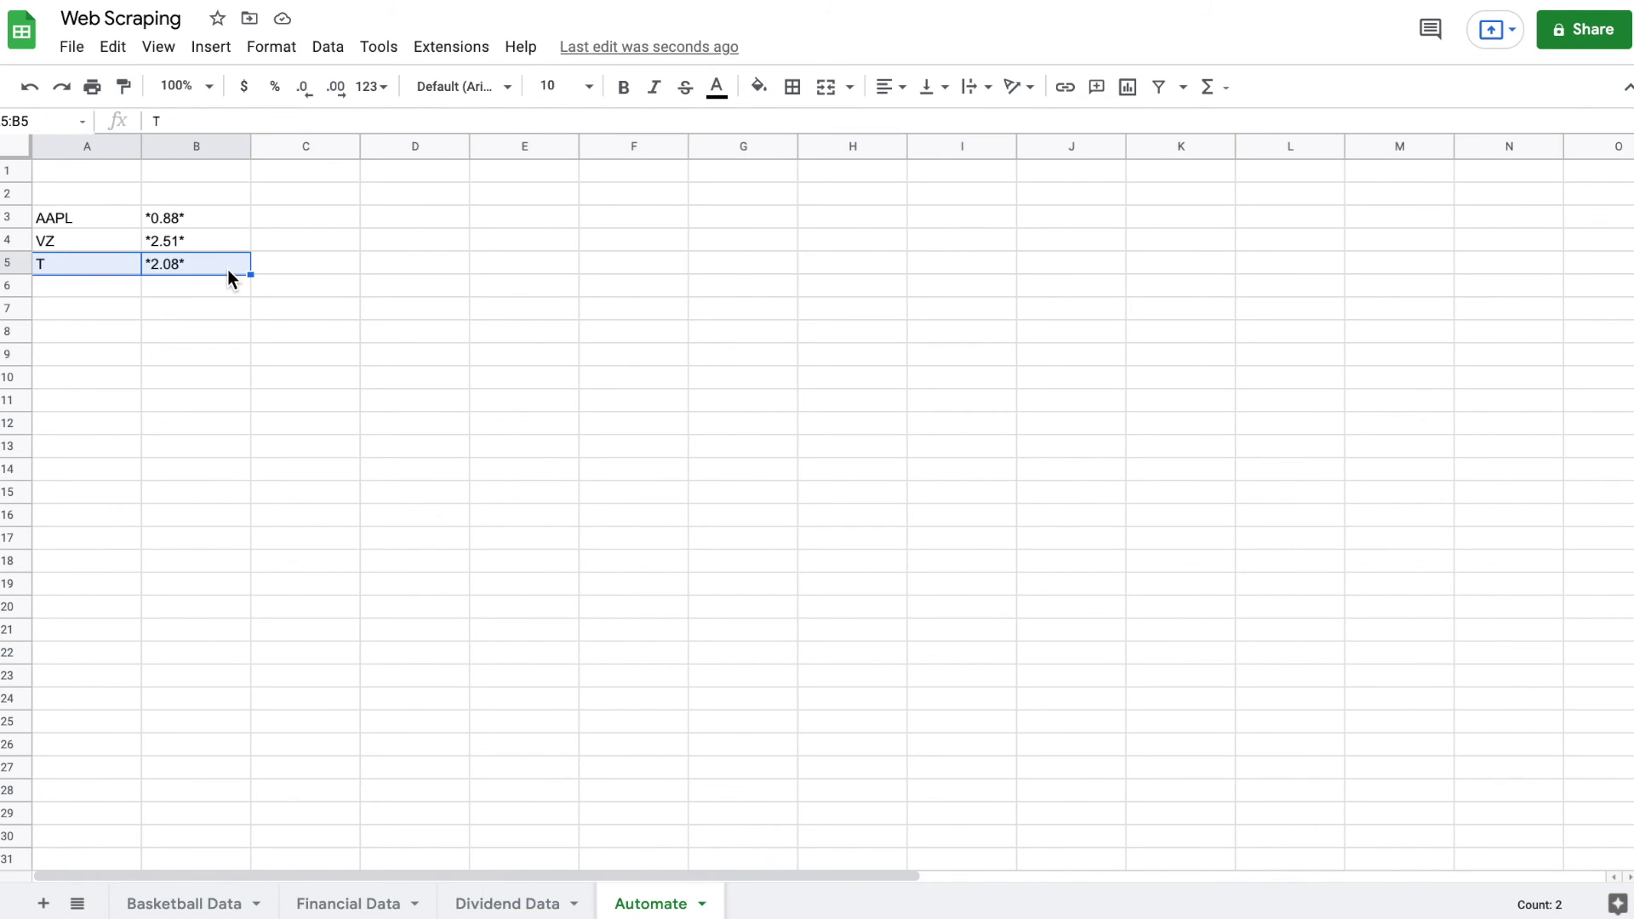
- Replace the ticker in A3 with KO and check its dividend result in B3
{"action": "left_click", "coordinate": [94, 223]}
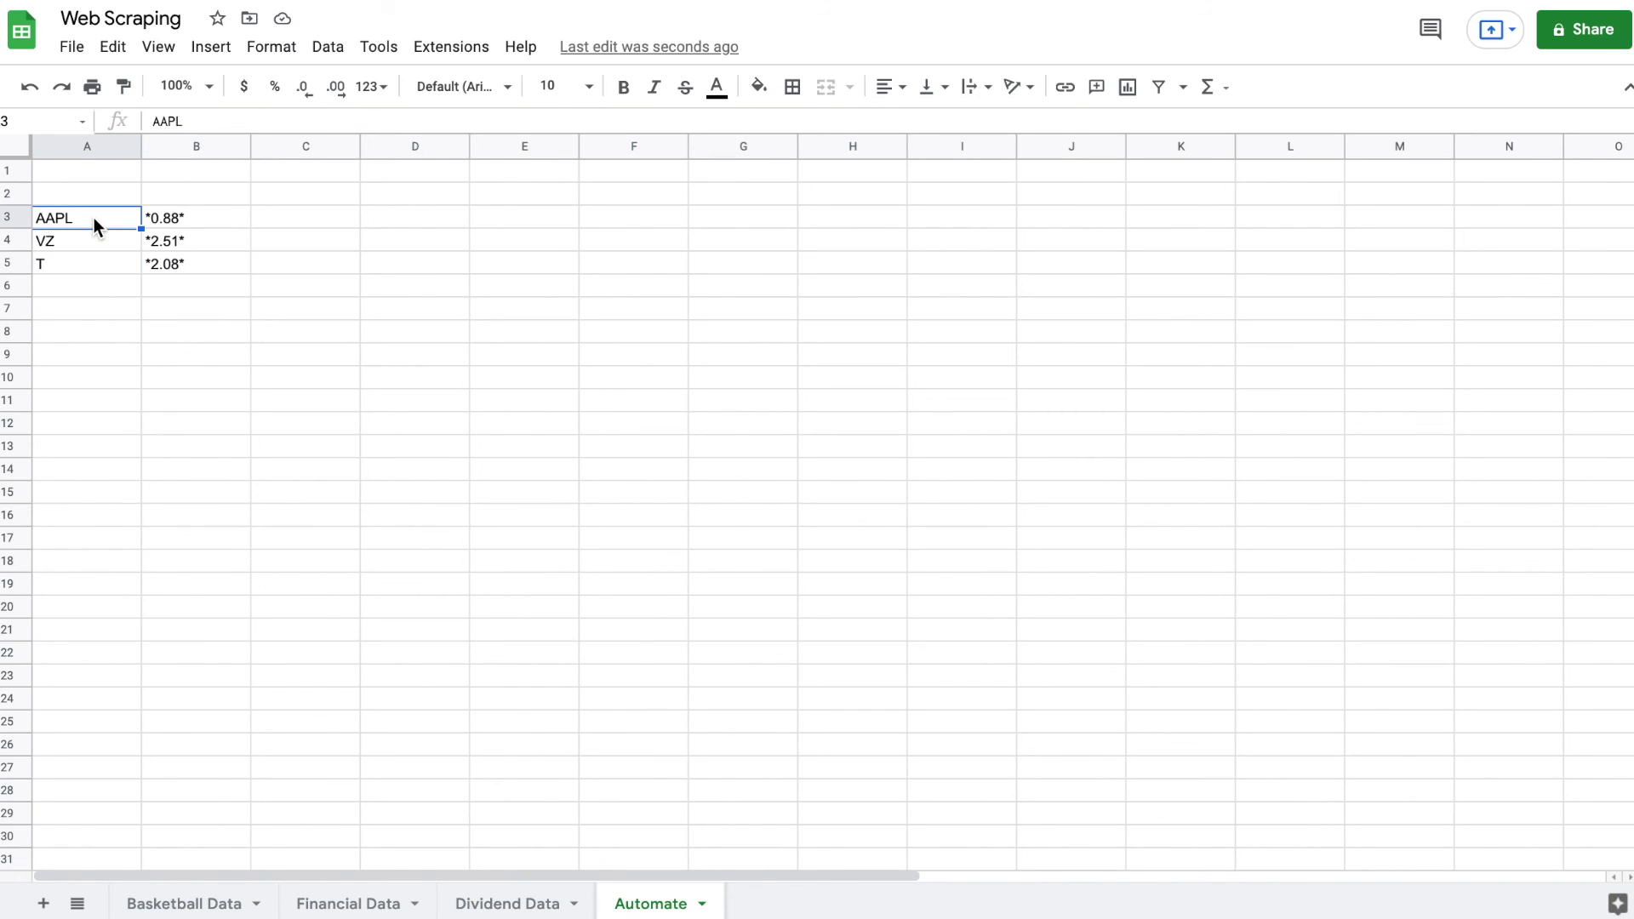
{"action": "key", "text": "Delete"}
{"action": "type", "text": "KO"}
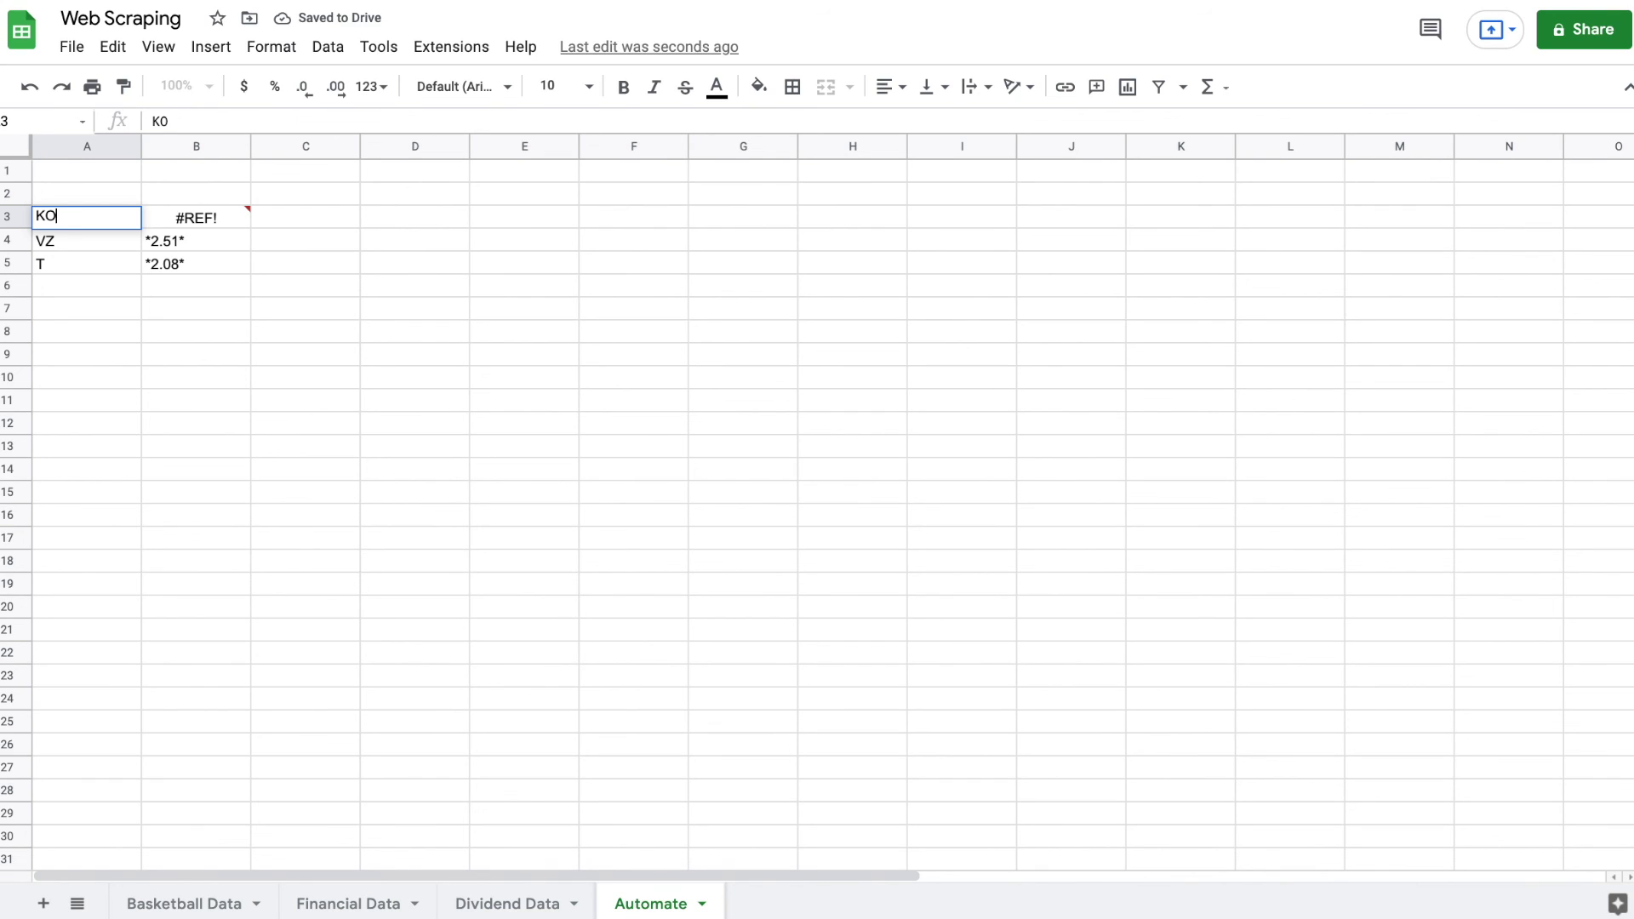
{"action": "key", "text": "Return"}
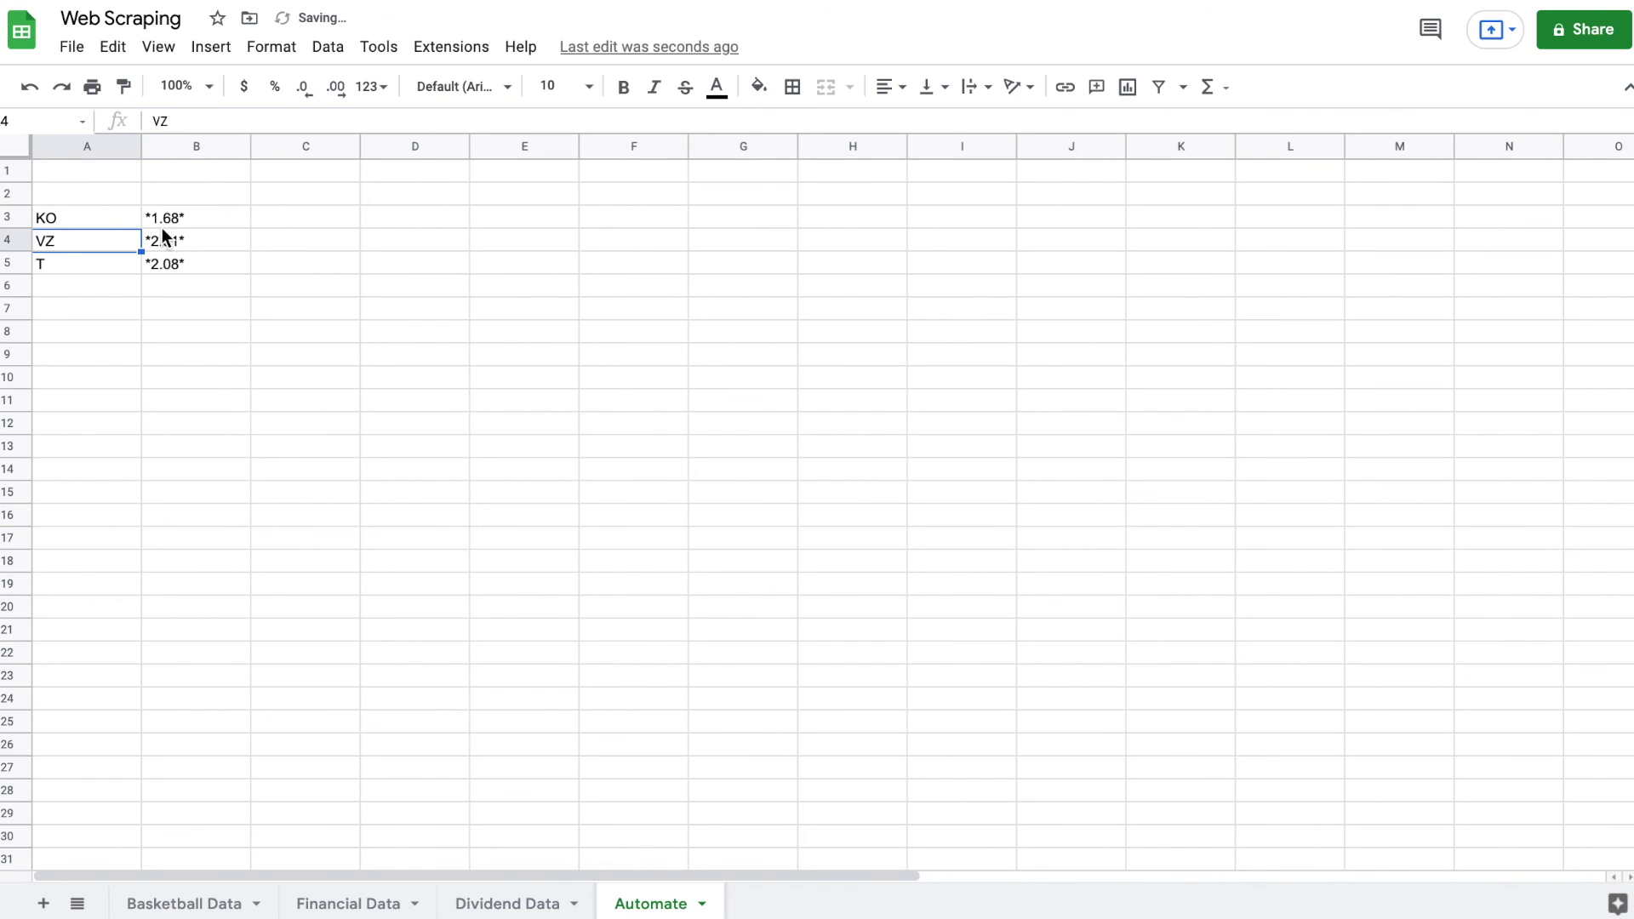
{"action": "left_click", "coordinate": [104, 218]}
{"action": "left_click_drag", "start_coordinate": [104, 218], "coordinate": [164, 220]}
{"action": "left_click", "coordinate": [104, 217]}
{"action": "left_click_drag", "start_coordinate": [106, 218], "coordinate": [162, 218]}
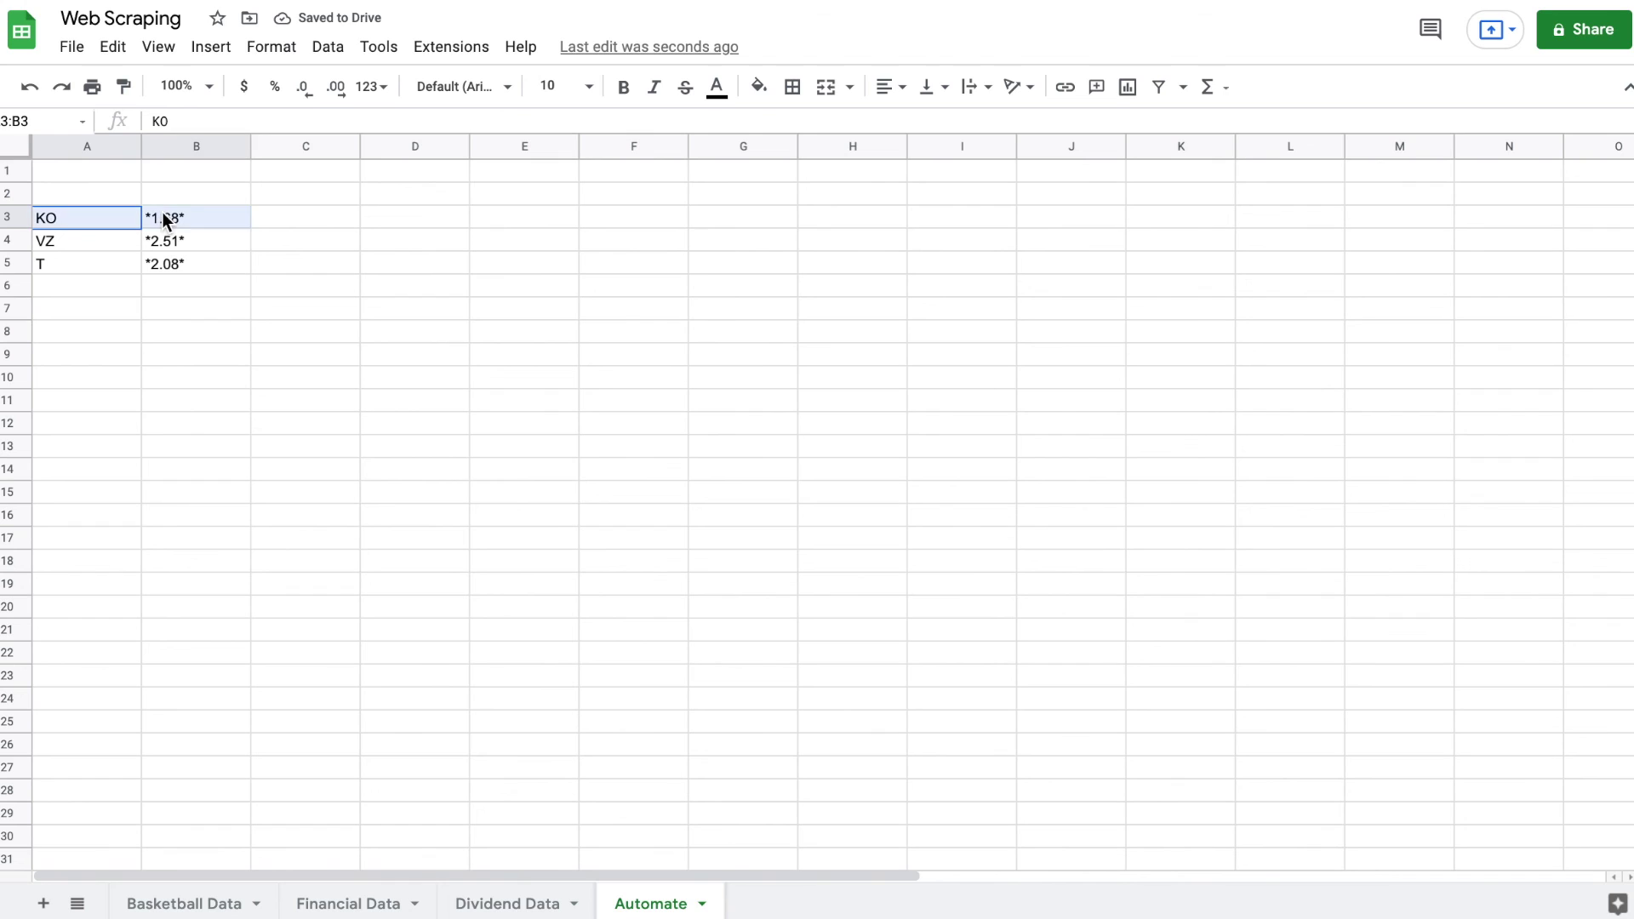